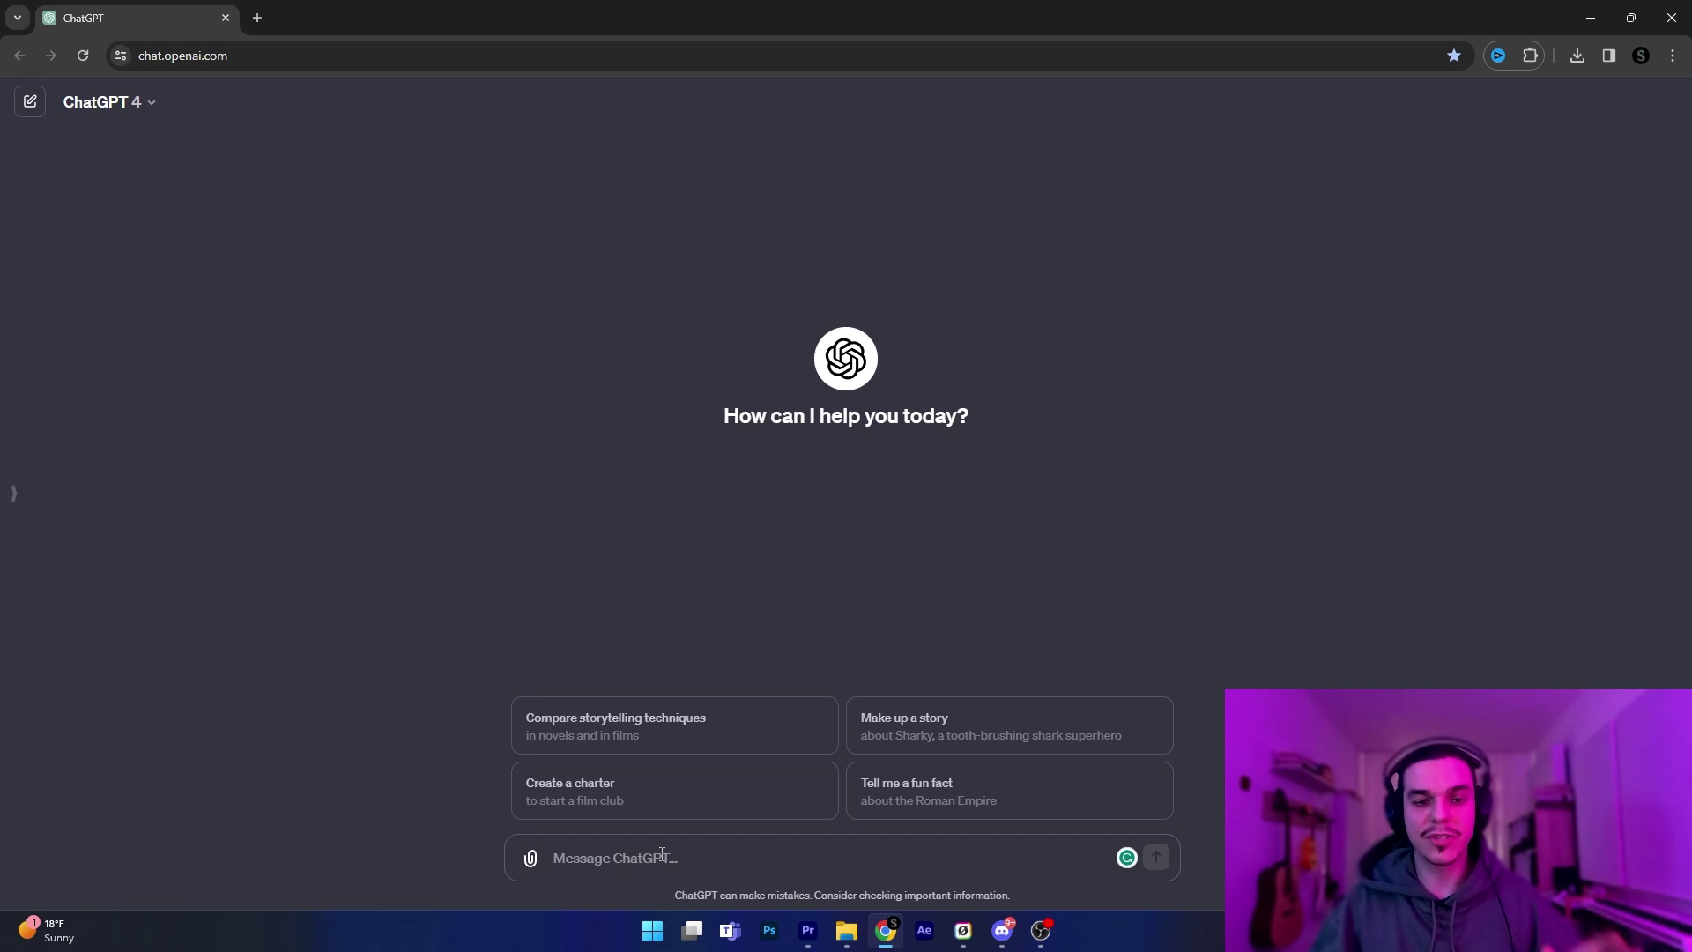
Ask ChatGPT to 'generate image A serene landscape in Japan with mountains'.
text(generate image A)
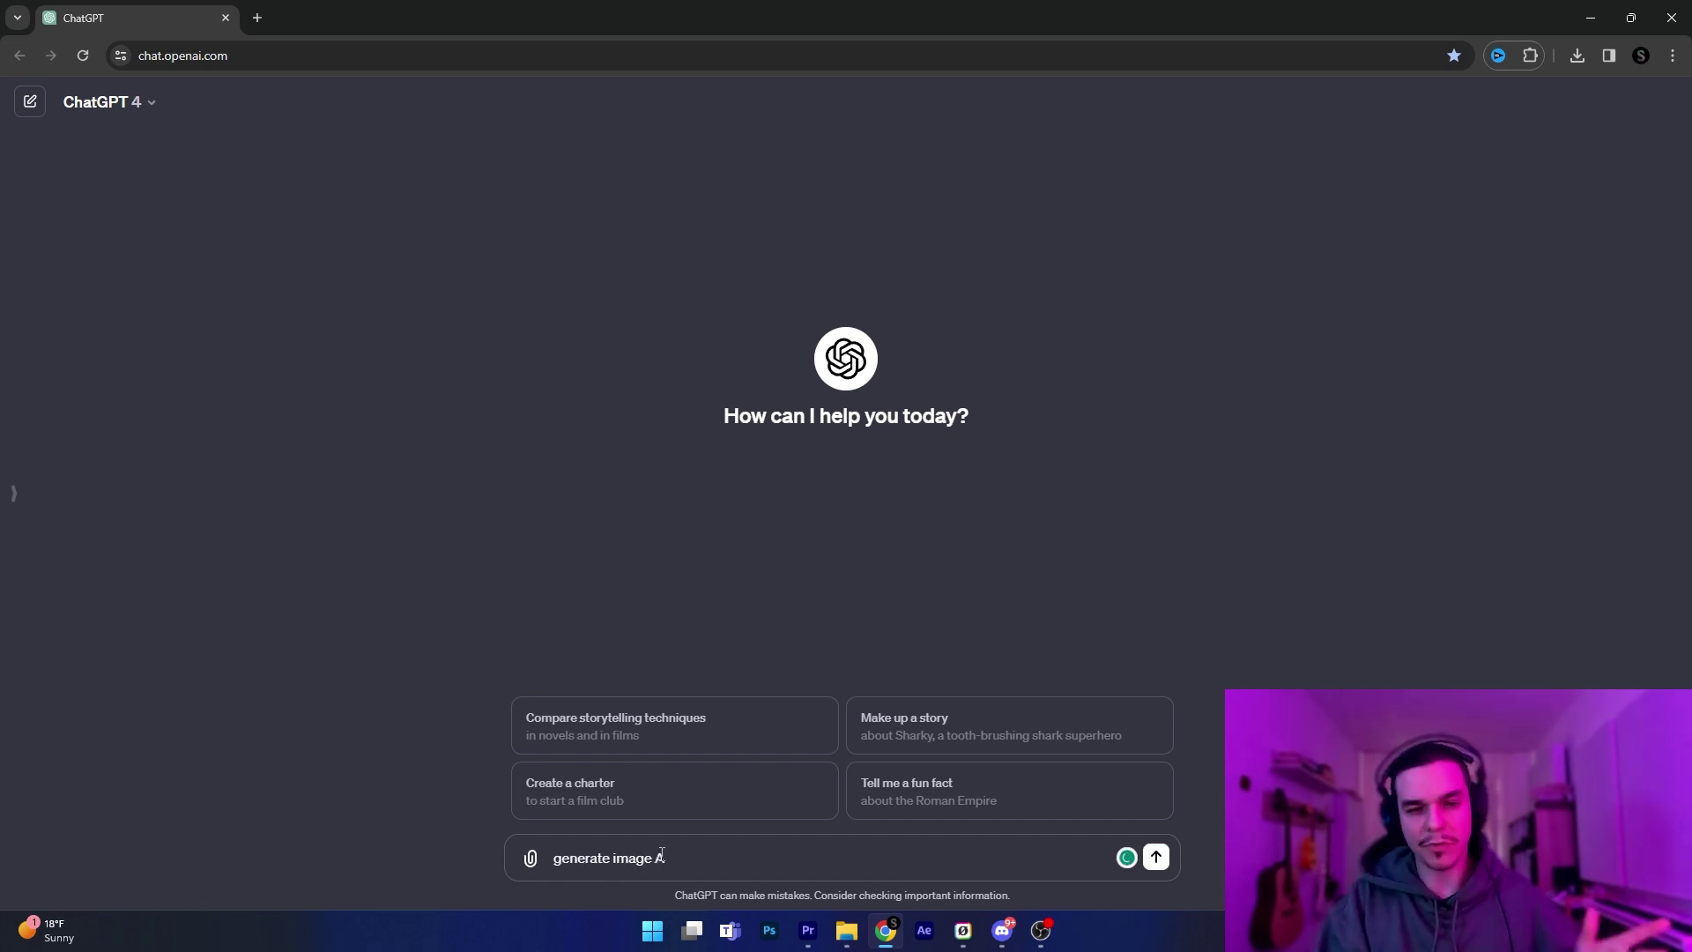
text( se)
text(rene landscape in Japan with mountains)
key(Return)
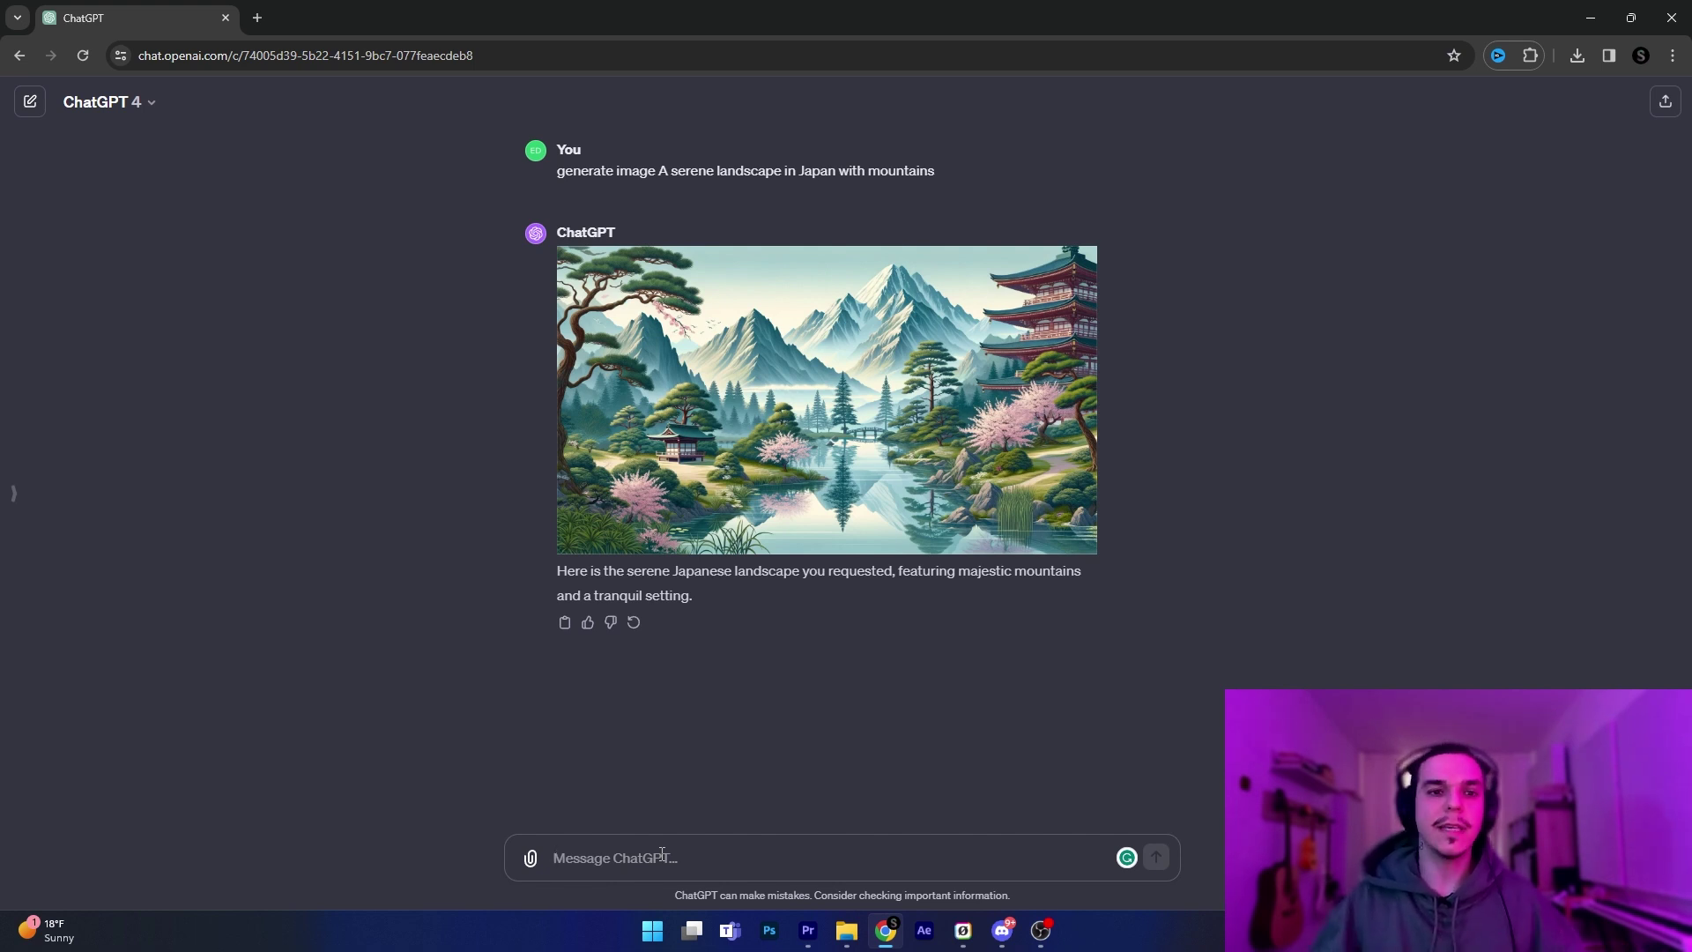
mouse_move(904, 430)
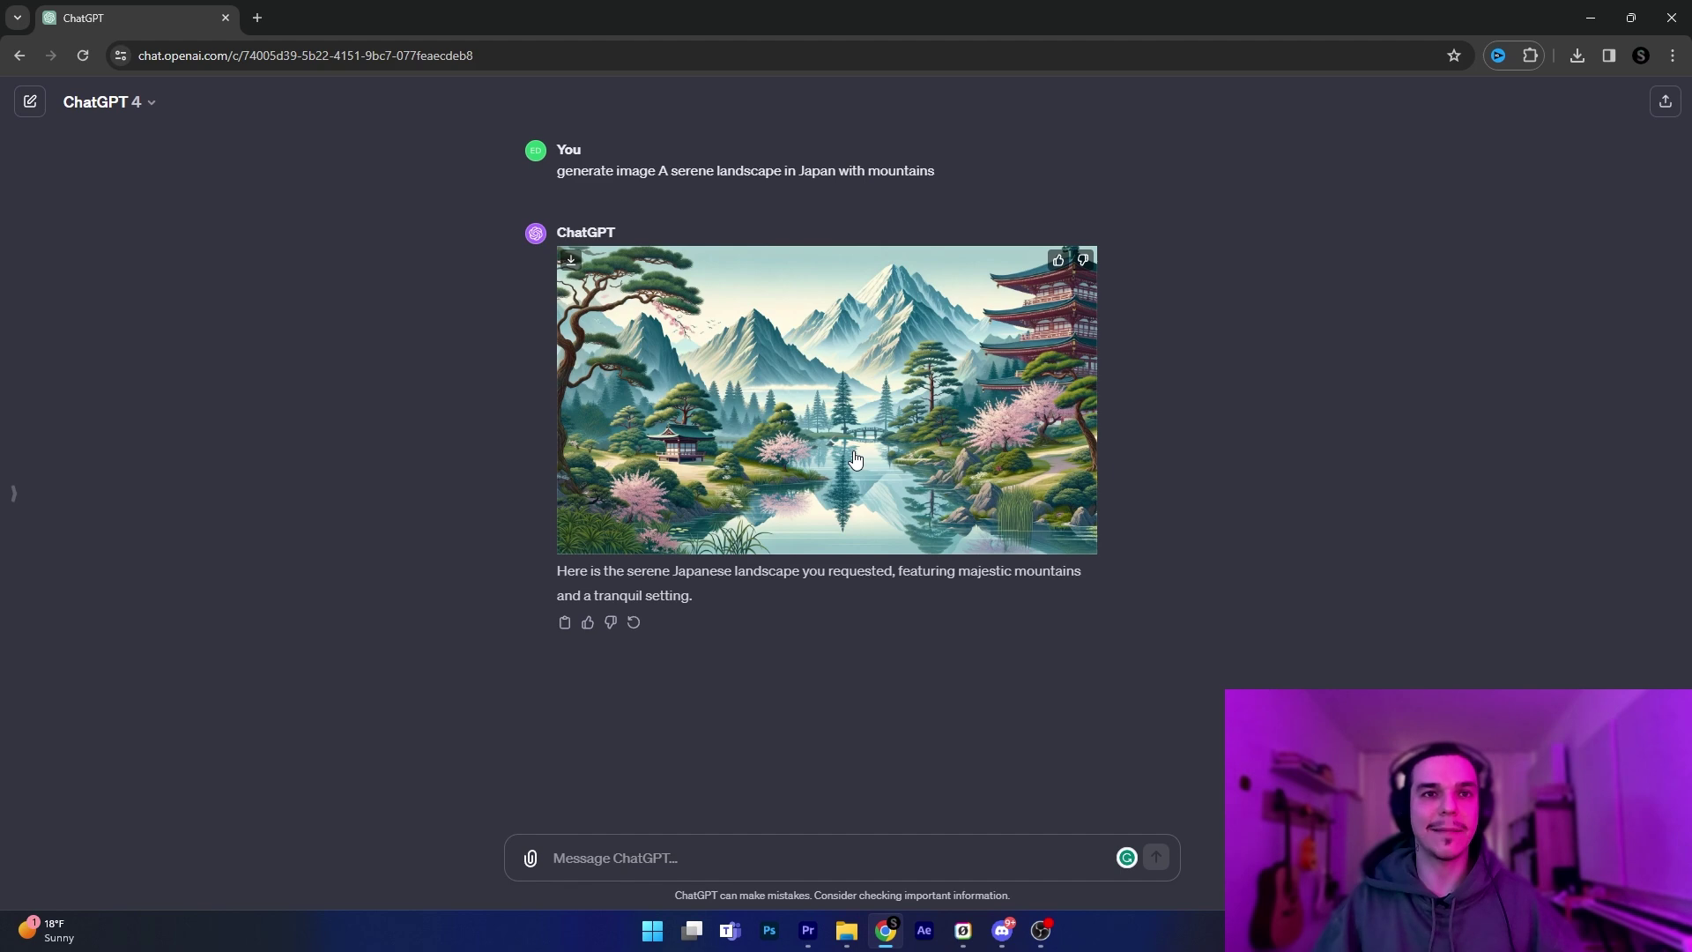
Request the Japan mountain landscape as a 'real photo shot with a canon camera' and view it full size.
click(611, 853)
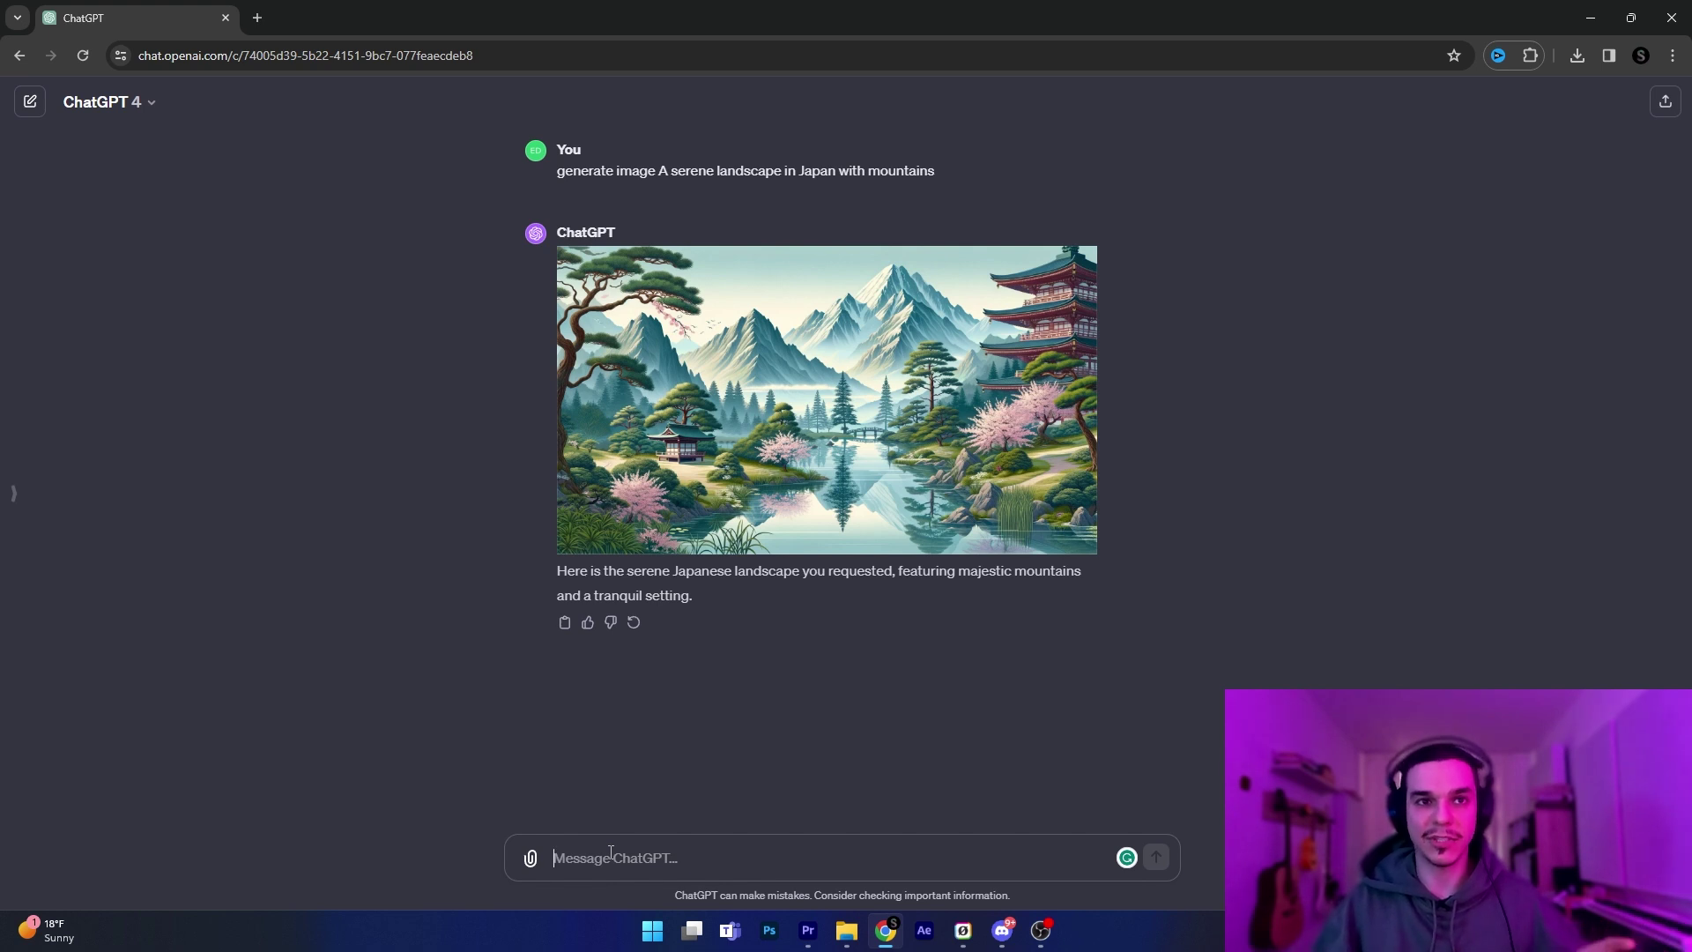
text(generate image - A serene landscape in Japan with mountsi)
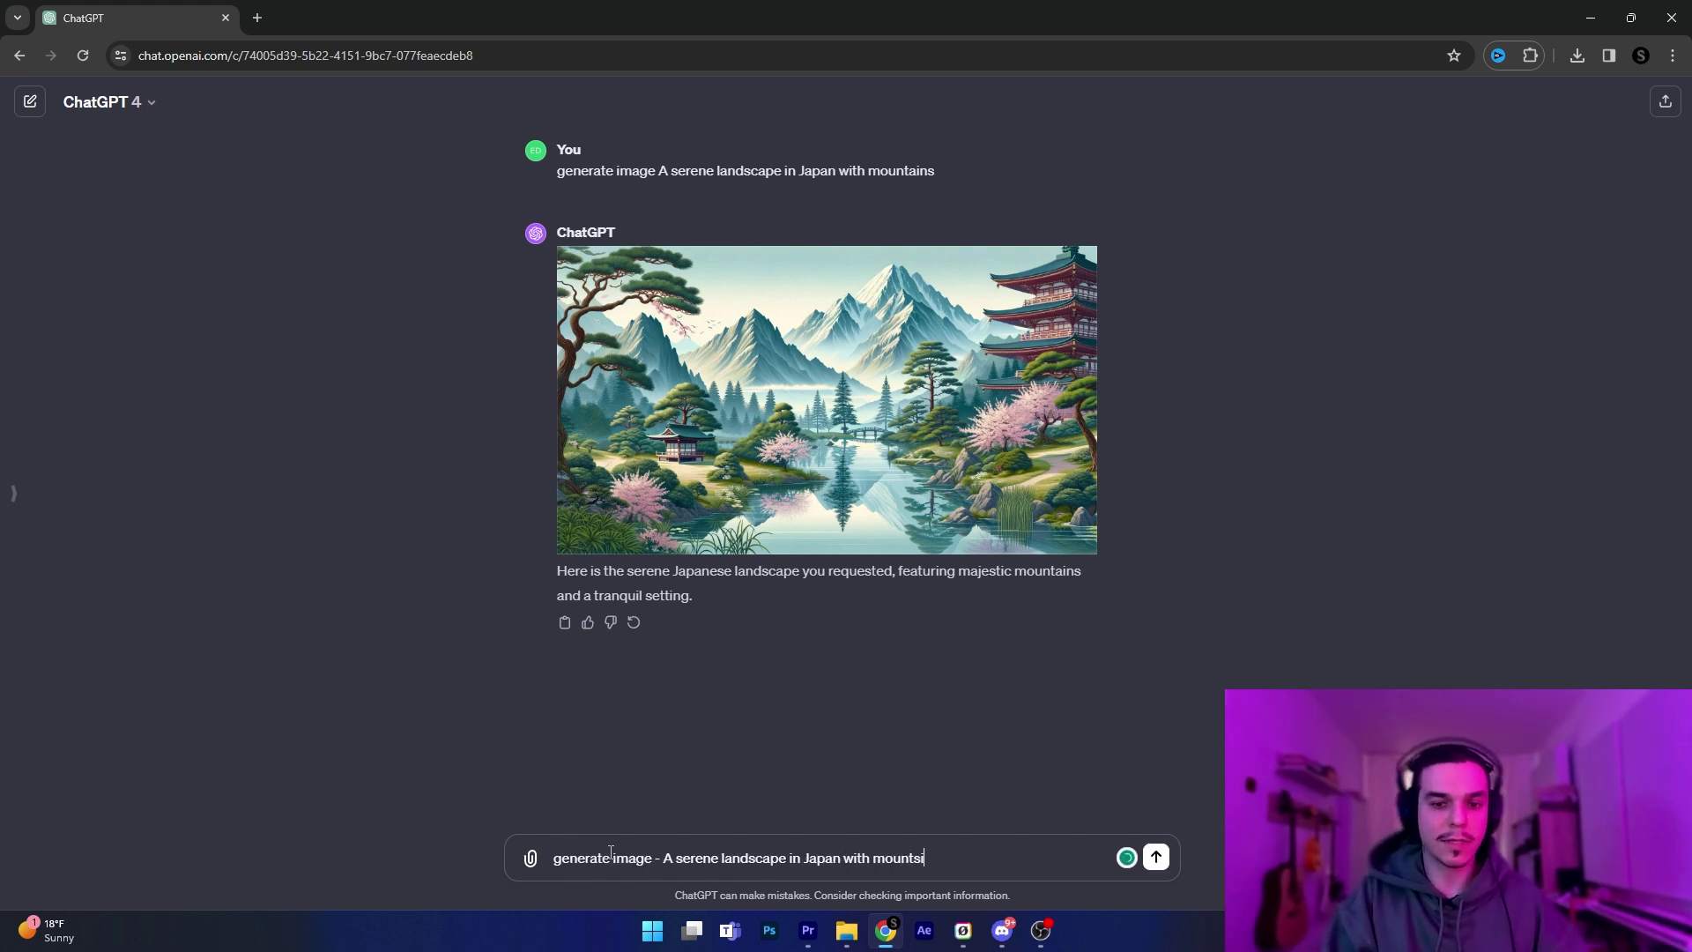
key(BackSpace)
key(BackSpace)
text(ains, real photo shot with )
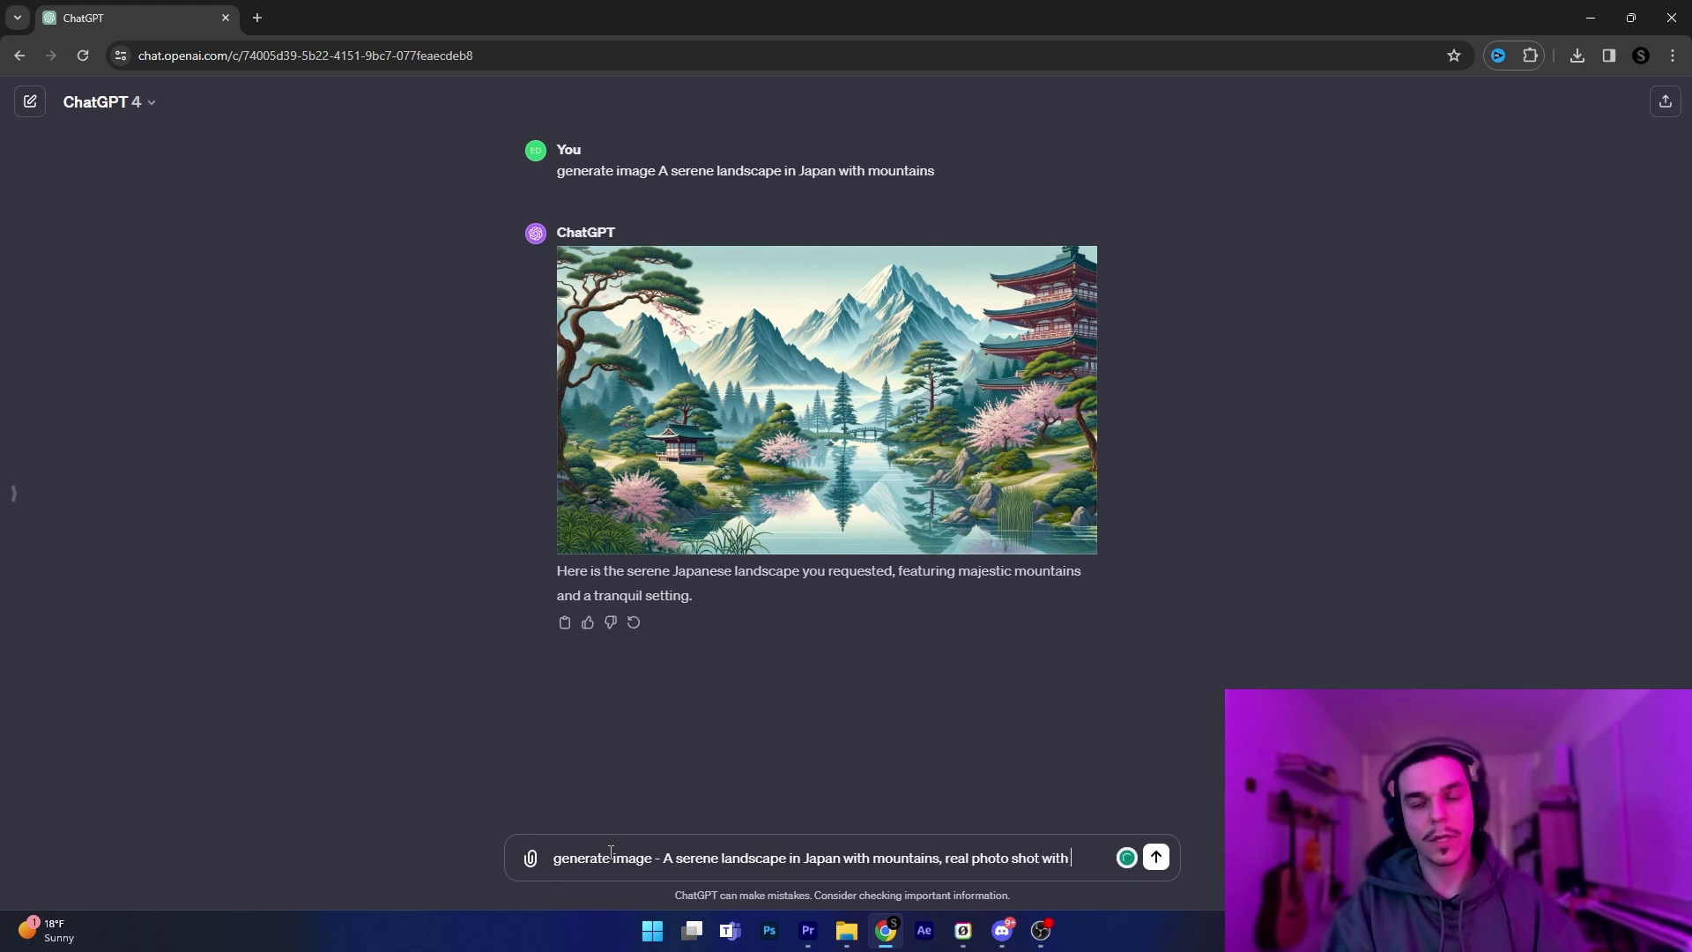
text(a canon camera)
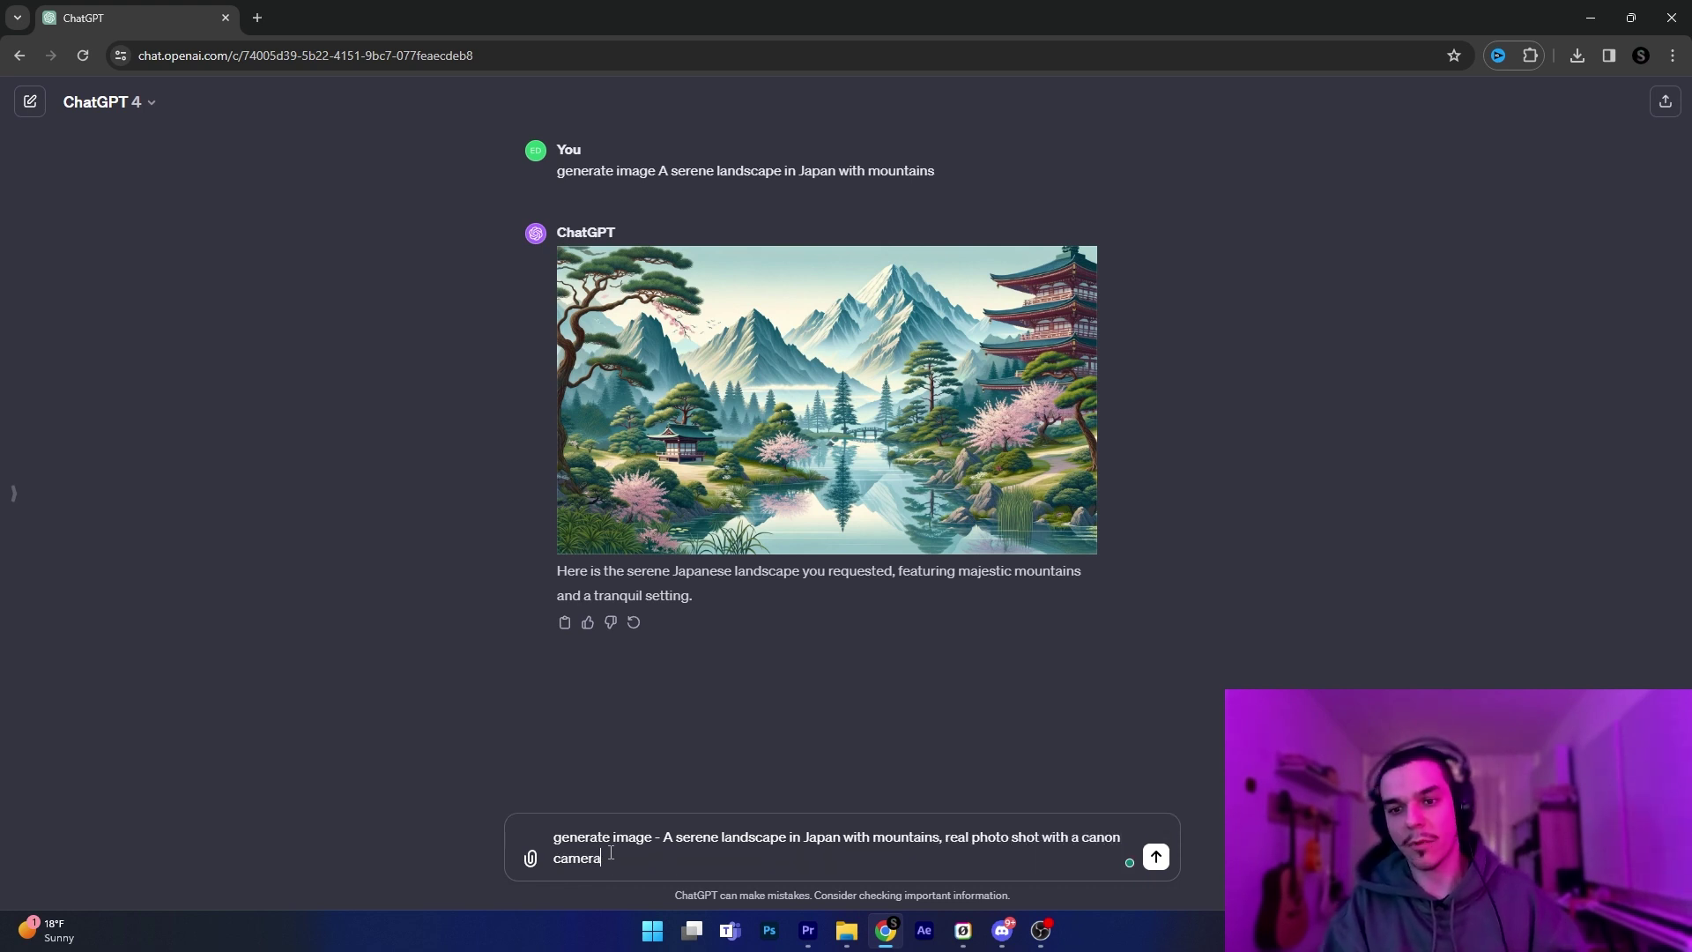
key(Return)
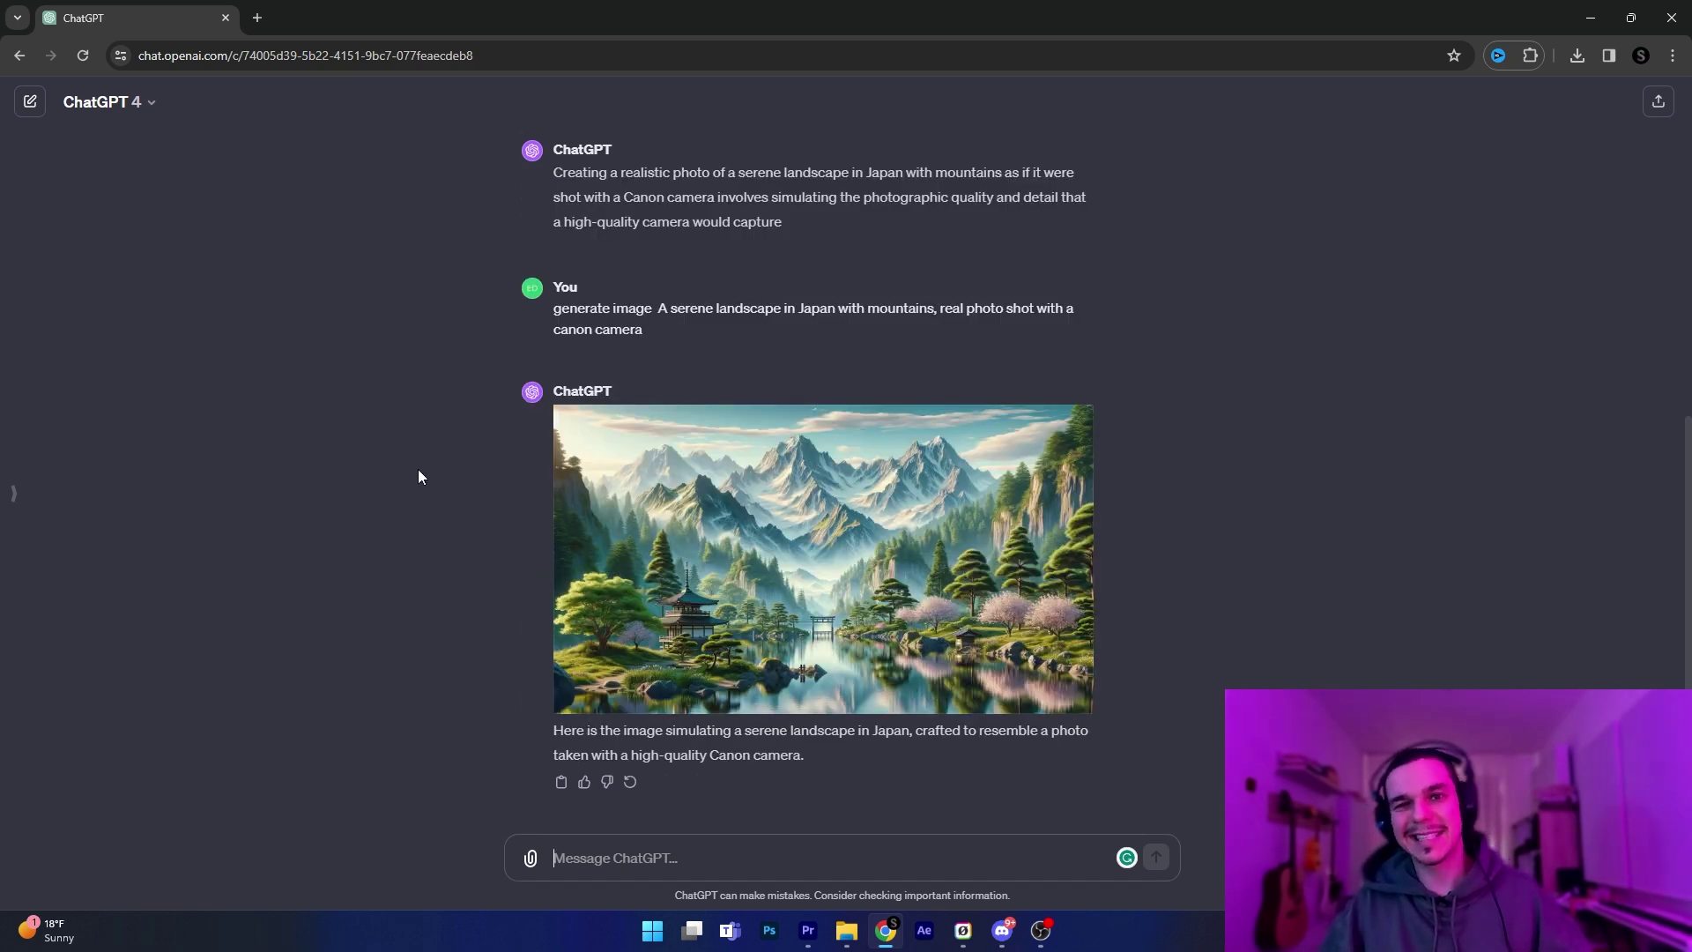
click(800, 518)
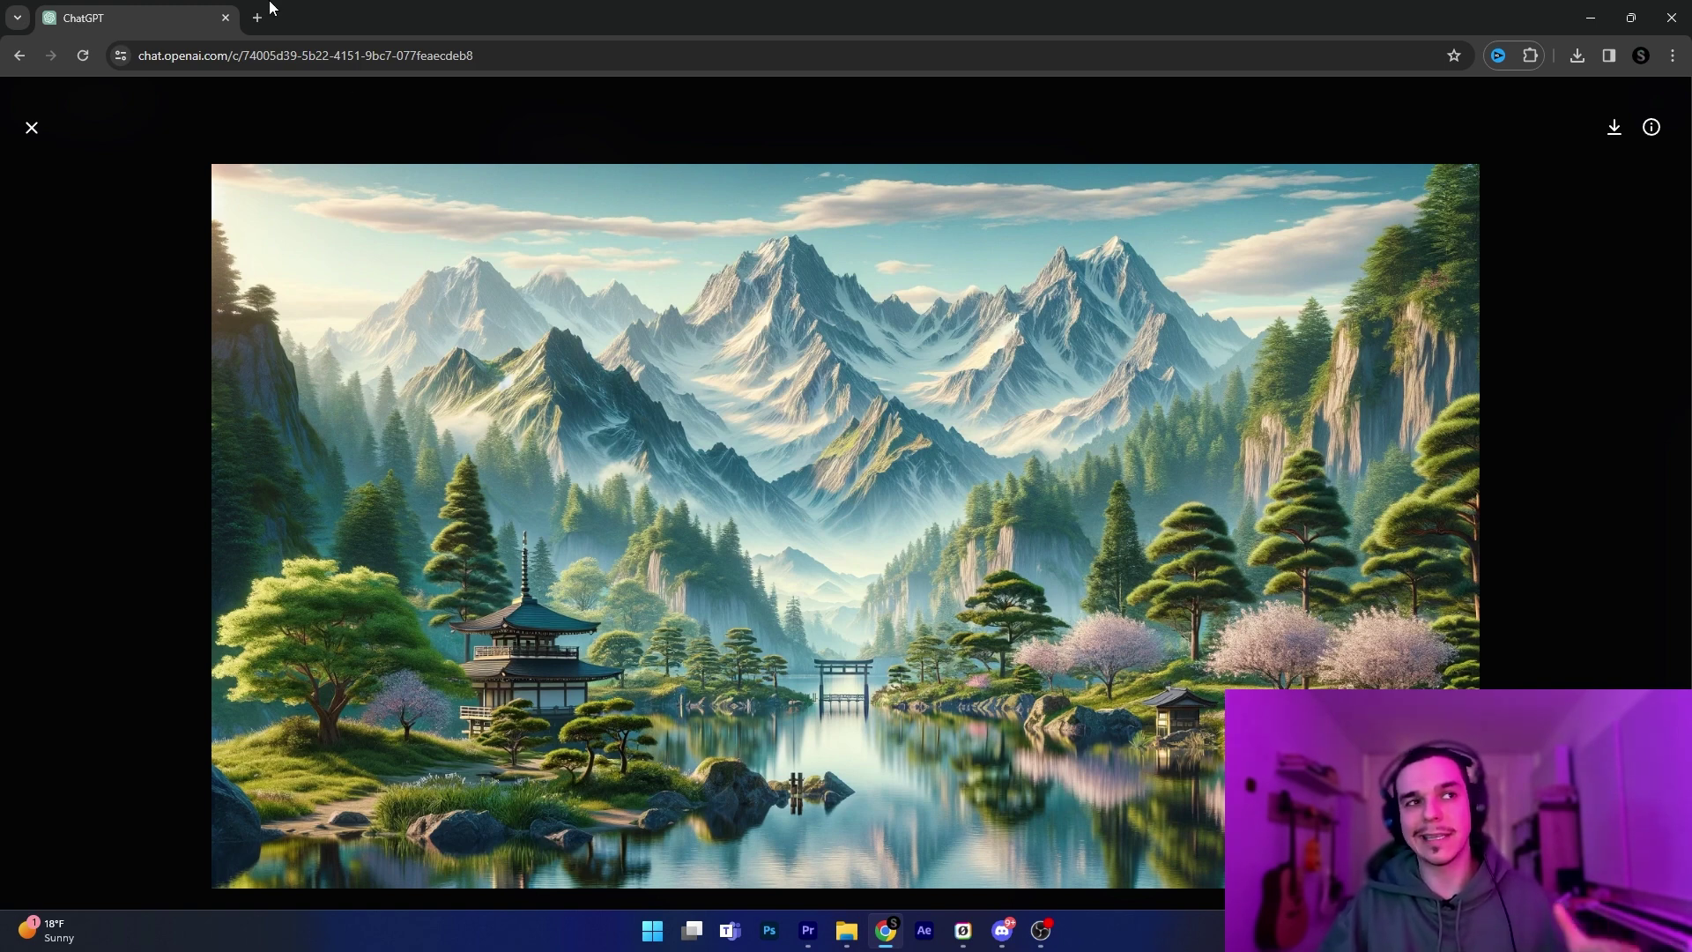
Copy the Canon-camera landscape prompt into Midjourney's /imagine and enlarge the resulting four-image grid.
click(31, 129)
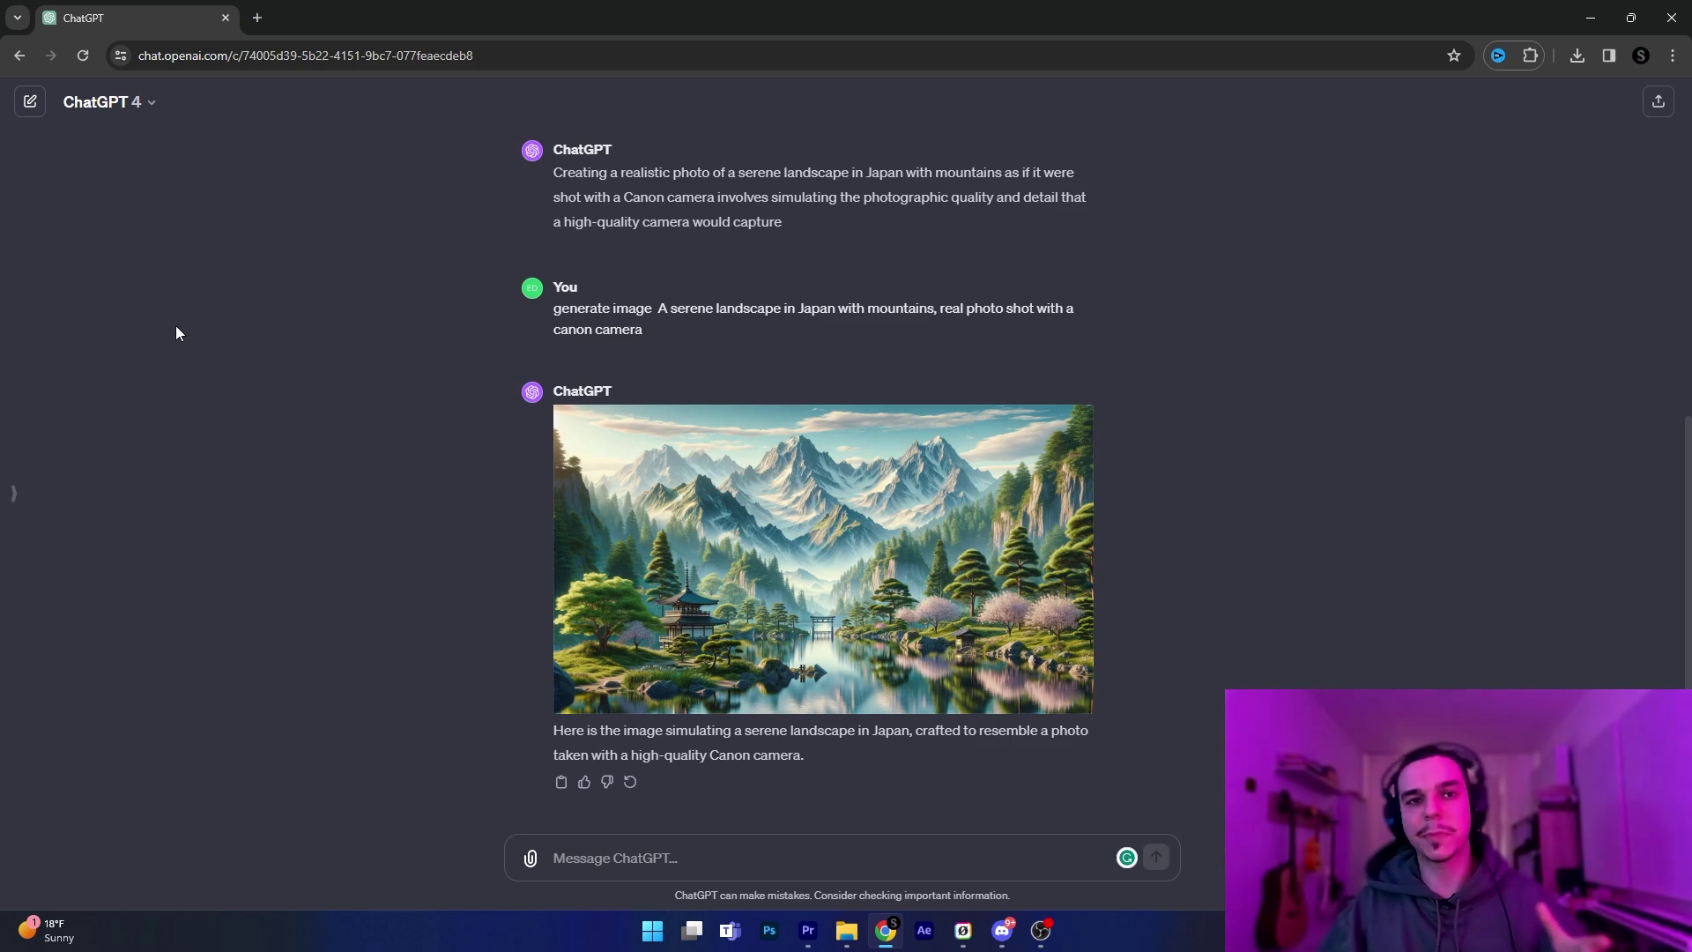
drag(661, 330, 661, 311)
key(ctrl+c)
key(alt+Tab)
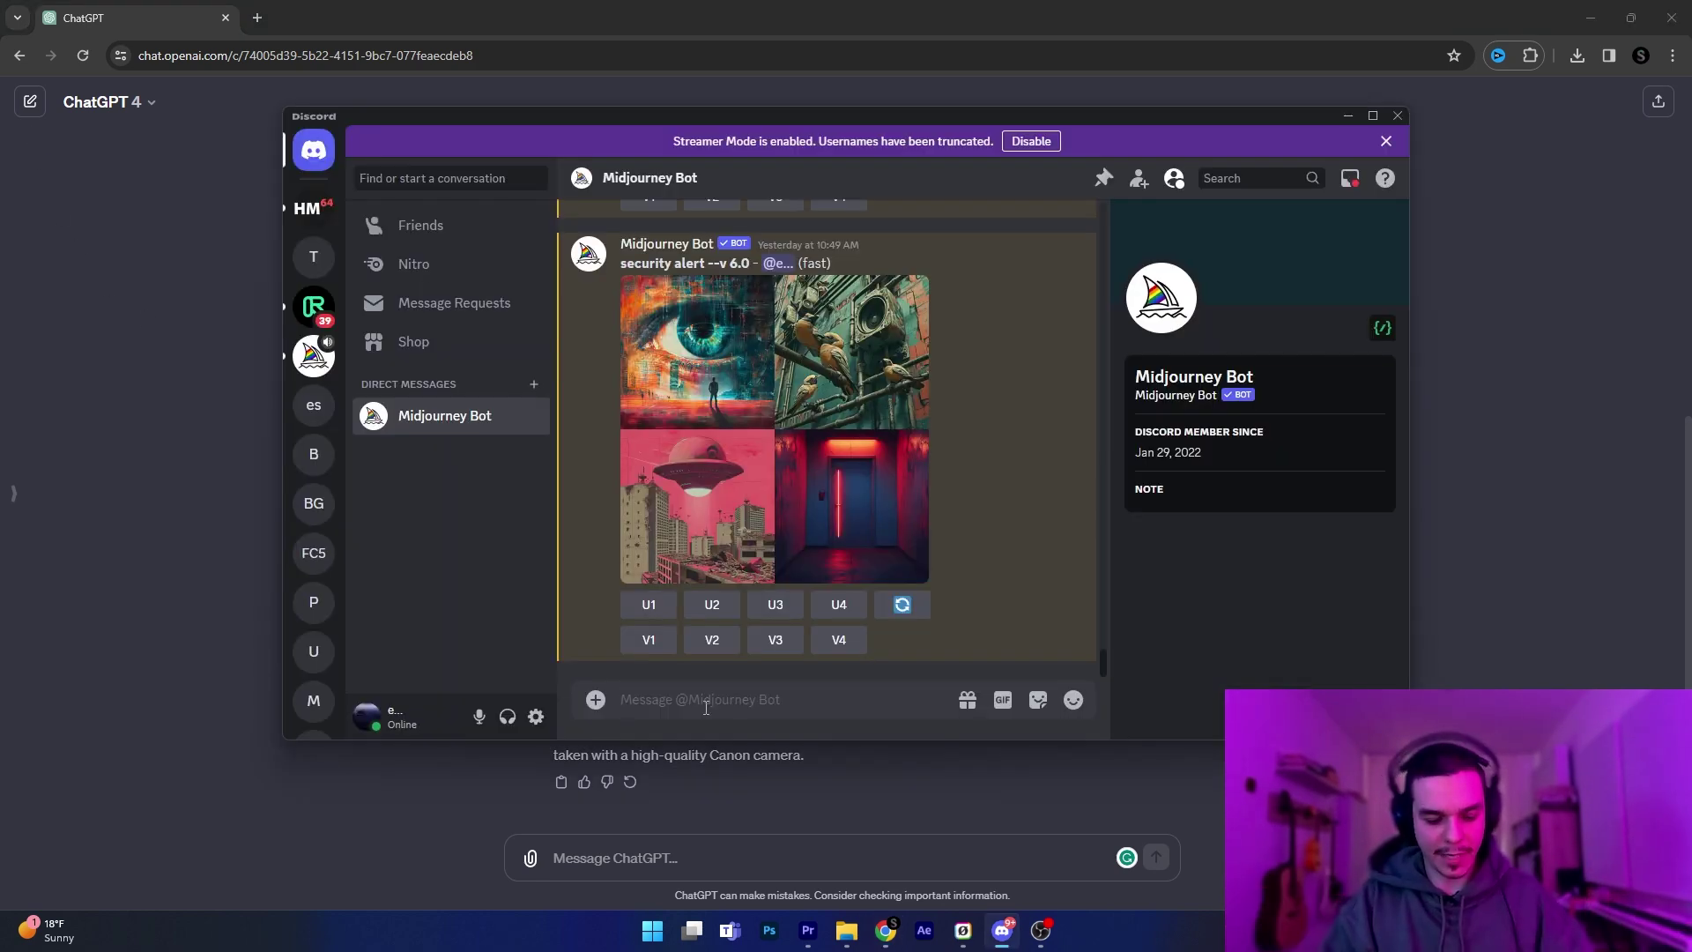
text(/imag)
key(Tab)
key(ctrl+v)
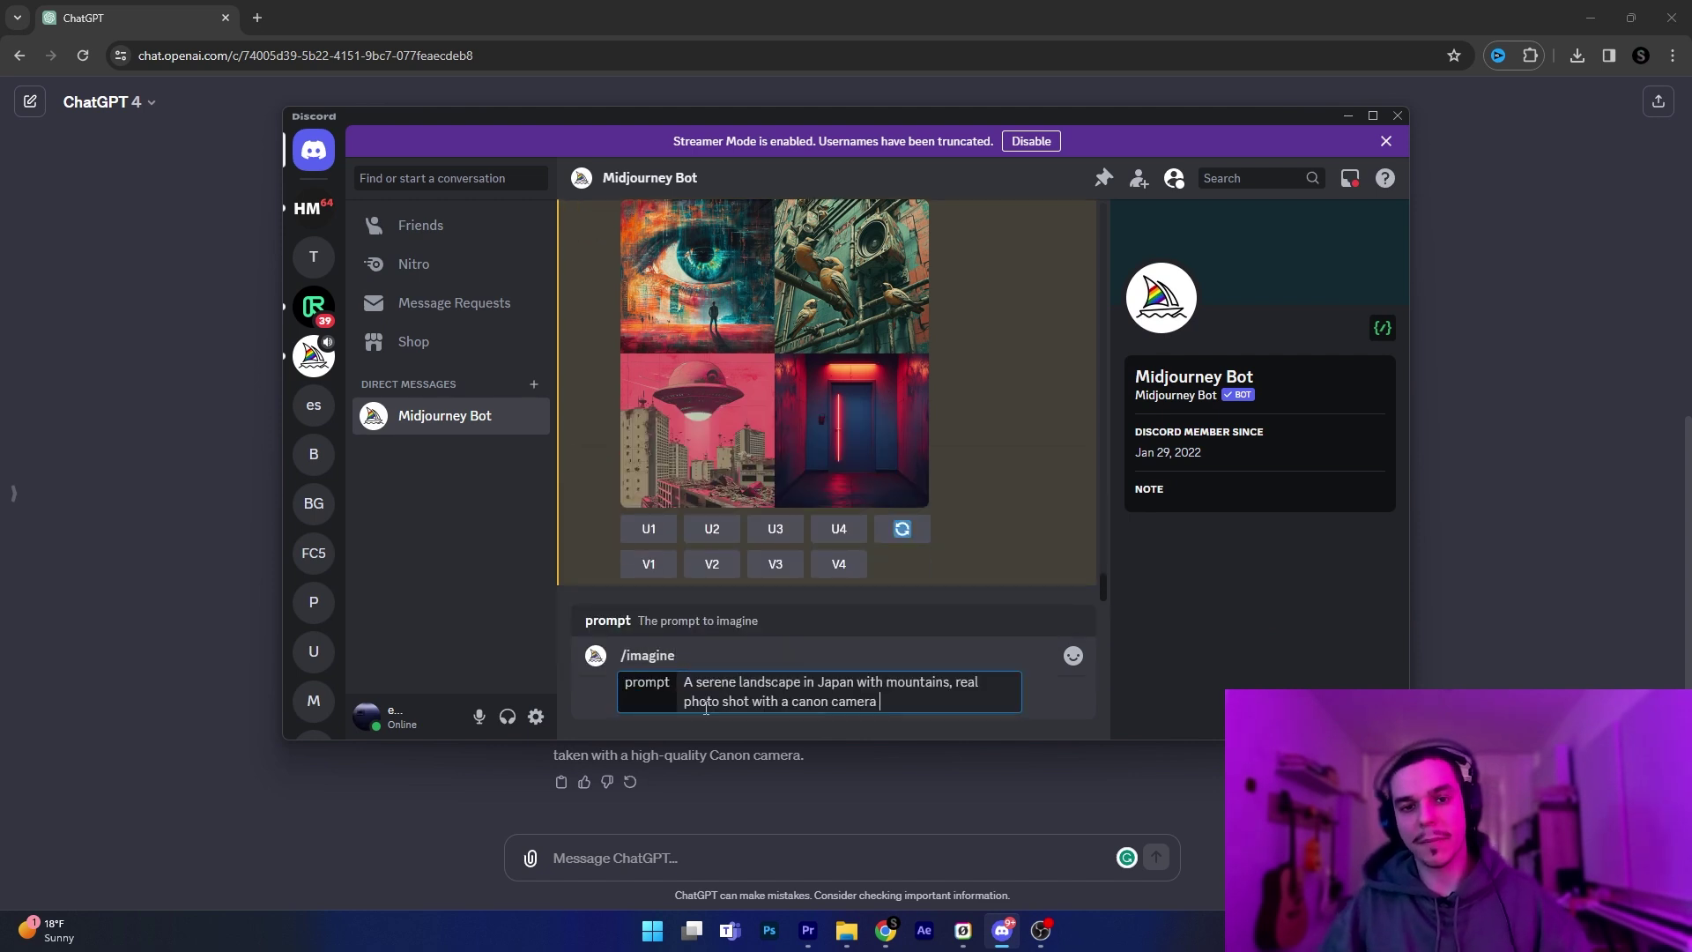
key(Return)
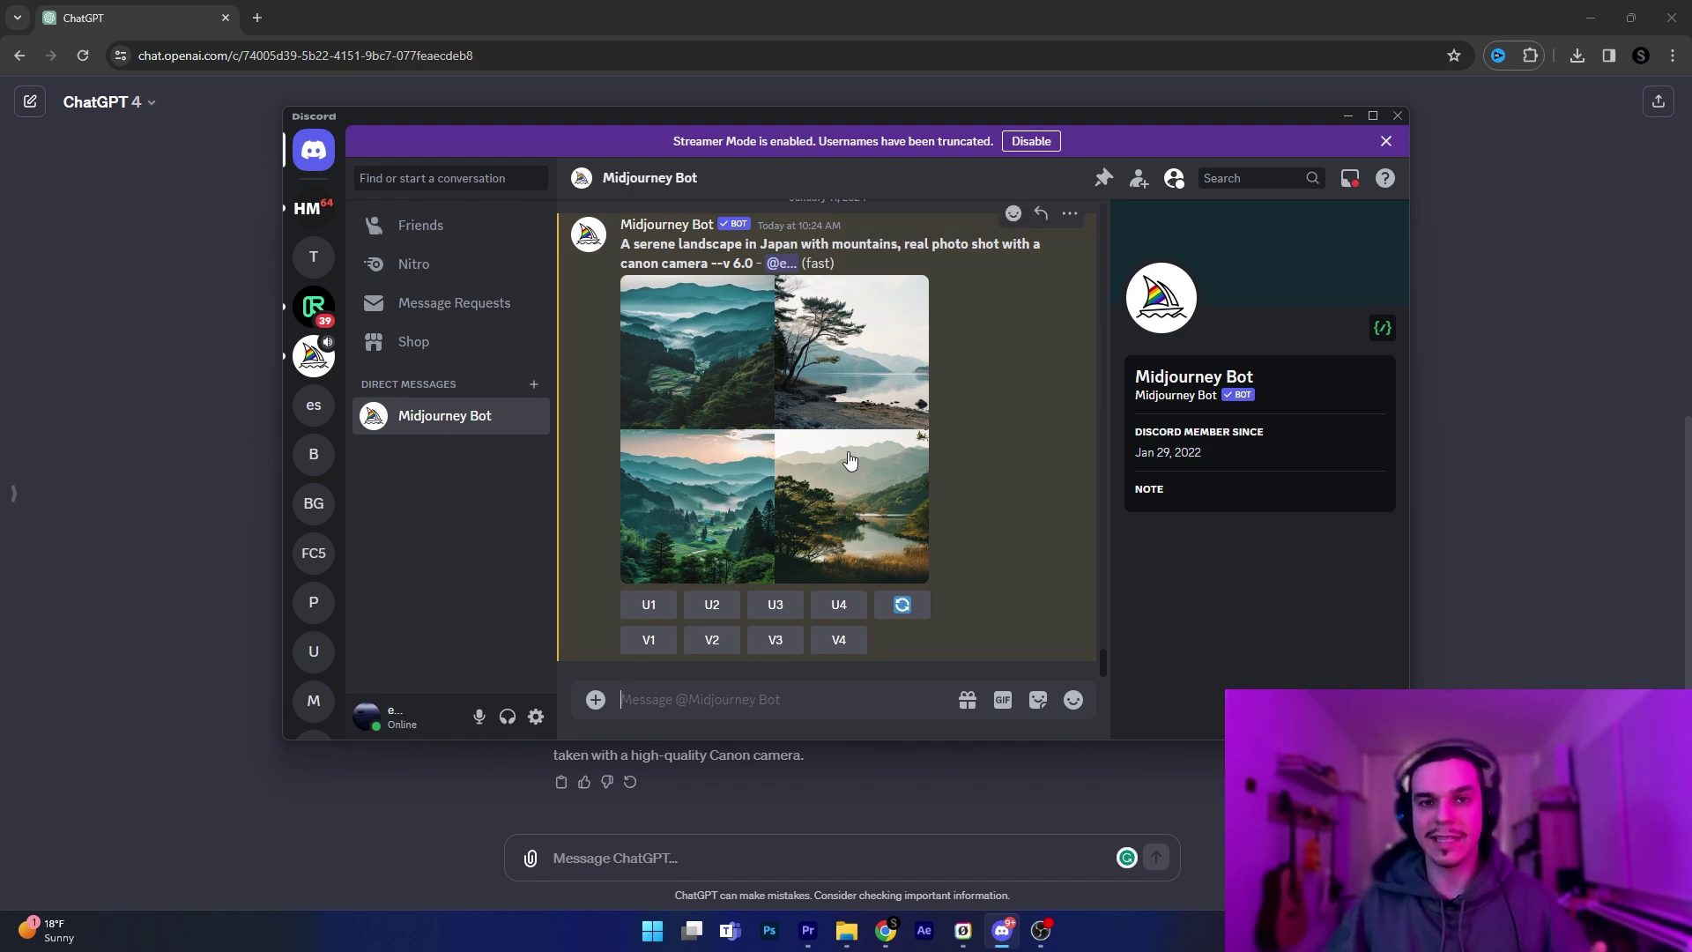
click(814, 367)
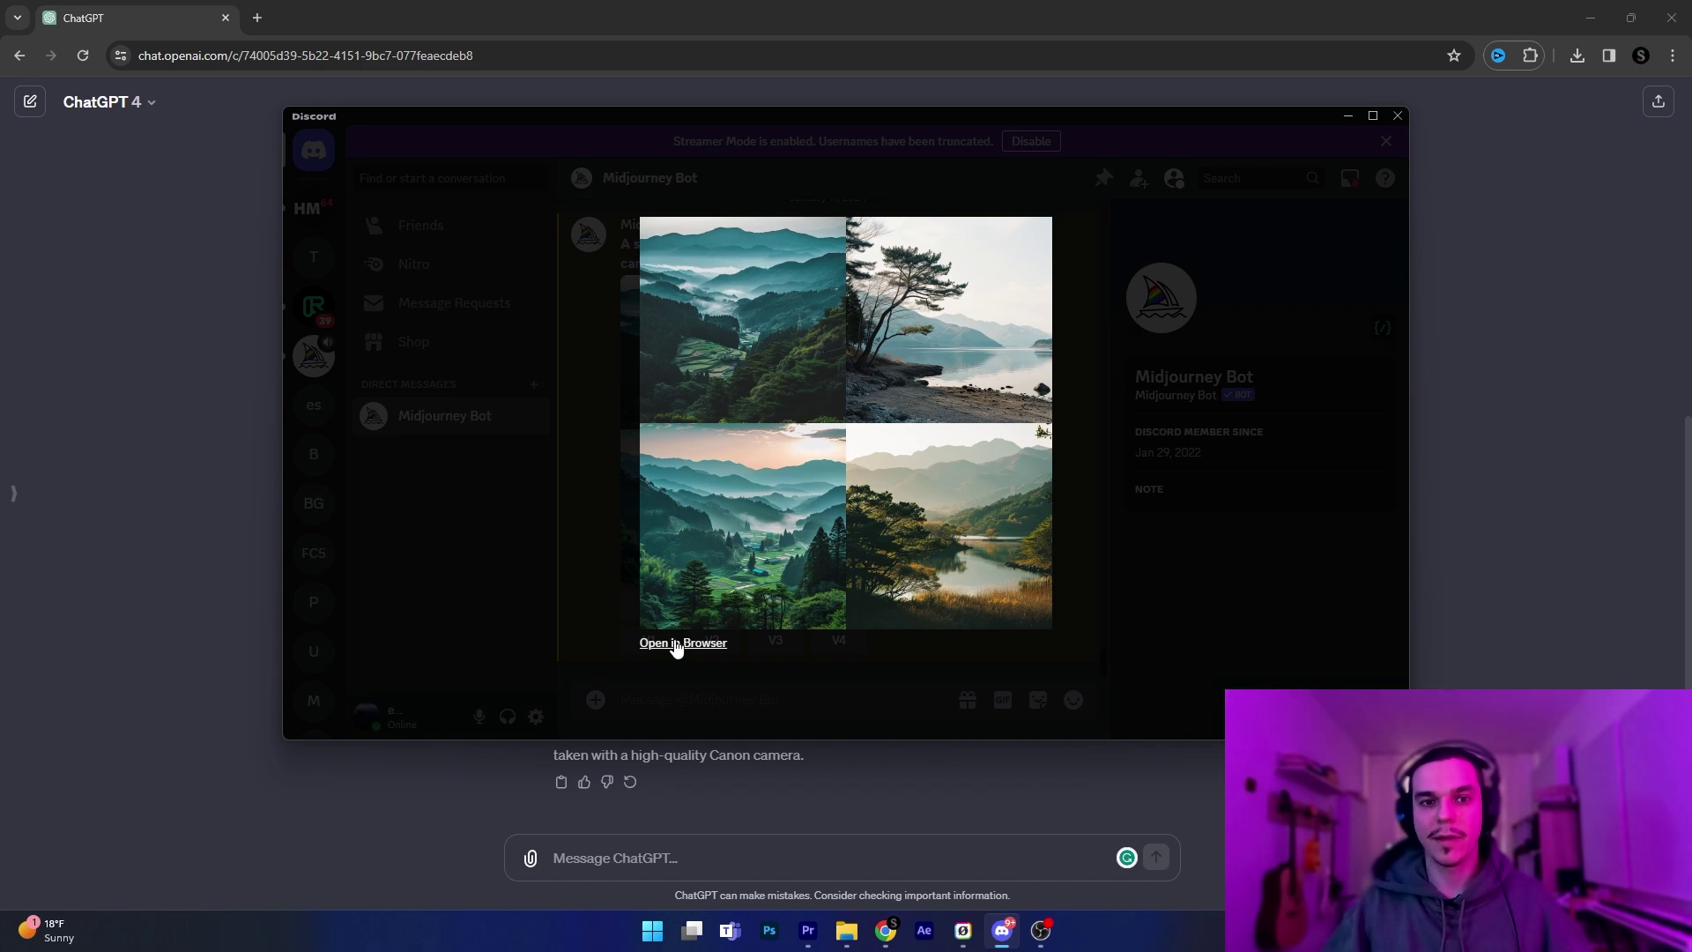
Open the landscape grid in Chrome and zoom in and out on the four photos.
click(671, 644)
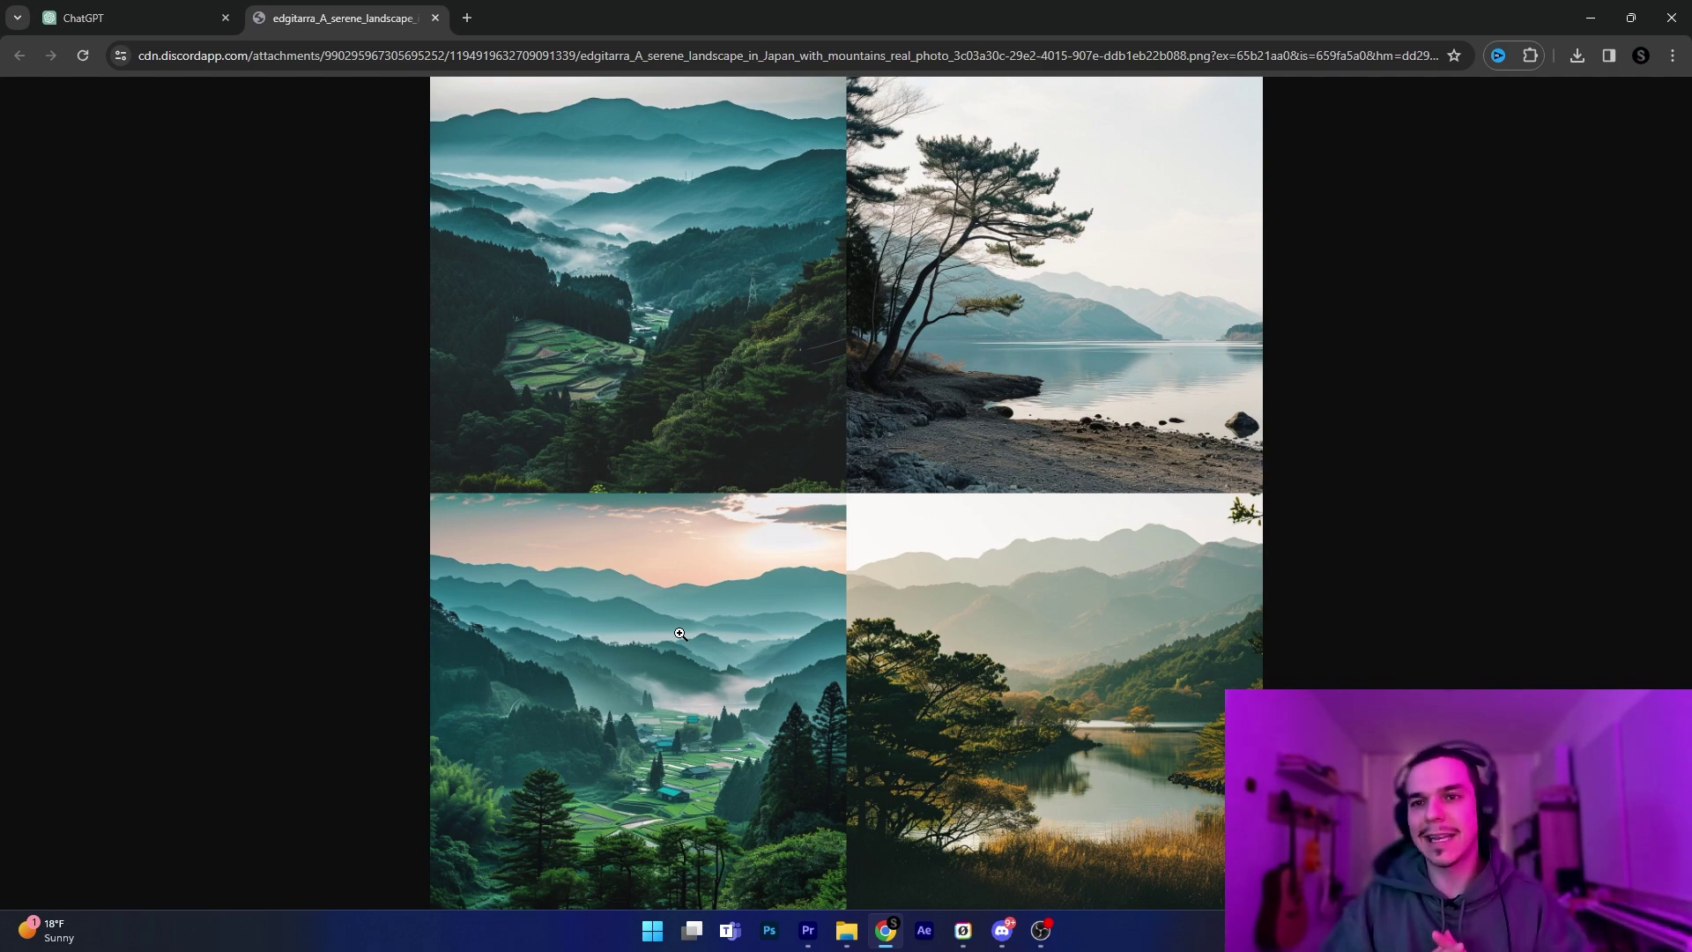
click(665, 351)
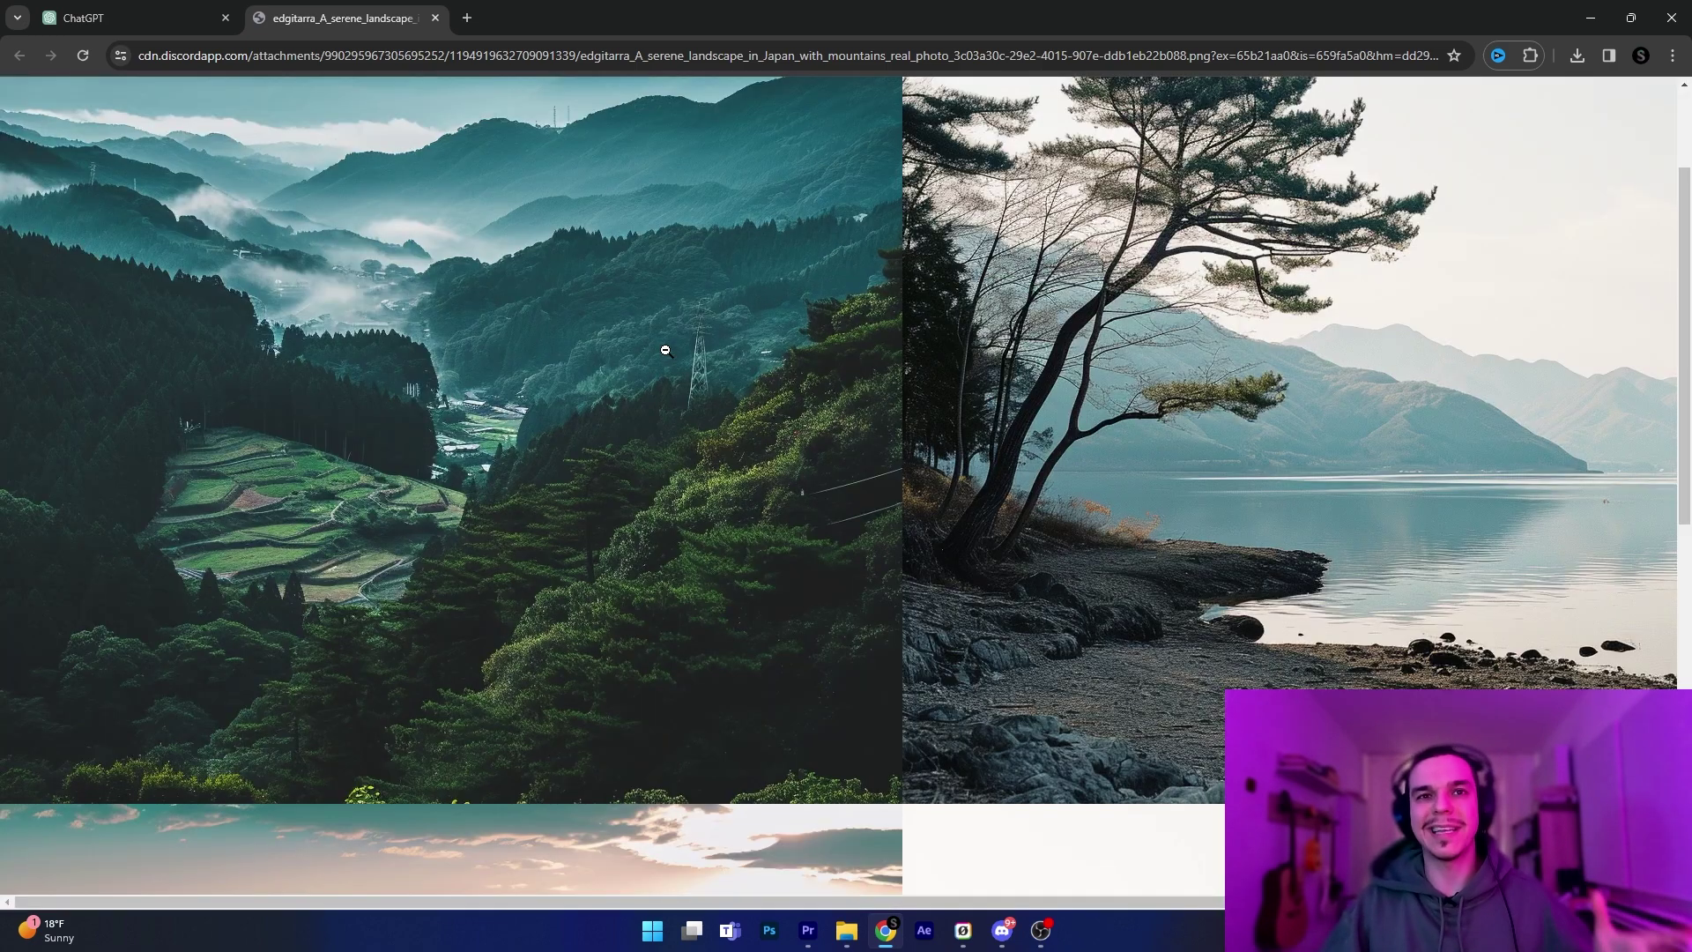
click(665, 350)
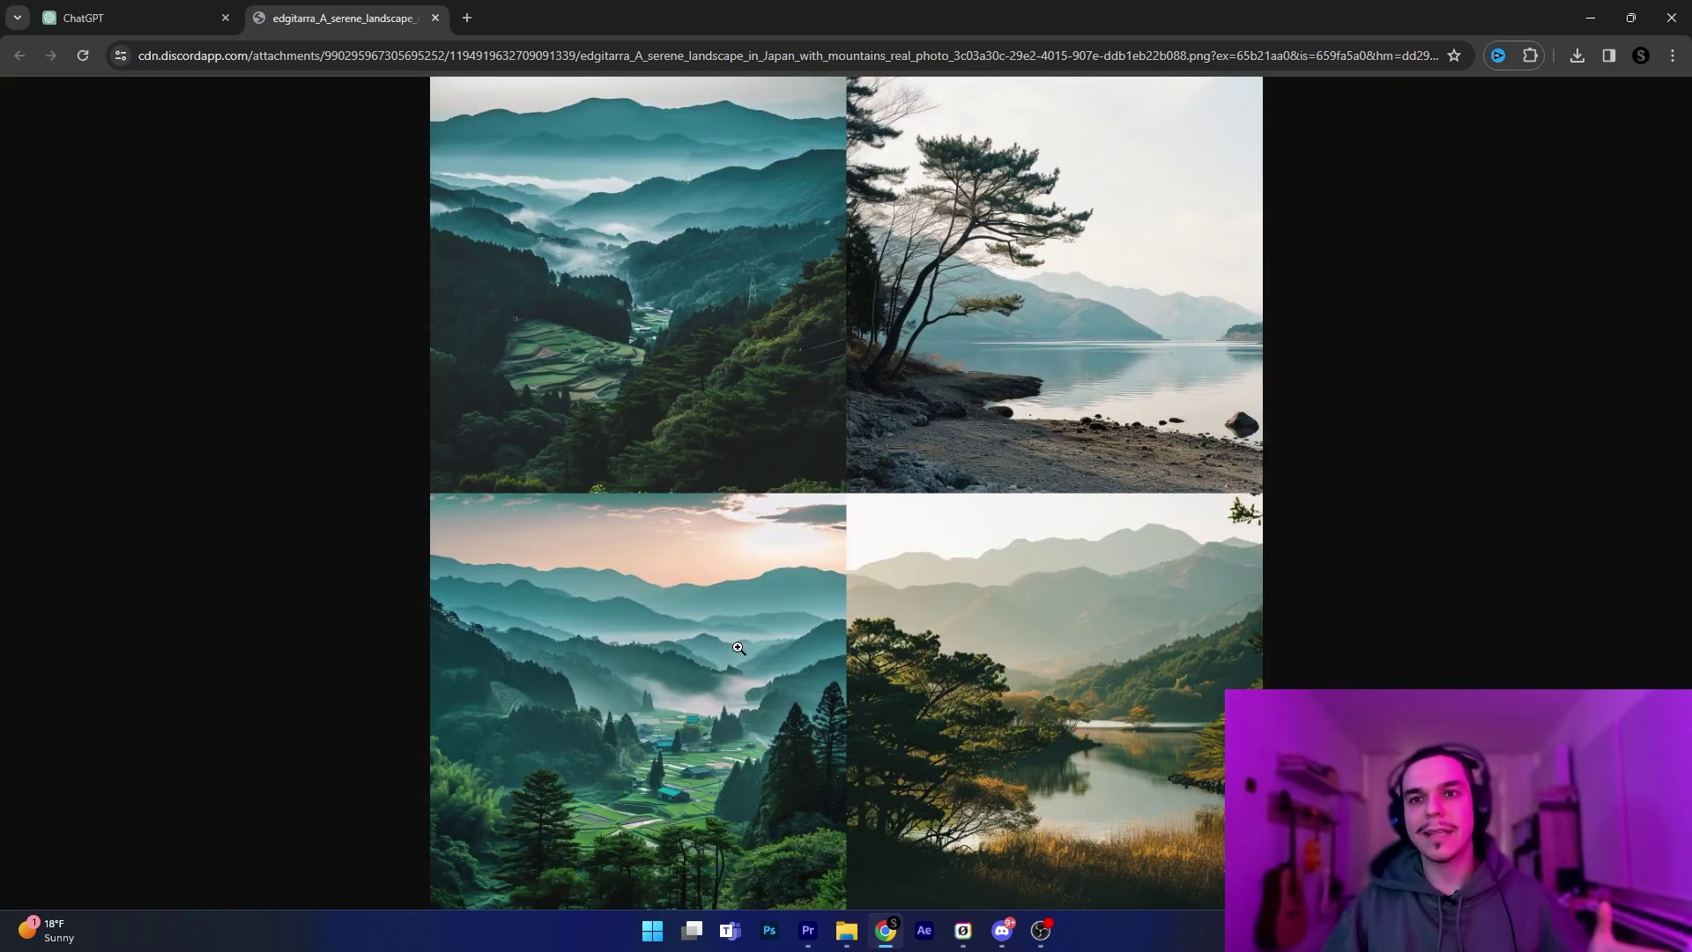
click(1135, 300)
drag(1683, 339, 1684, 556)
click(1379, 505)
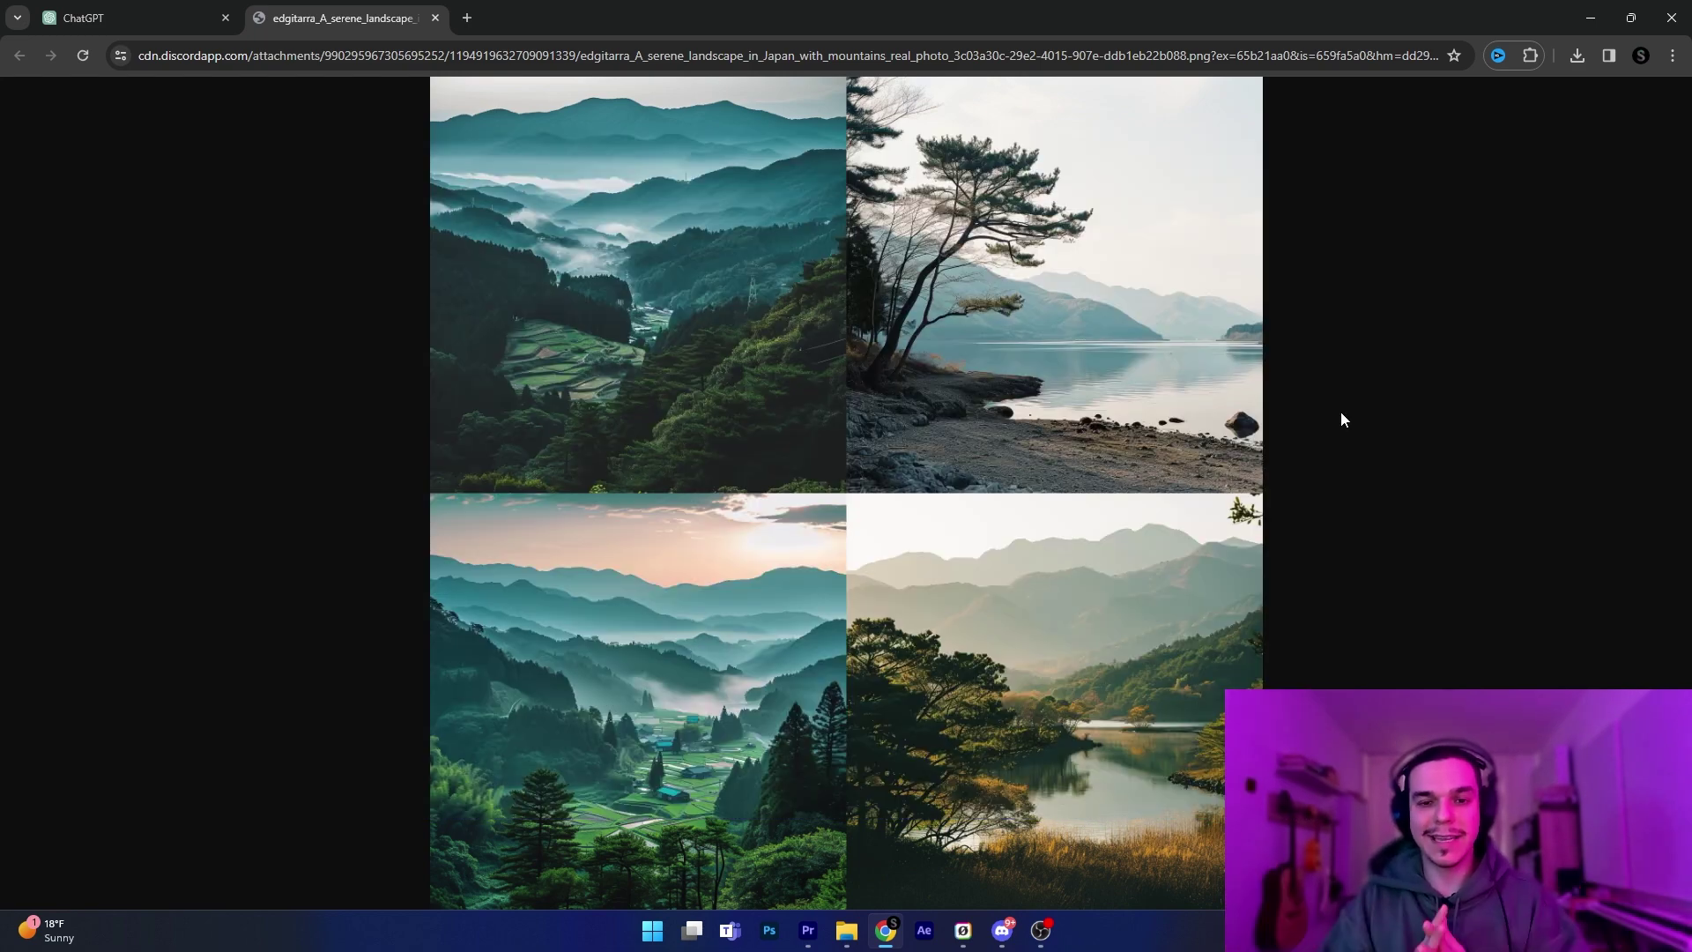
Send ChatGPT 'generate image' with the pasted sad-fisherman-on-a-rainy-day prompt and view the result full size.
click(84, 18)
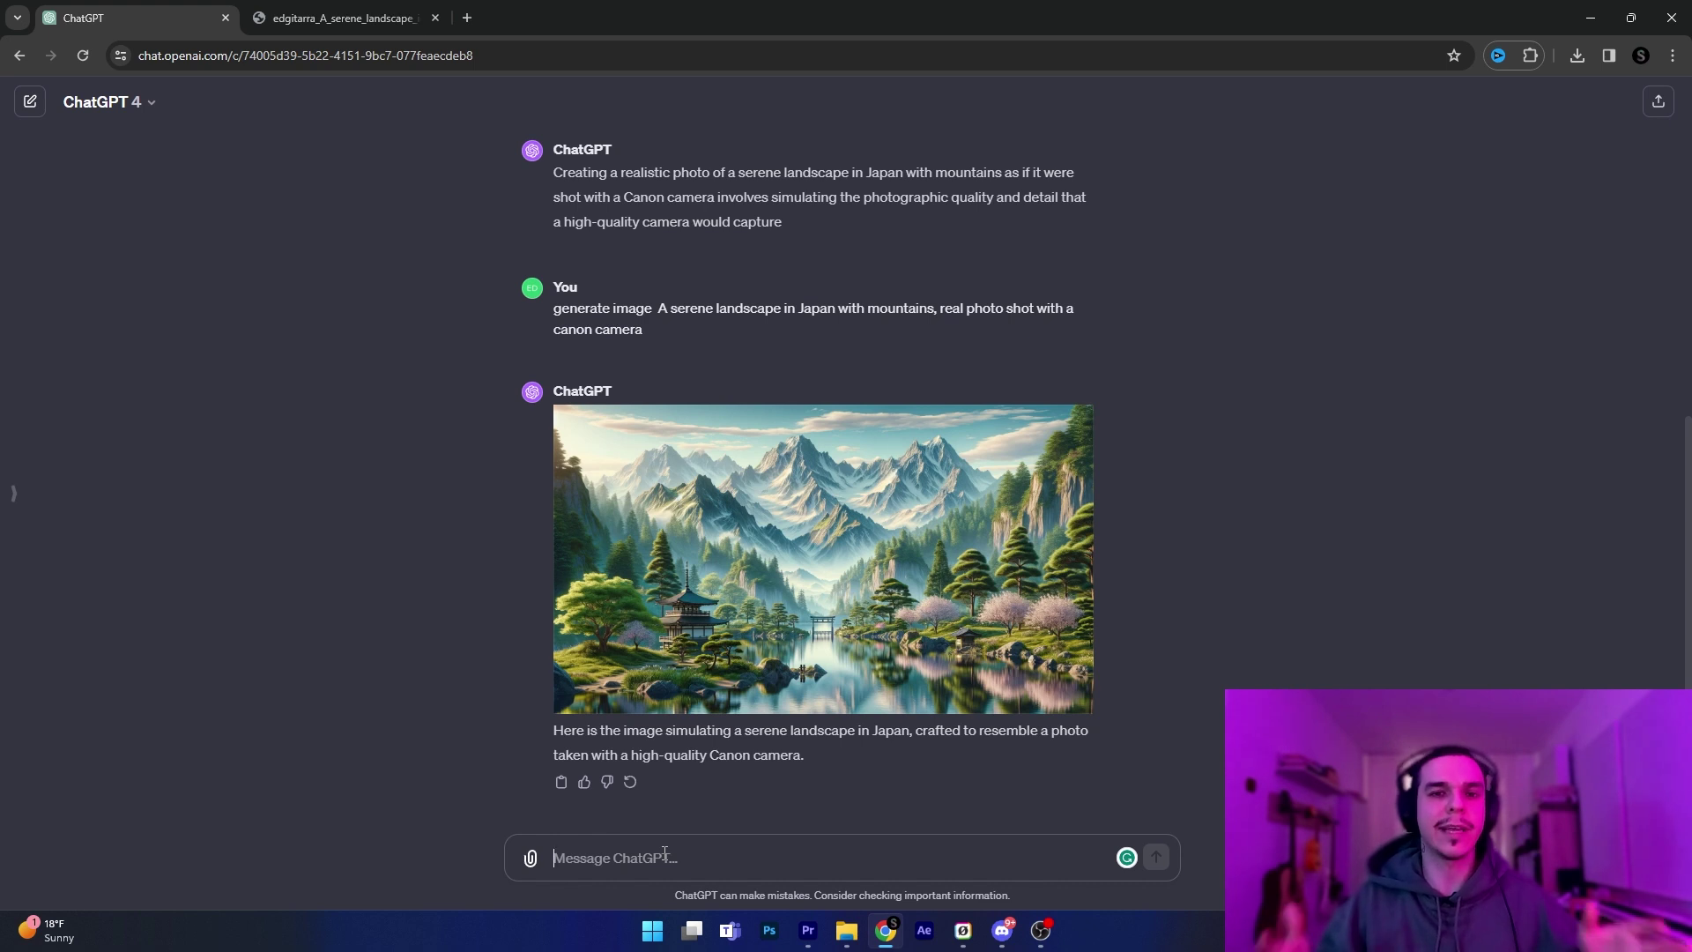
text(generate image)
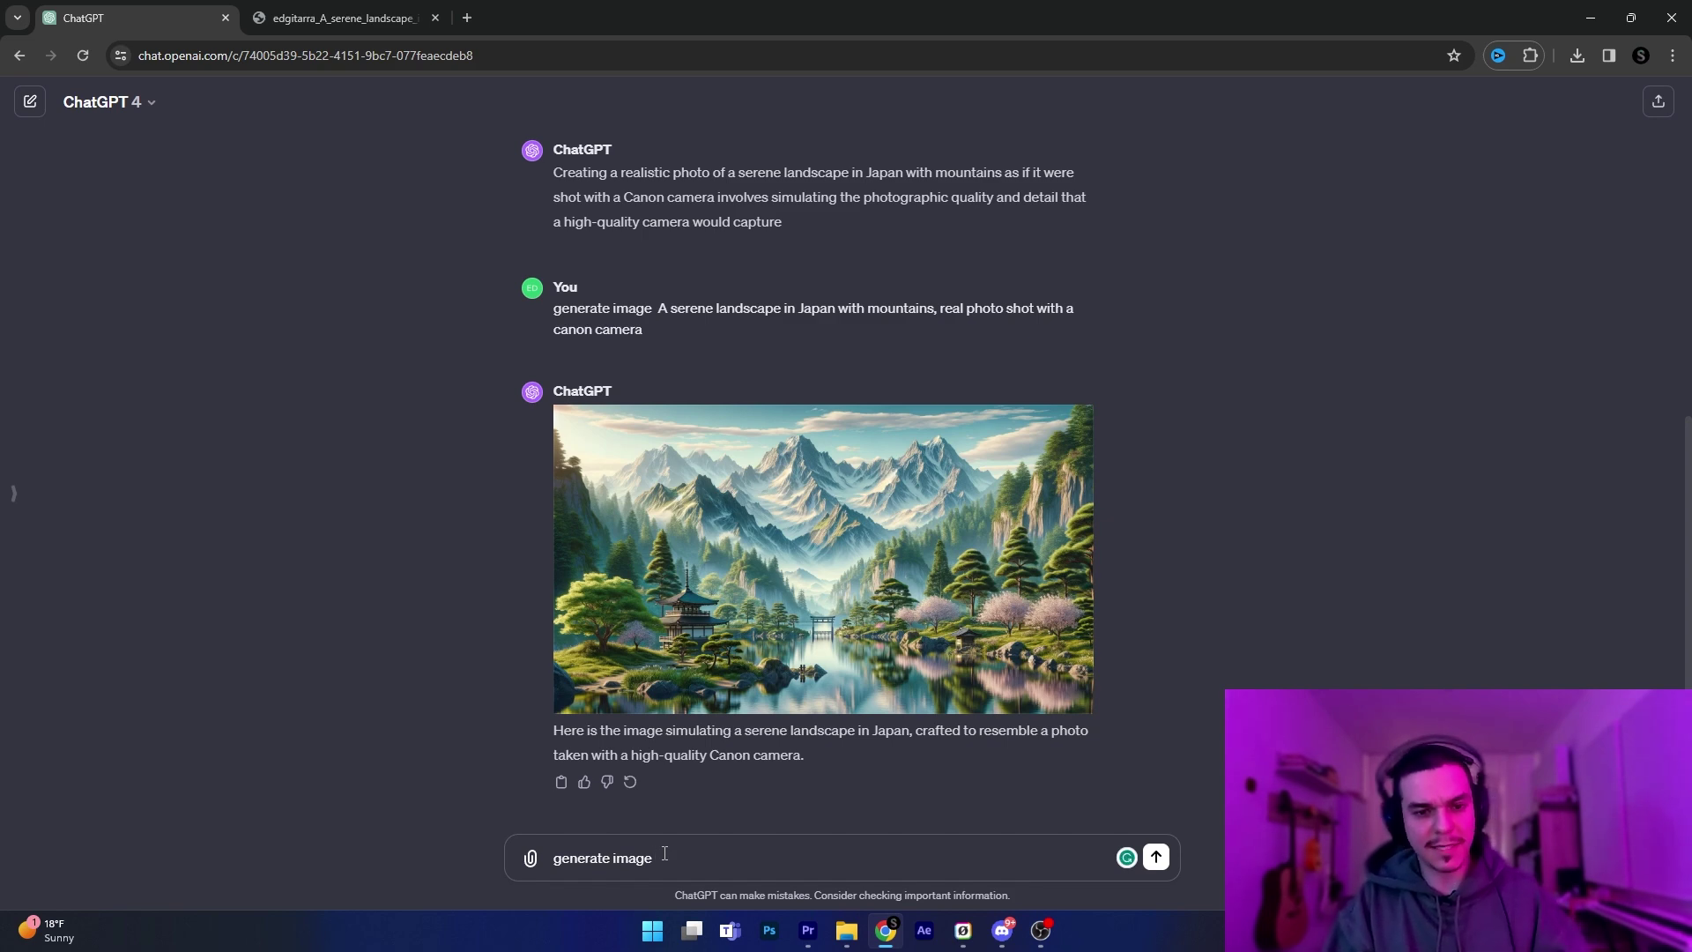
text(A portrait of a fisherman looking sad on a very rainy day)
key(Return)
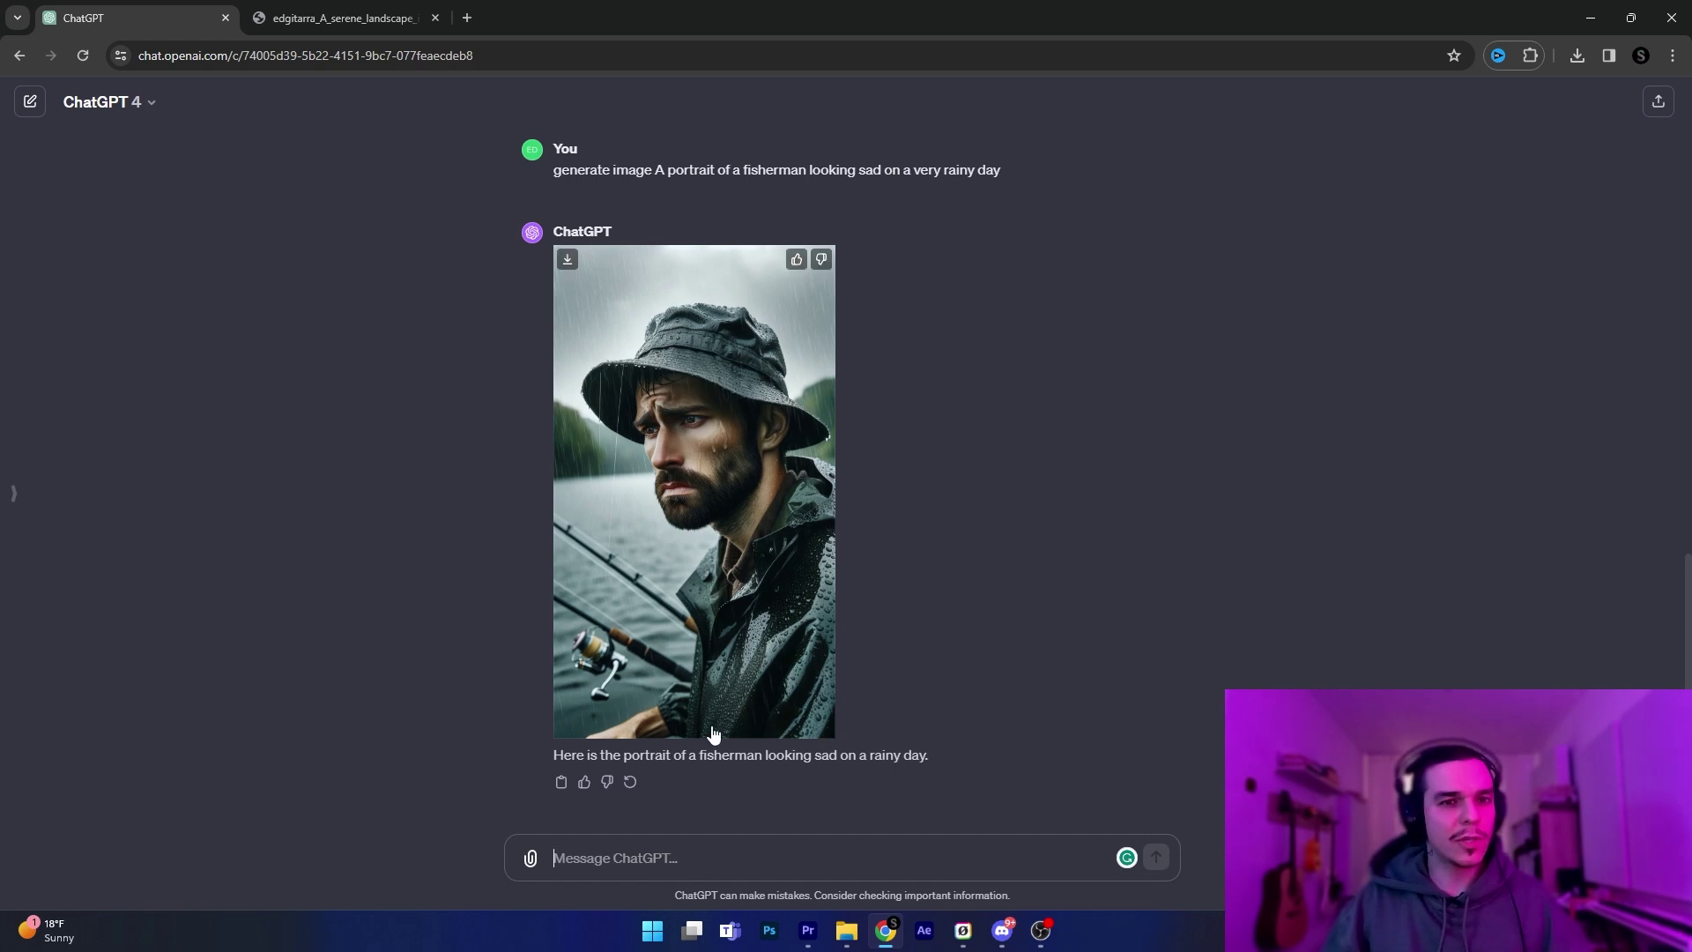
click(654, 517)
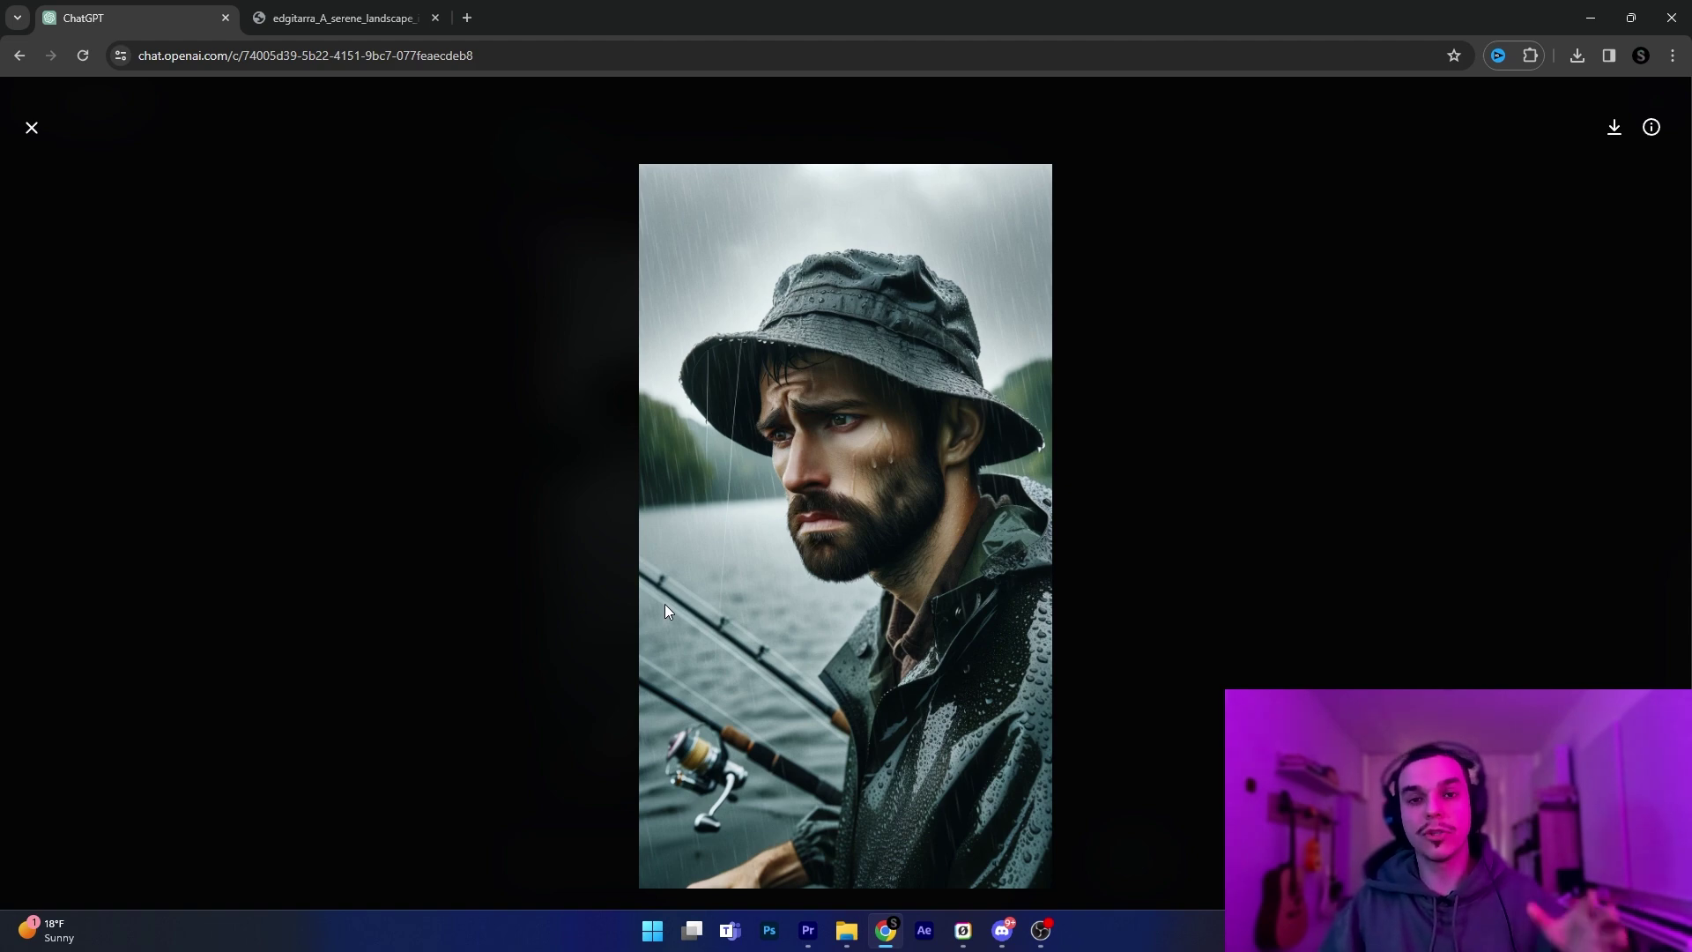
Run the pasted fisherman prompt through Midjourney and enlarge the four-portrait grid.
click(40, 159)
key(alt+Tab)
text(A portrait of a fisherman looking sad on a very rainy day)
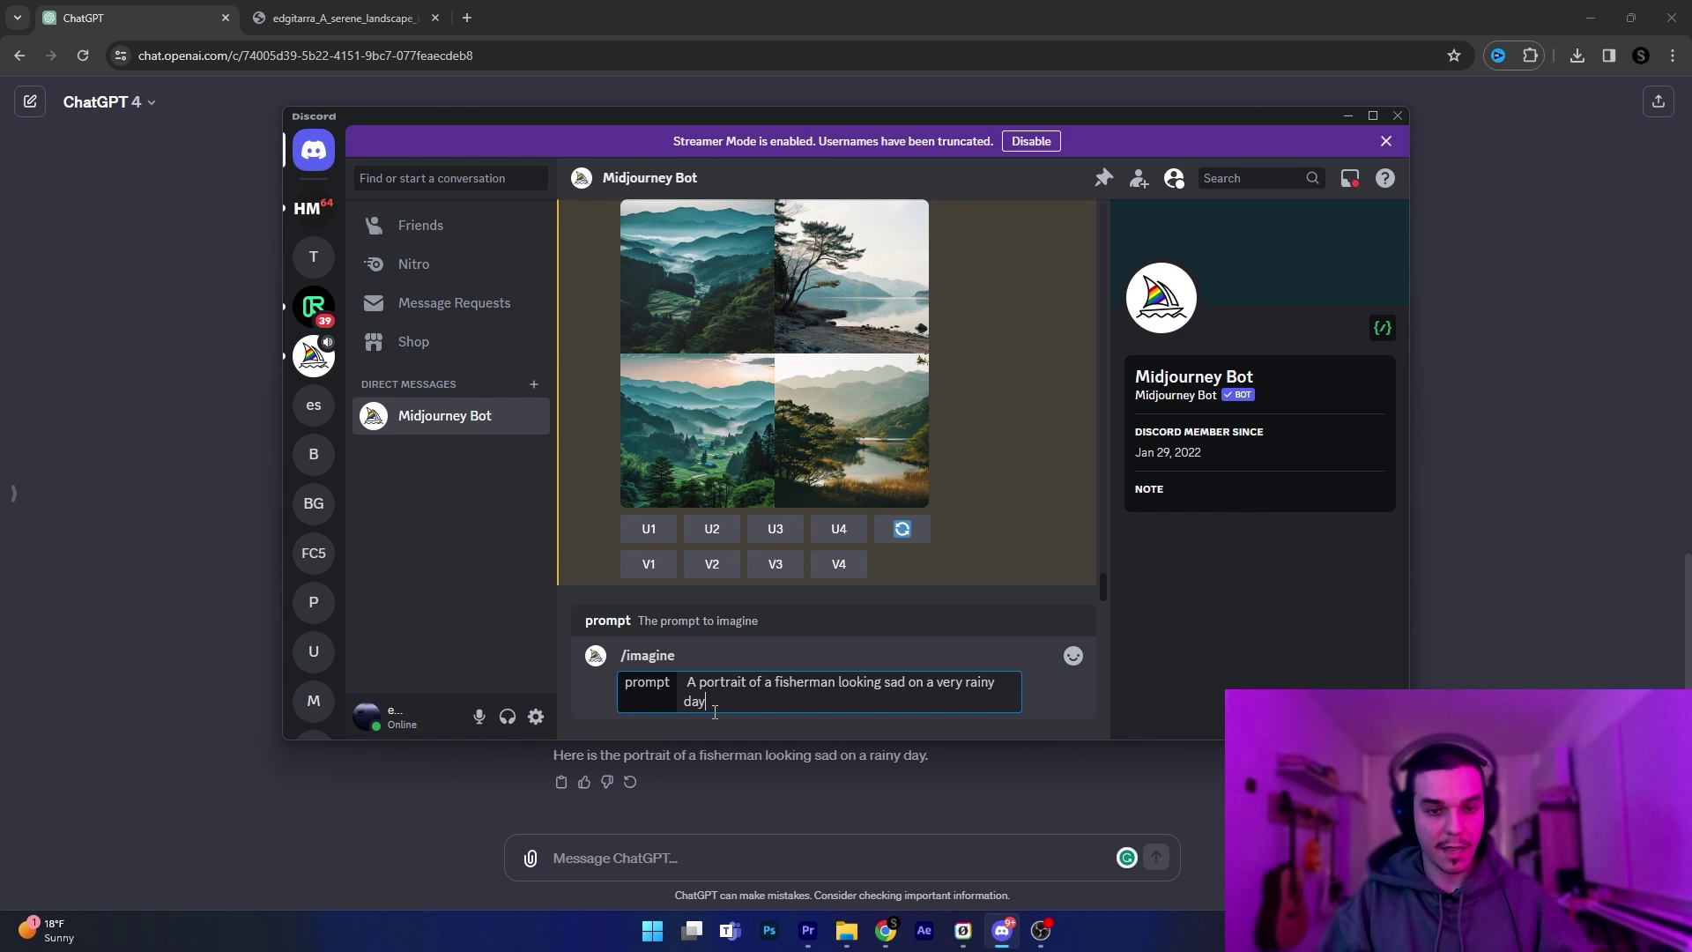
key(Return)
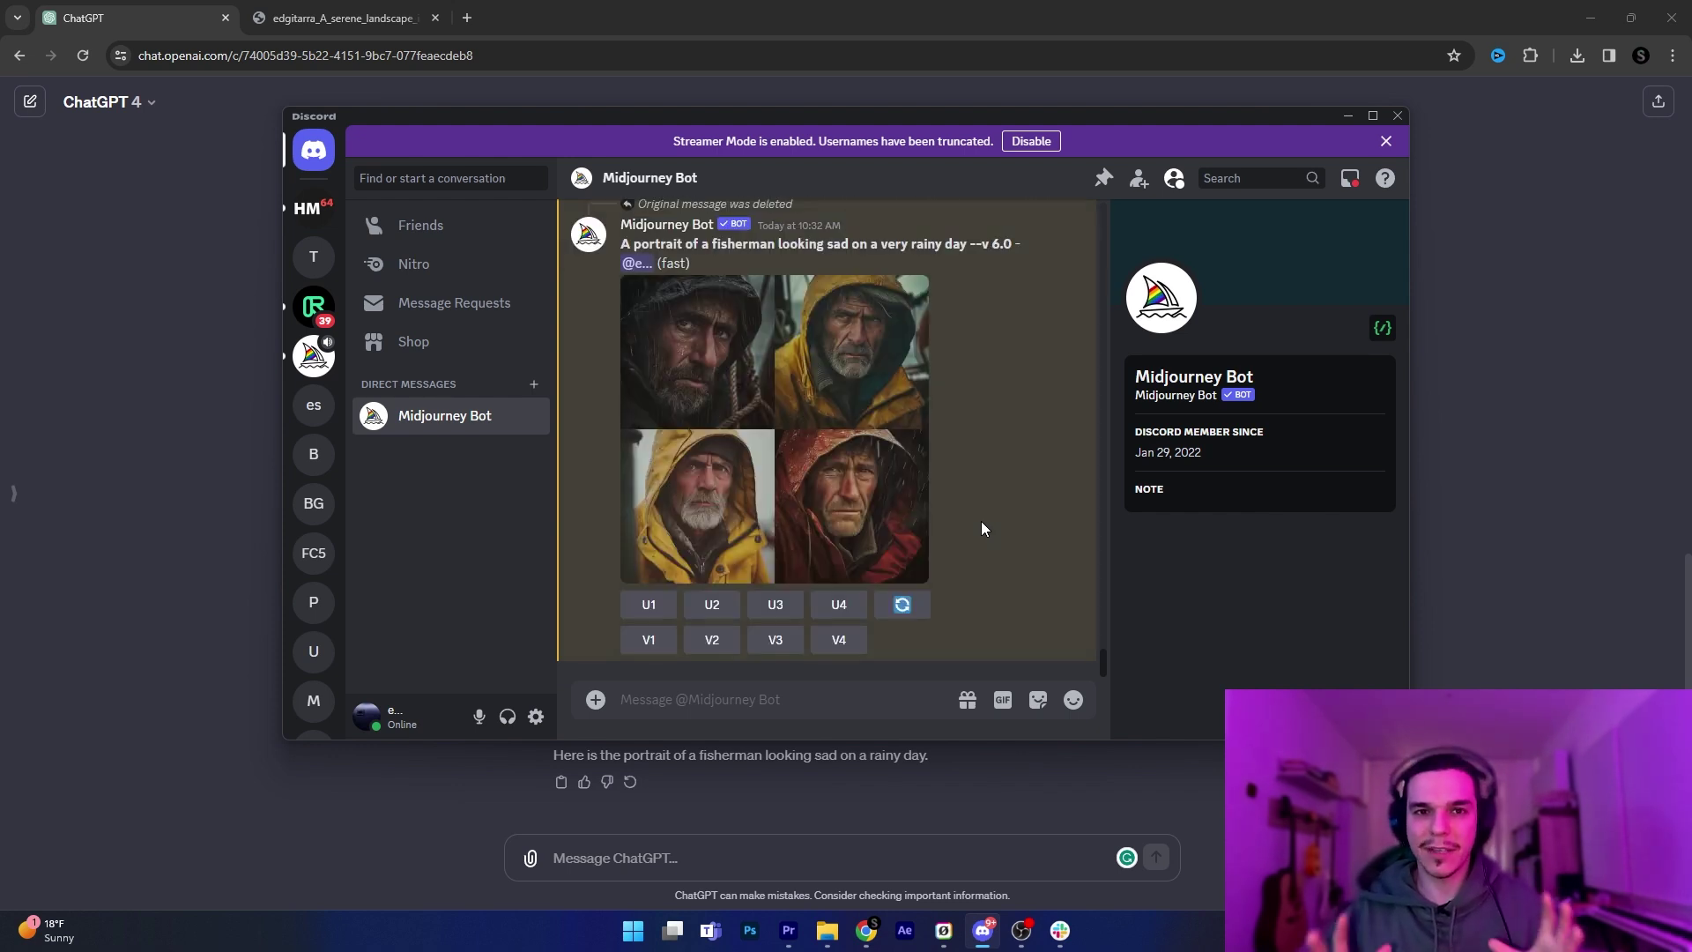
click(749, 347)
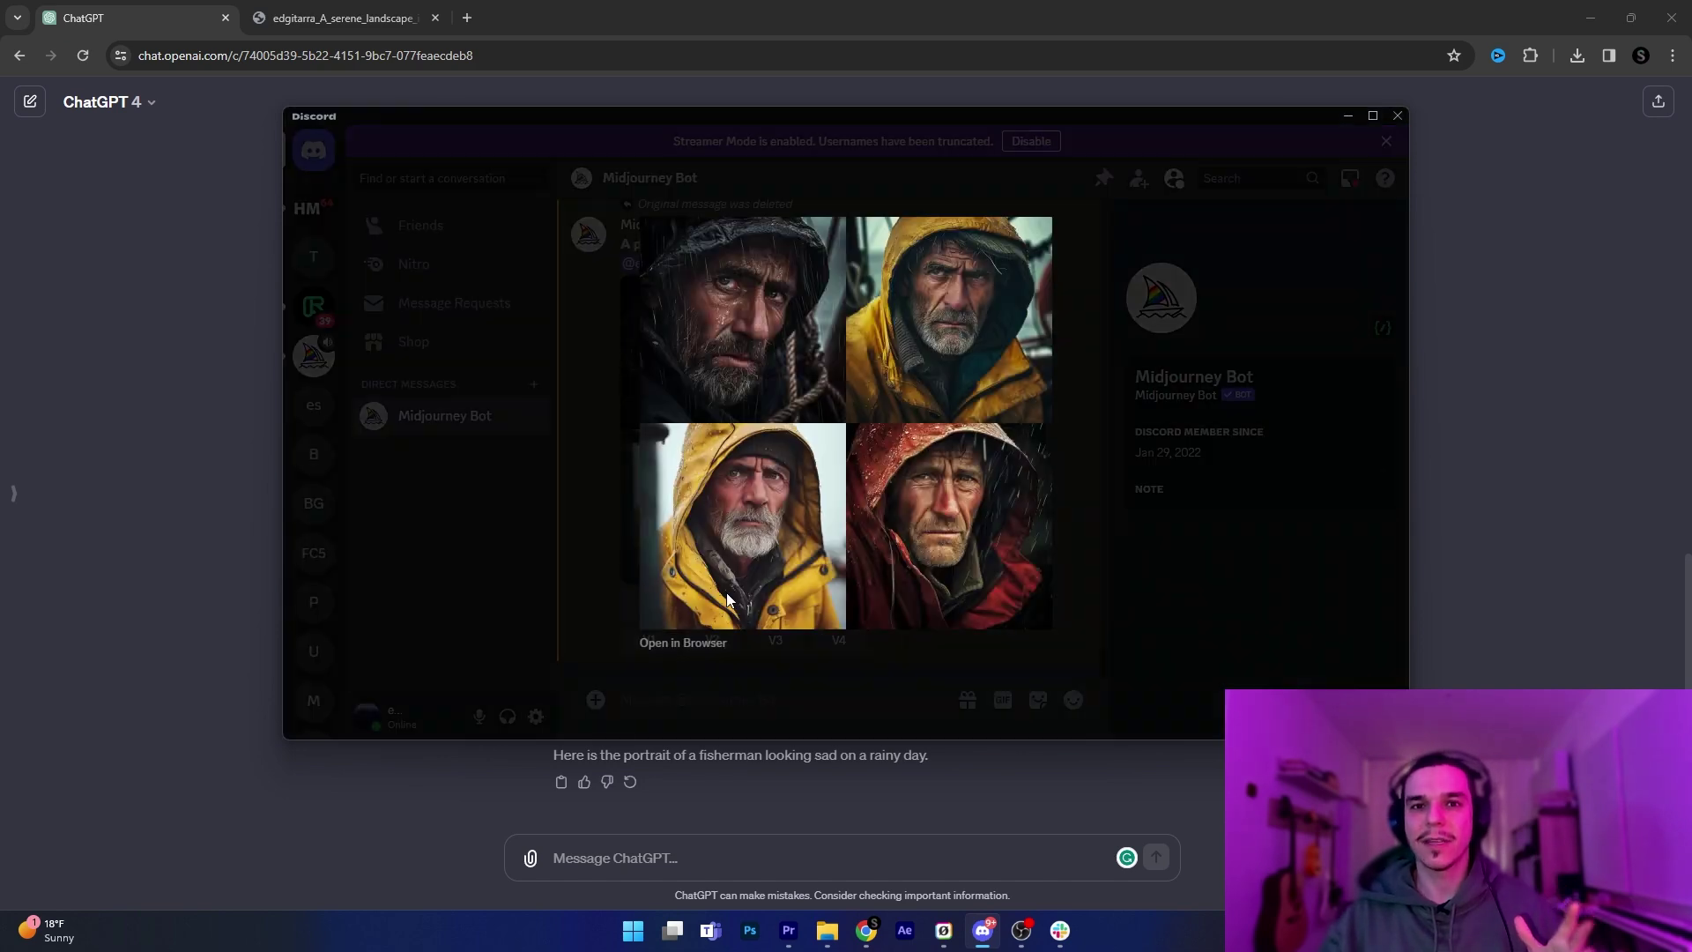
Open the fisherman grid in Chrome, zoom in on the portraits, then close the landscape image tab.
click(677, 646)
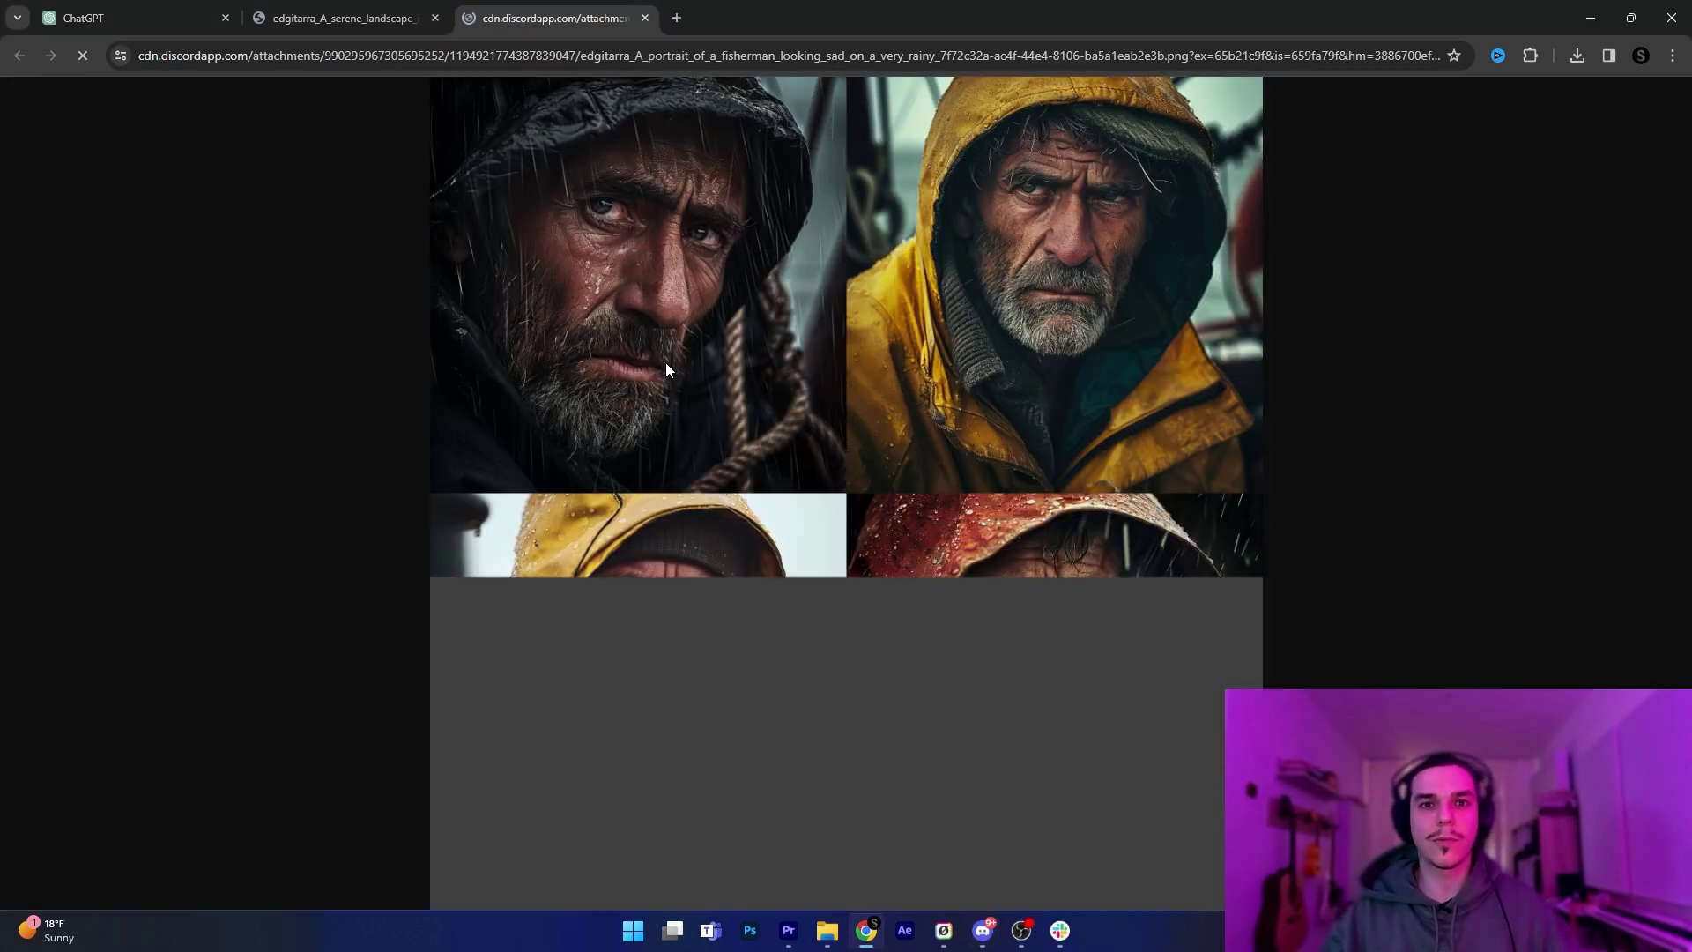
click(616, 680)
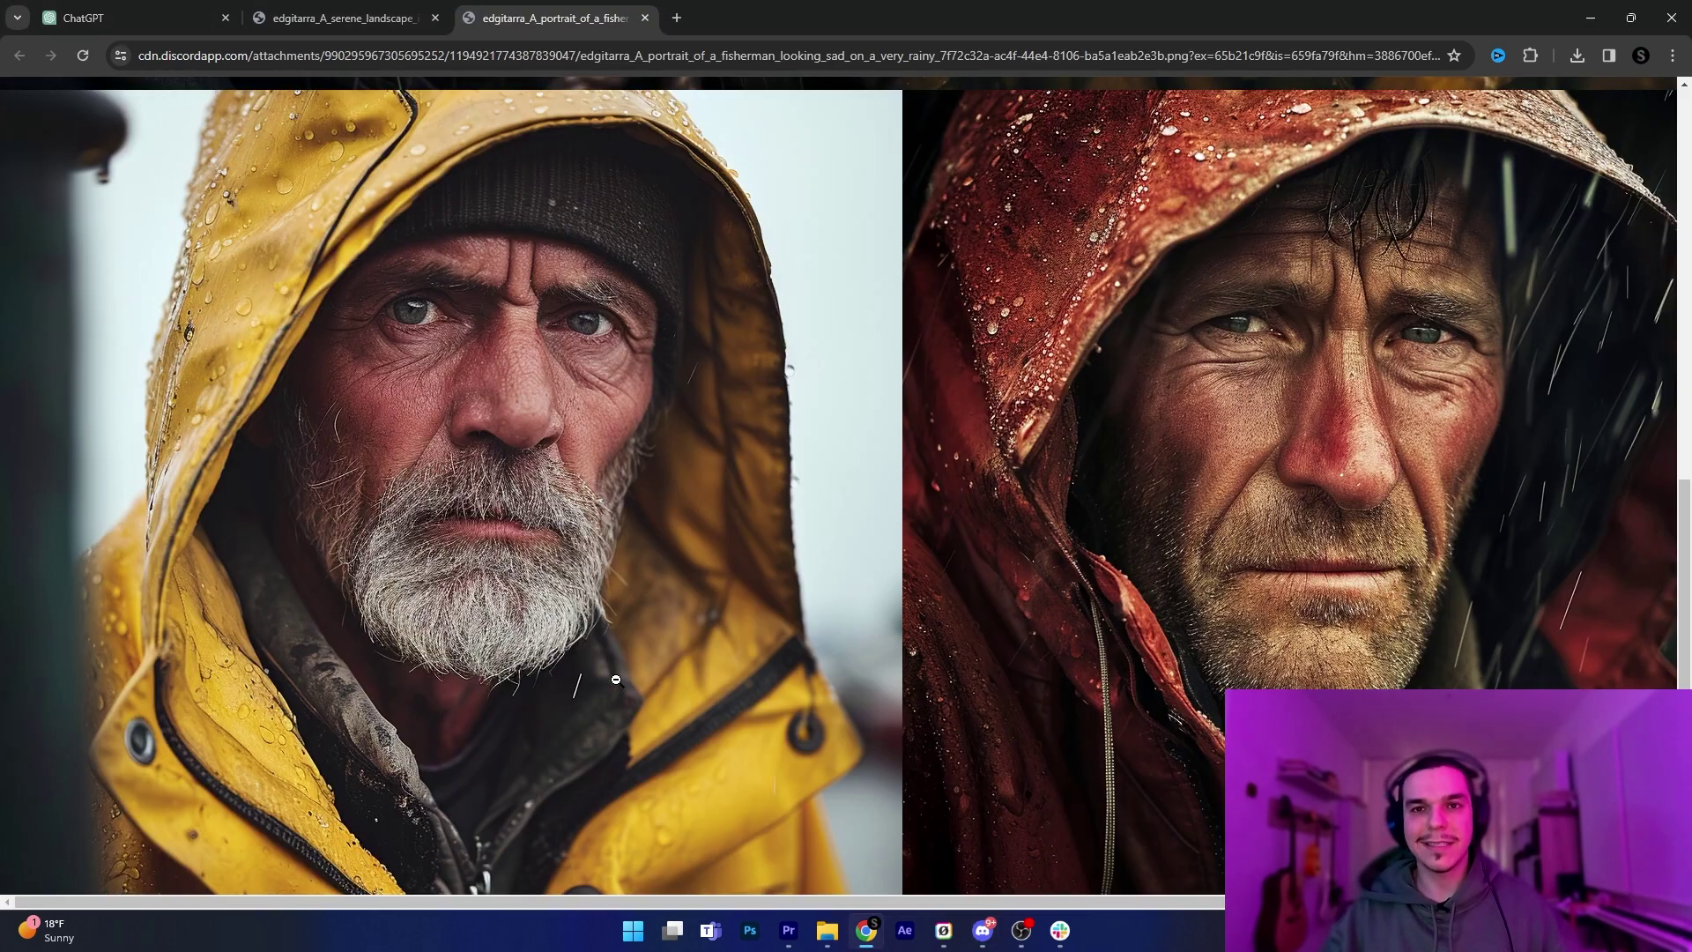
click(681, 534)
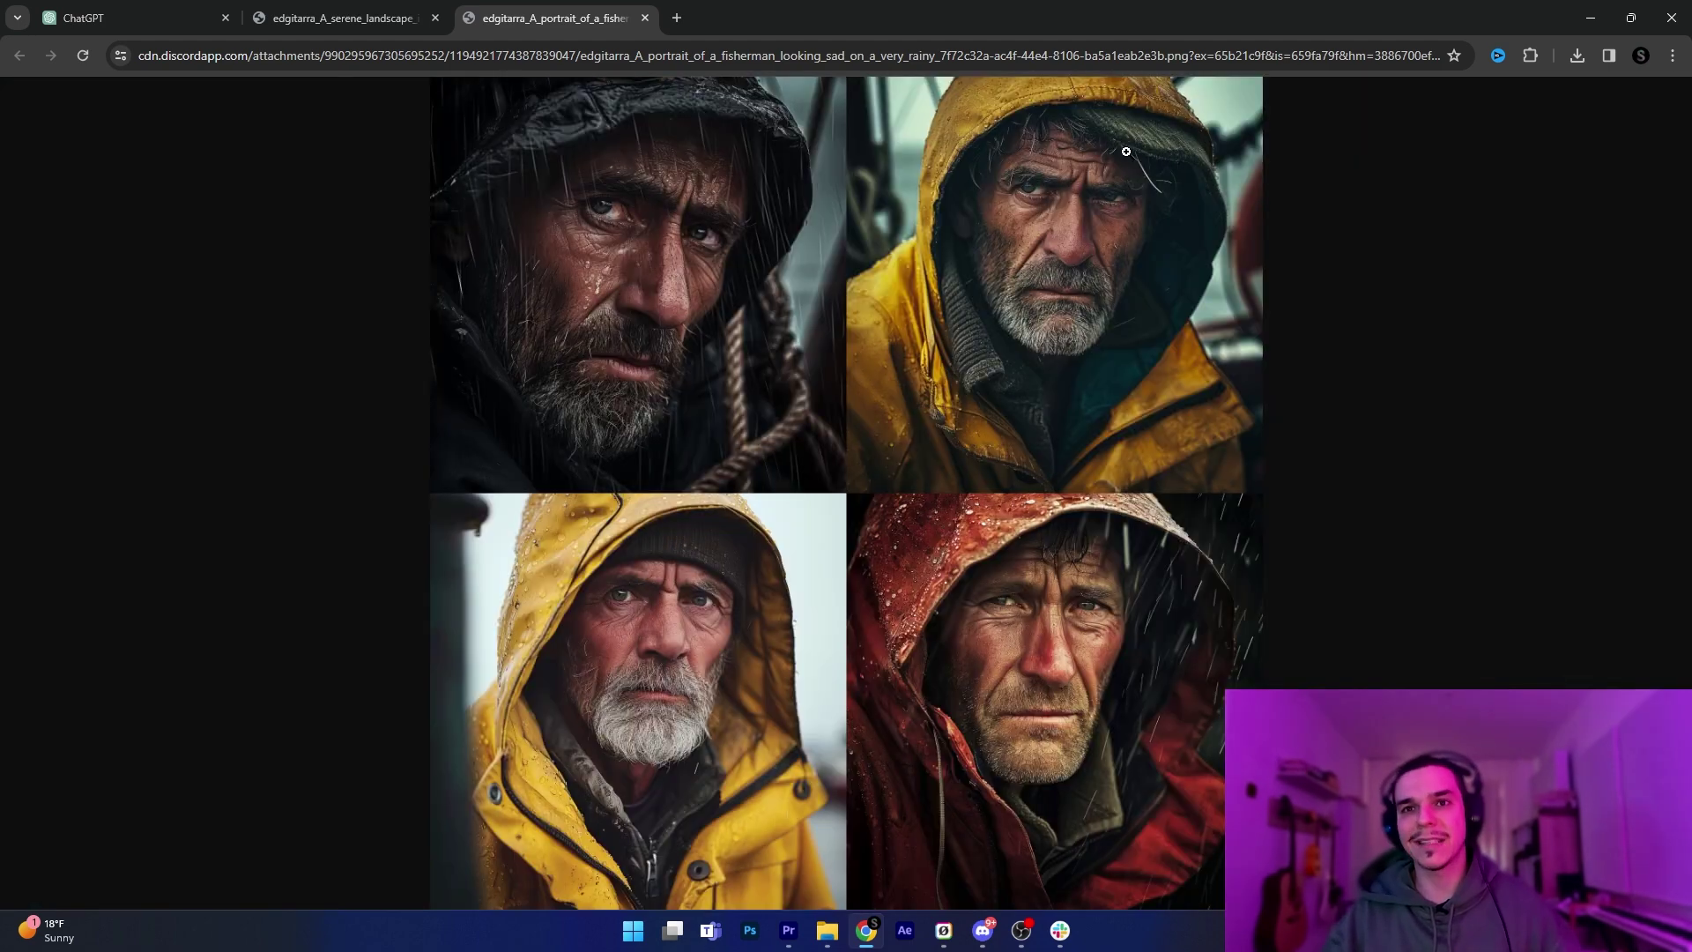
click(1088, 255)
click(1087, 255)
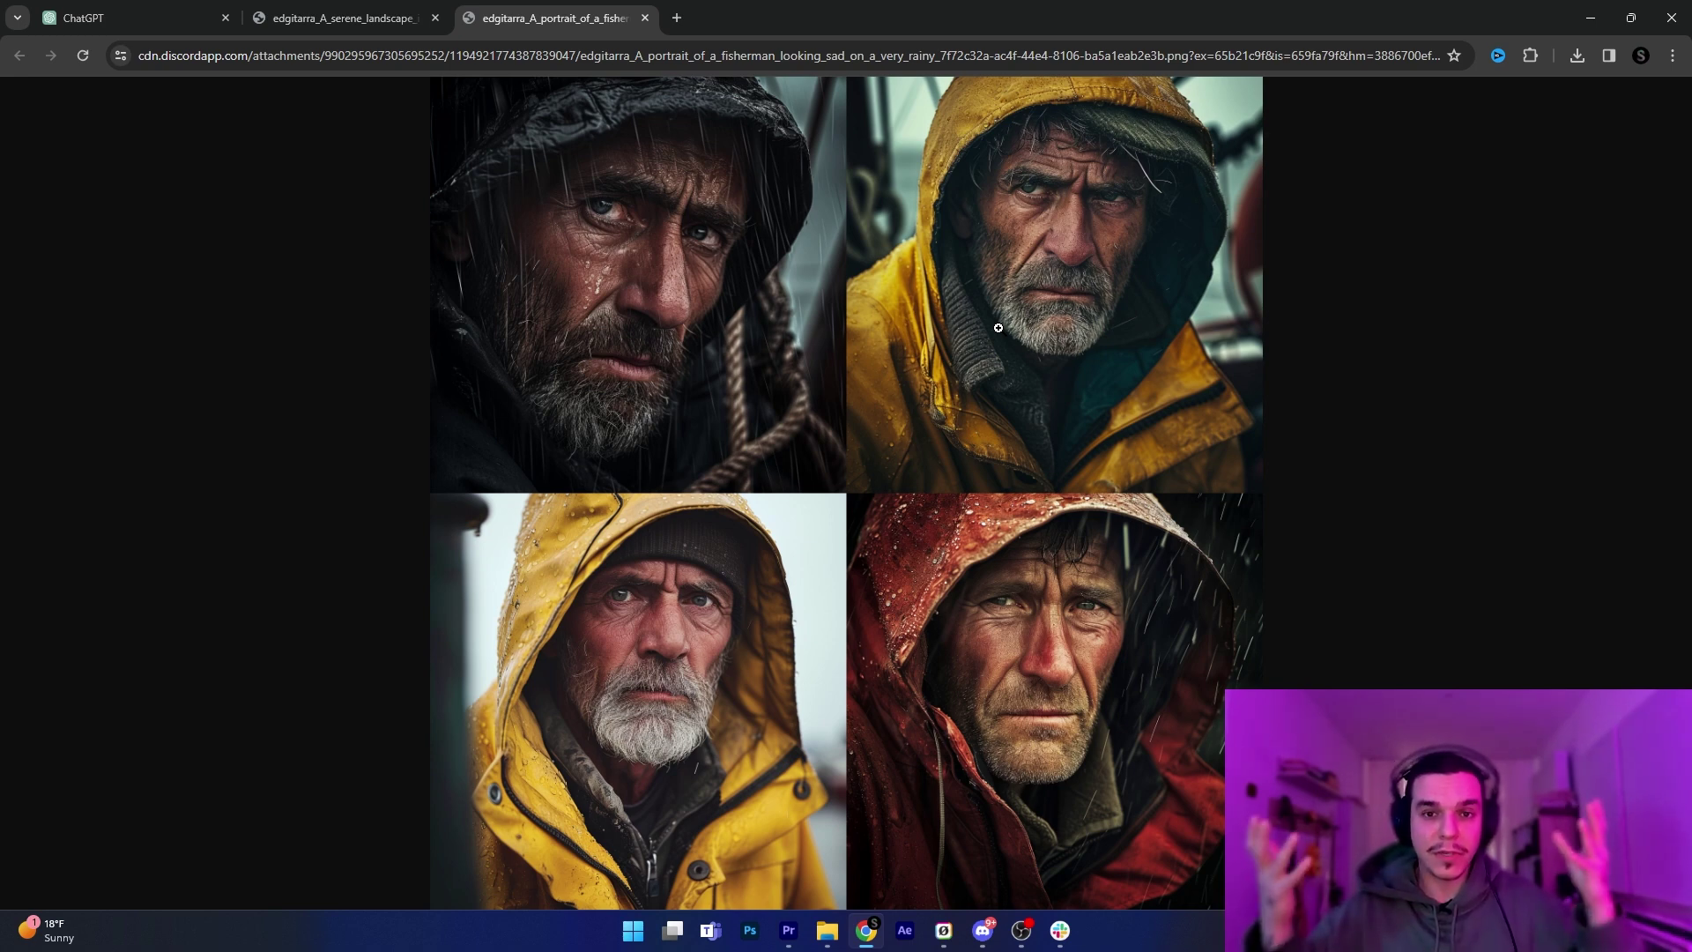
click(1062, 287)
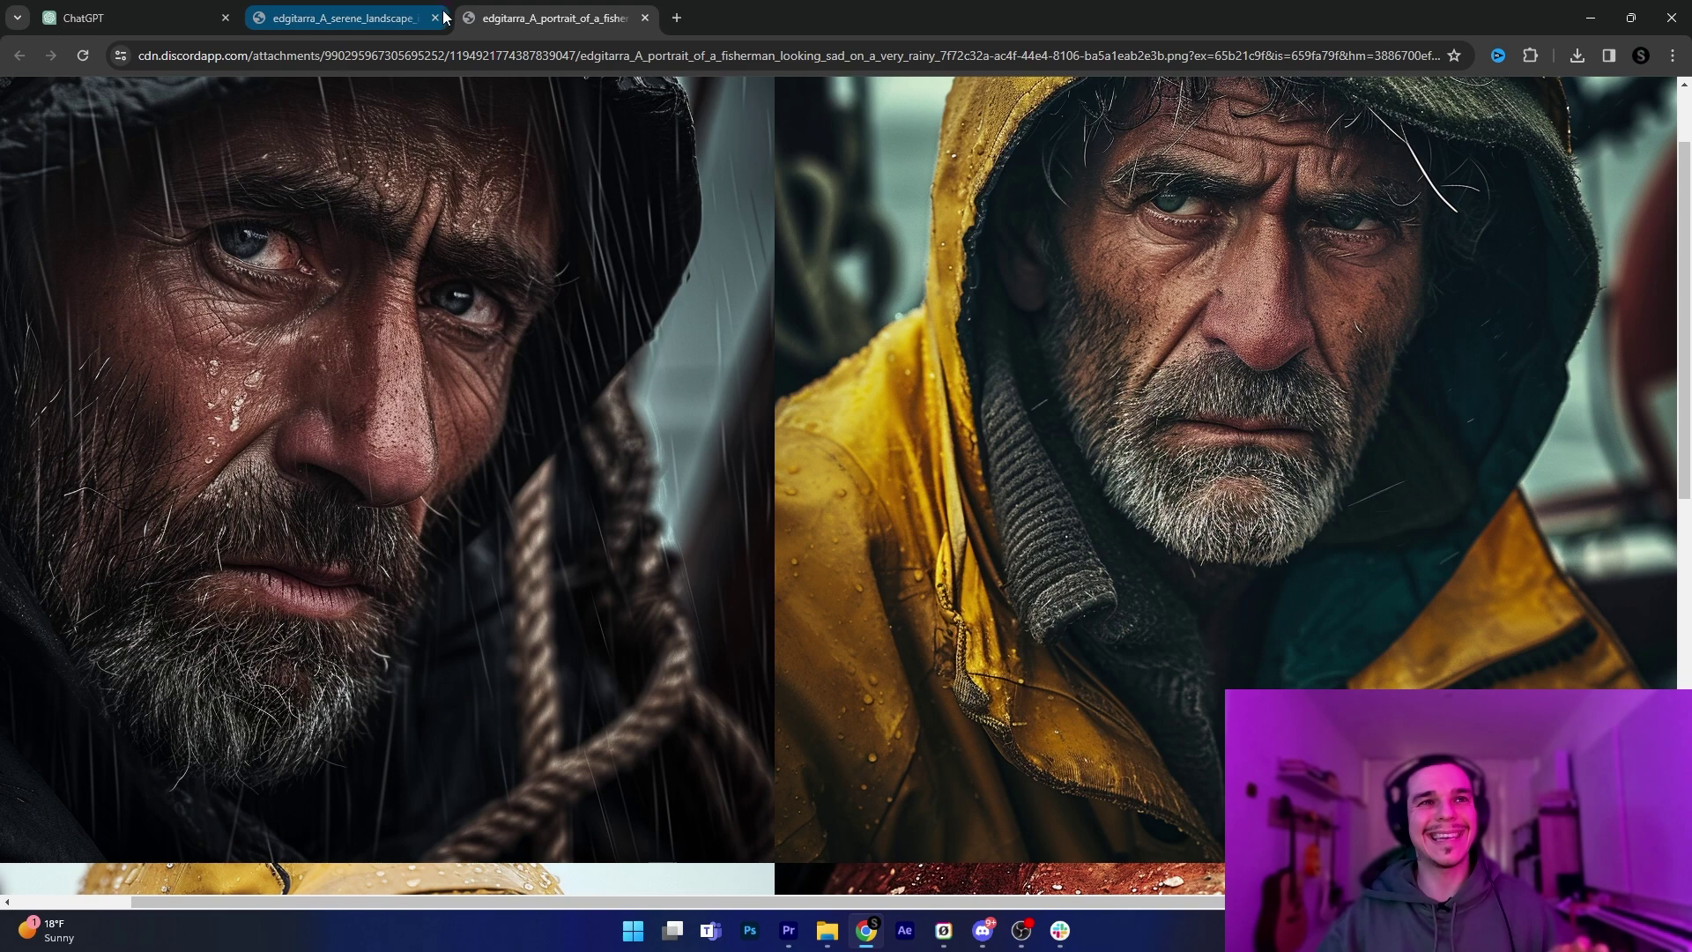
click(435, 17)
After closing the fisherman tab, have ChatGPT generate 'the Taj Mahal on a stormy day' and view it full screen.
click(435, 18)
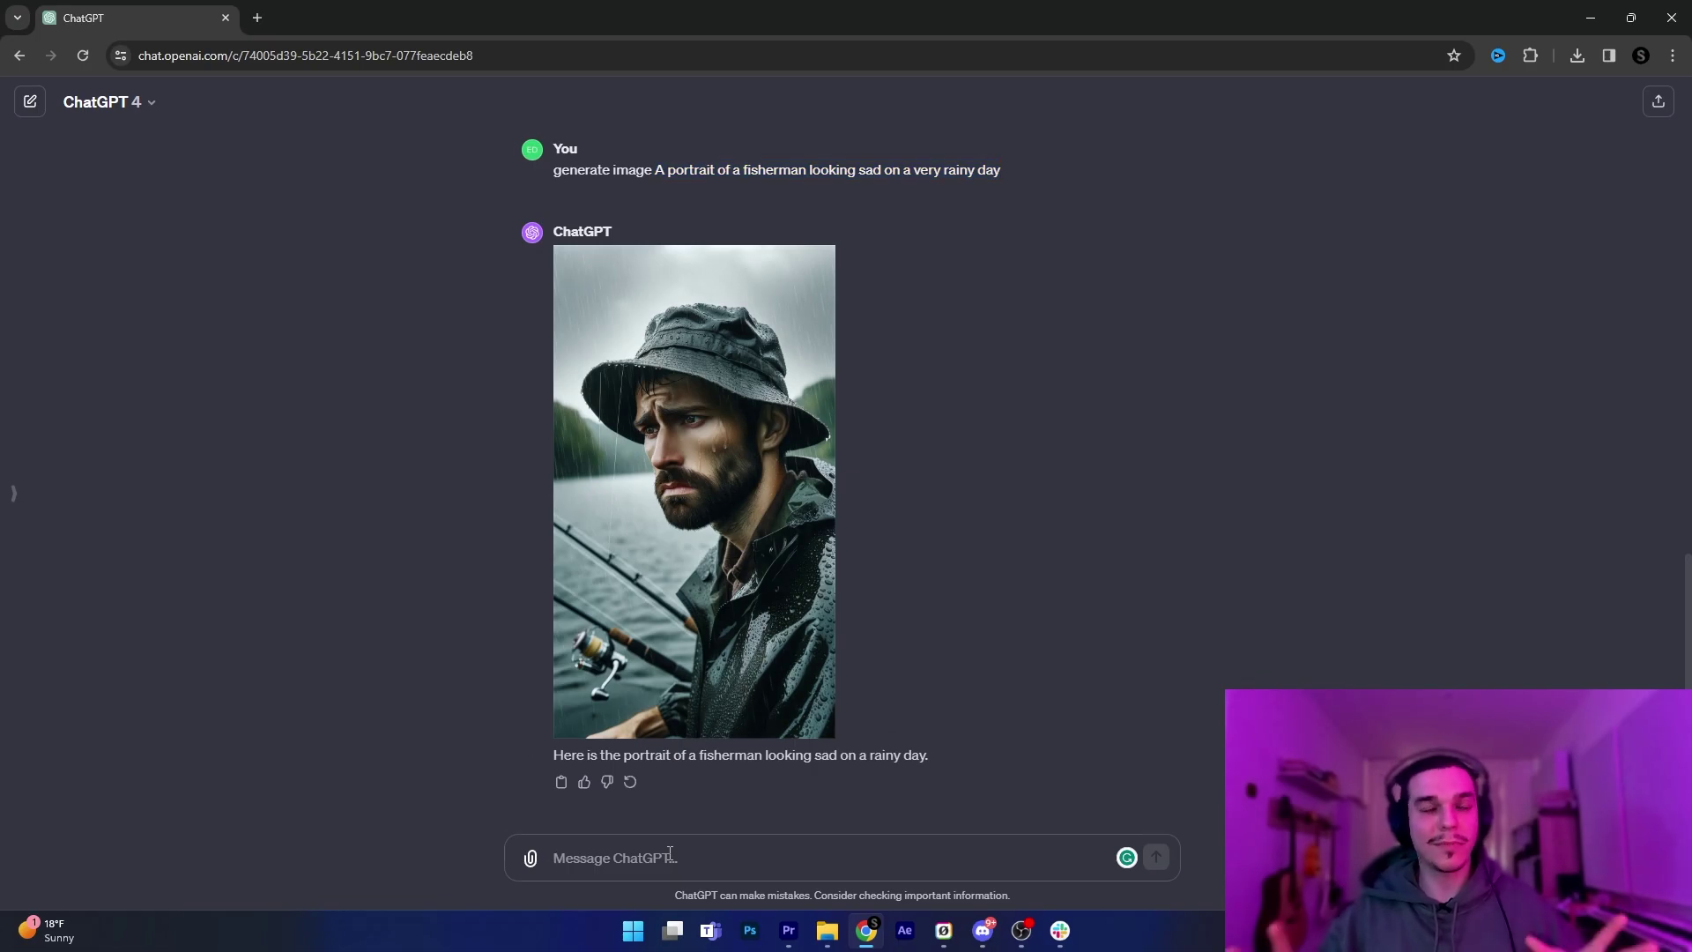
text(generate image)
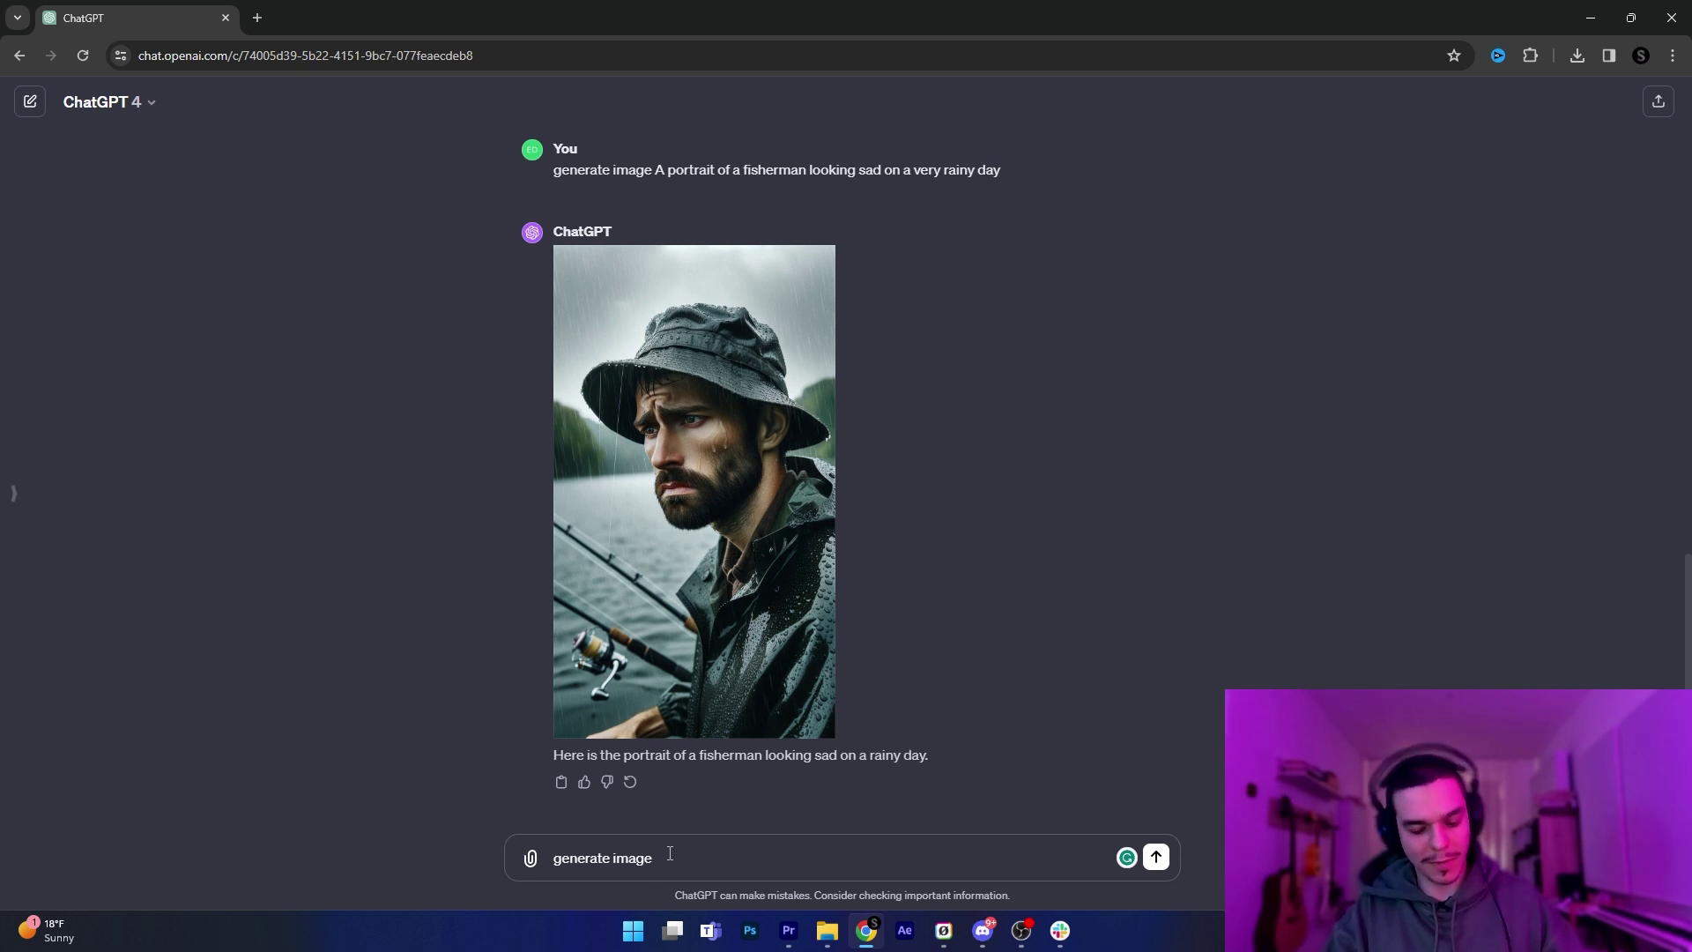
text(the Taj Mahal on a stormy day)
key(Return)
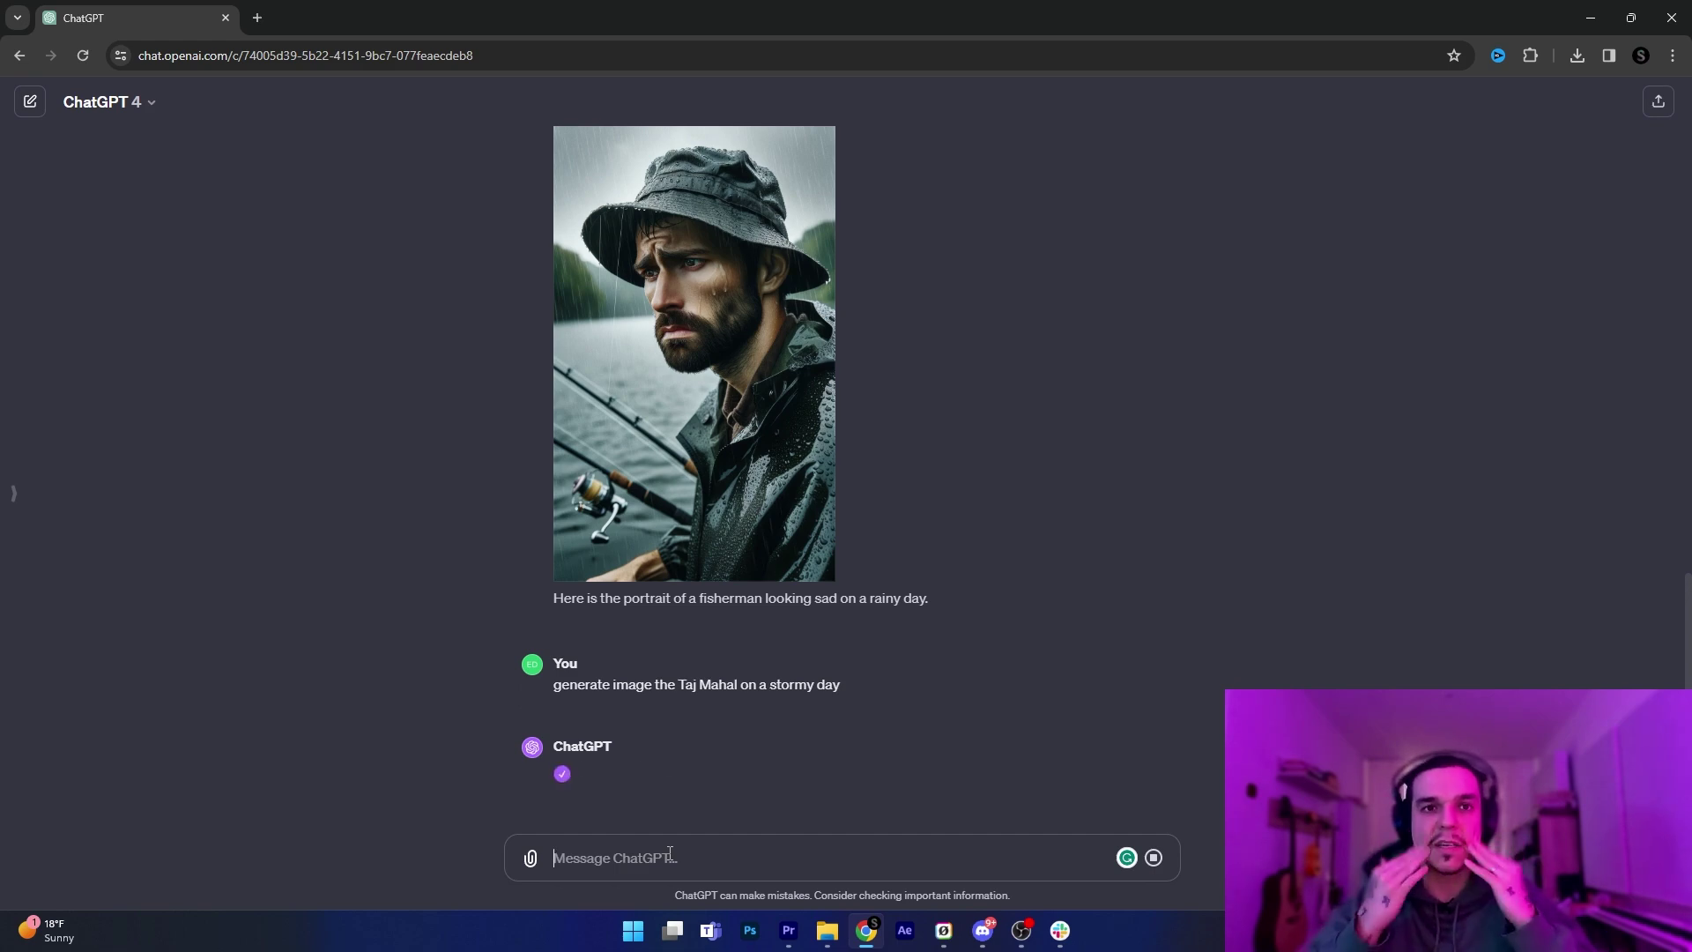
click(921, 614)
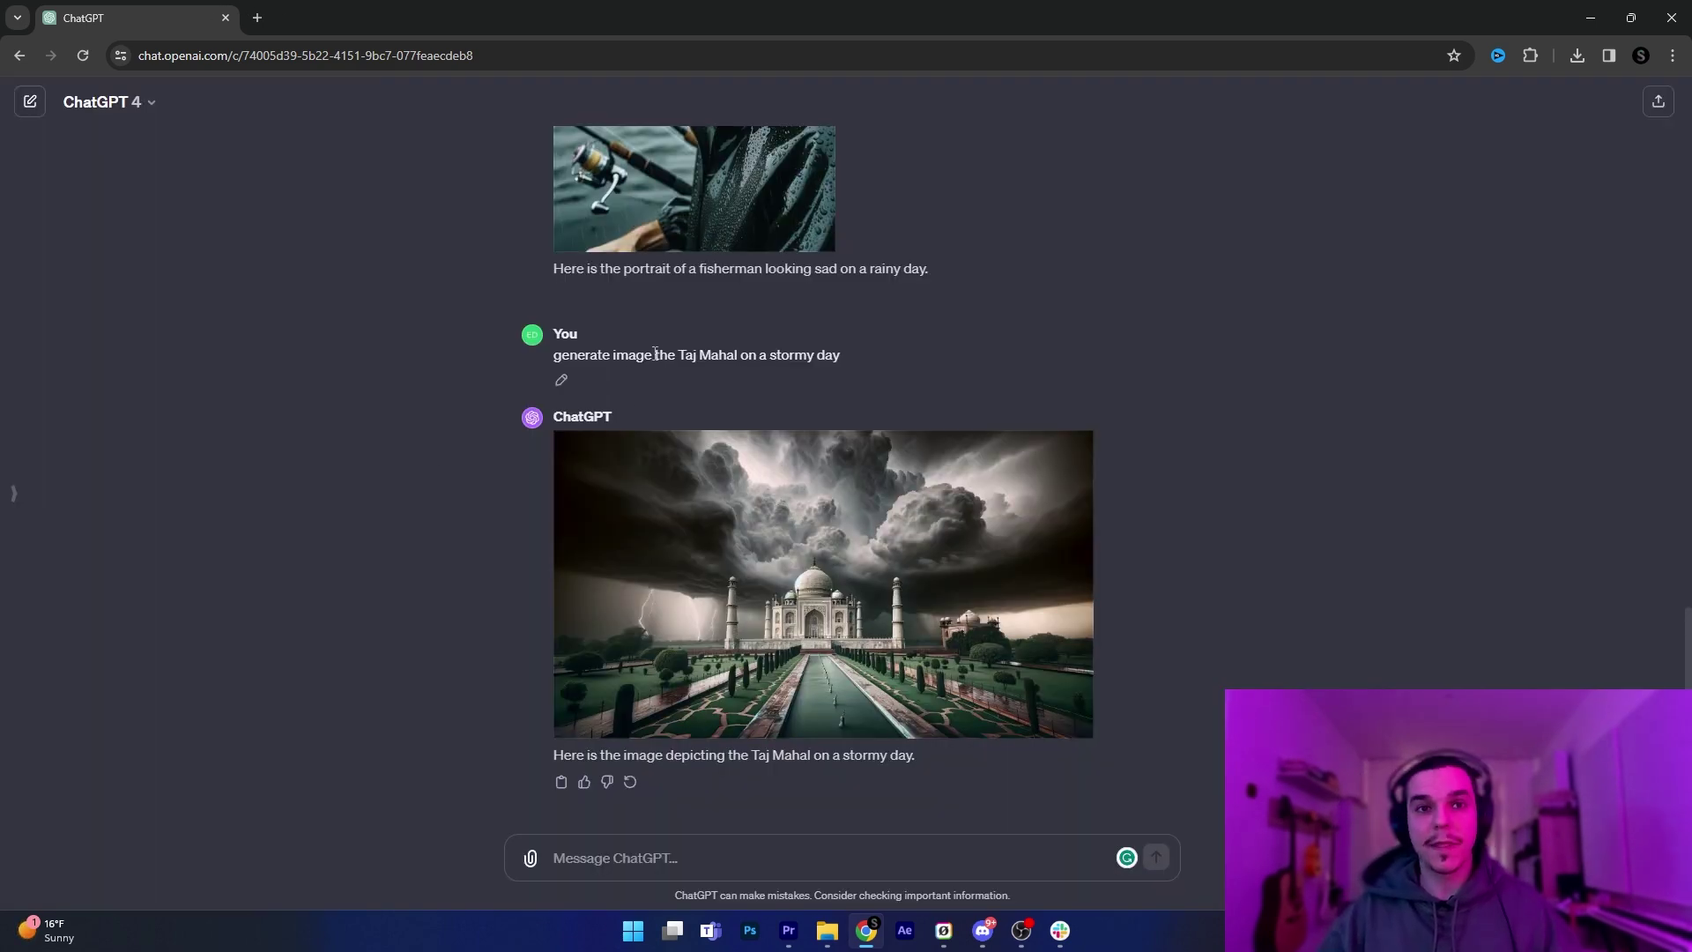
Copy the Taj Mahal prompt into Midjourney's /imagine, then enlarge the grid and open it in the browser.
drag(655, 354, 961, 364)
key(ctrl+c)
click(983, 930)
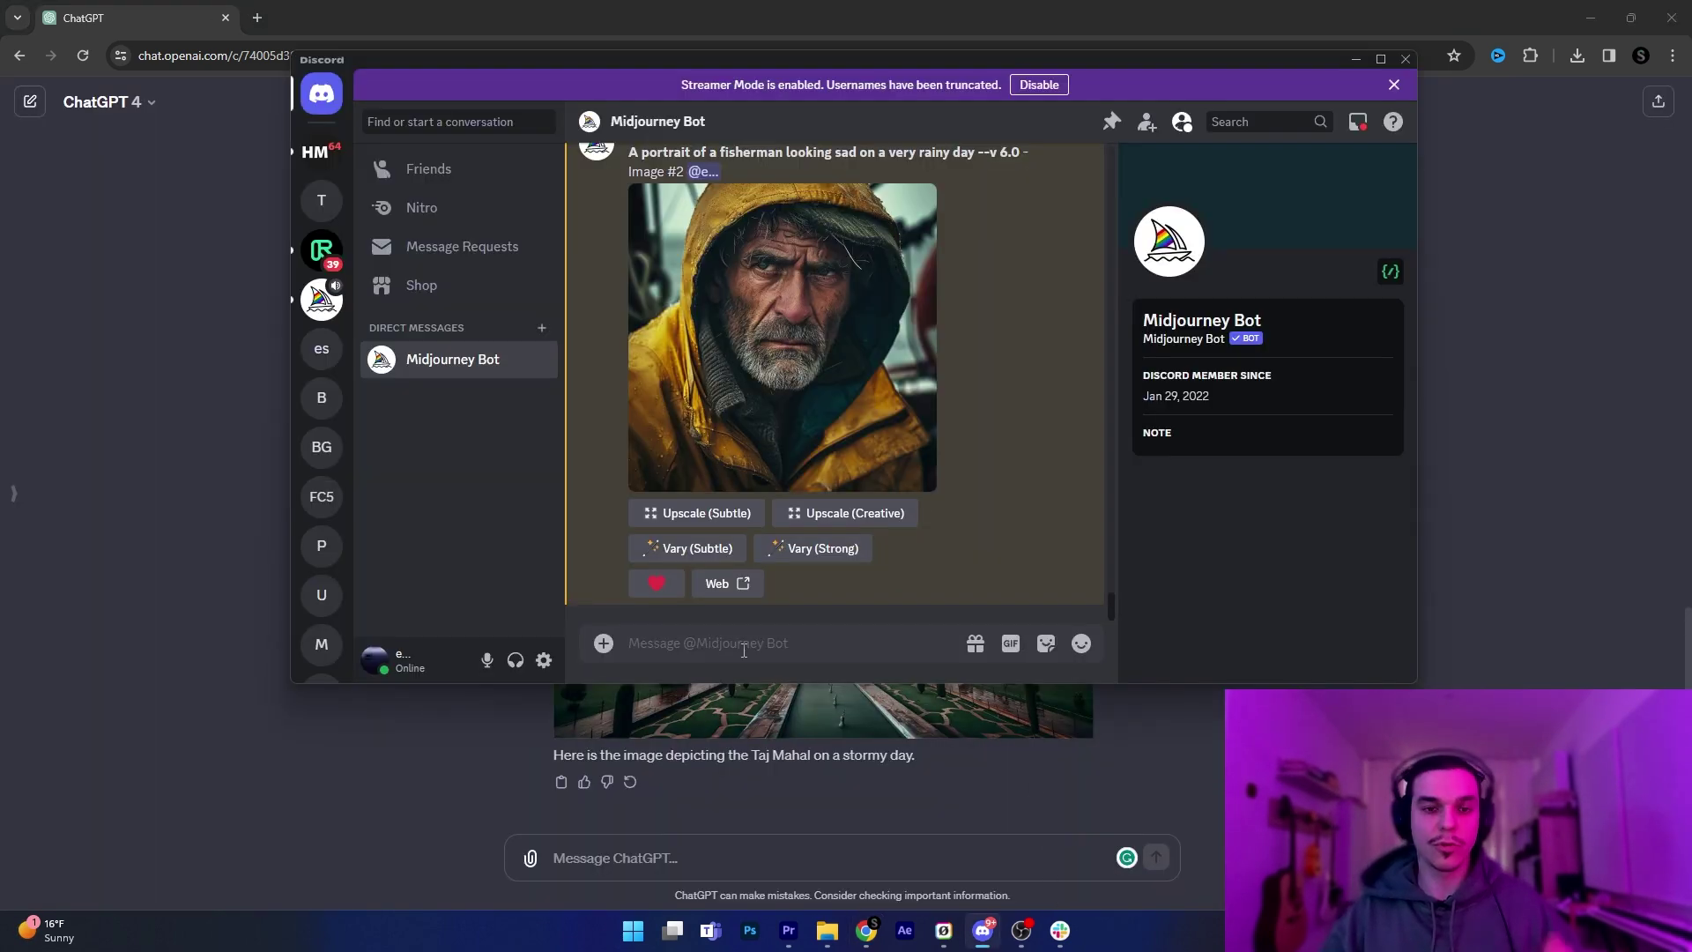
text(/imagine)
key(Tab)
key(ctrl+v)
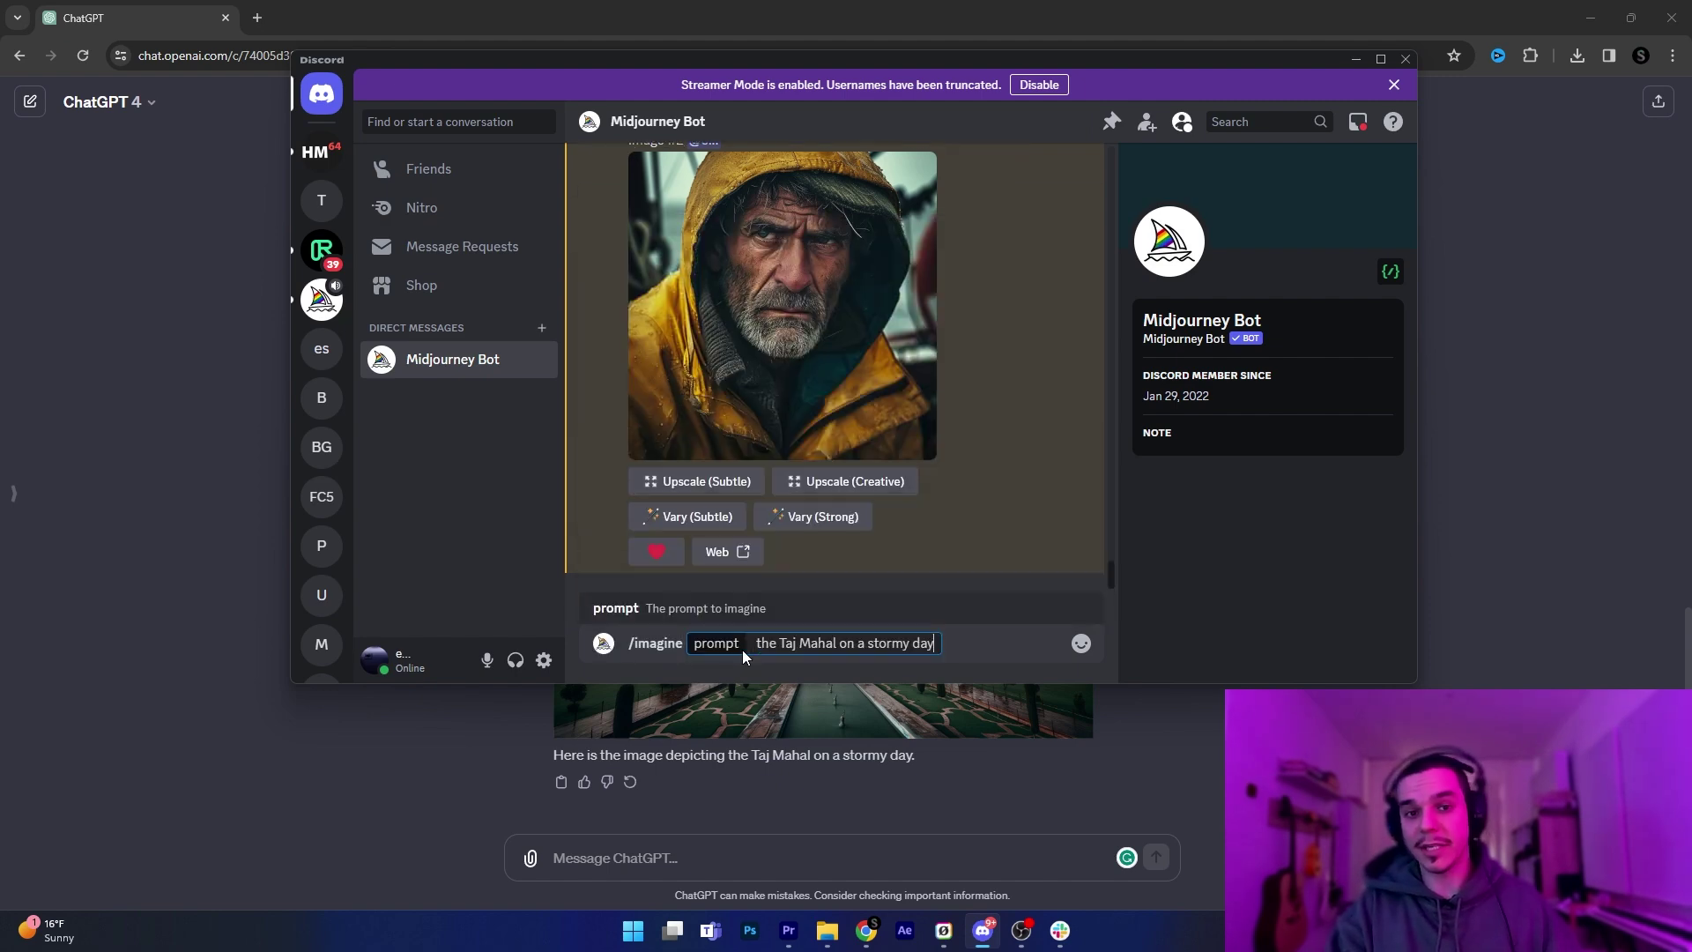
key(Return)
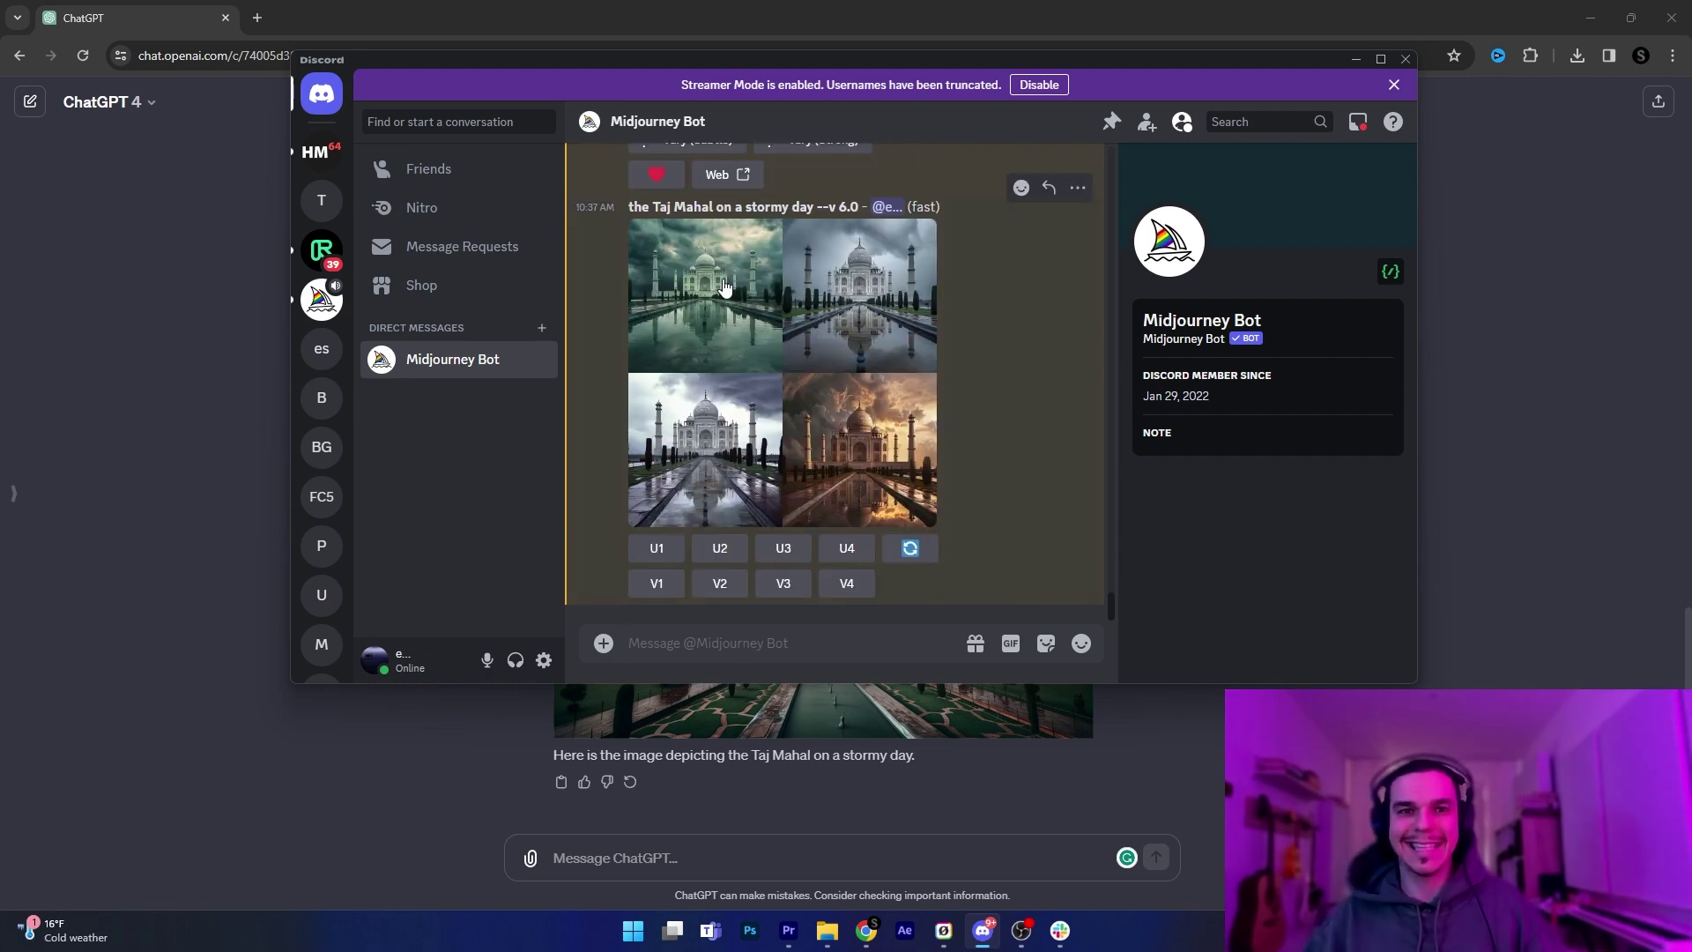
click(720, 300)
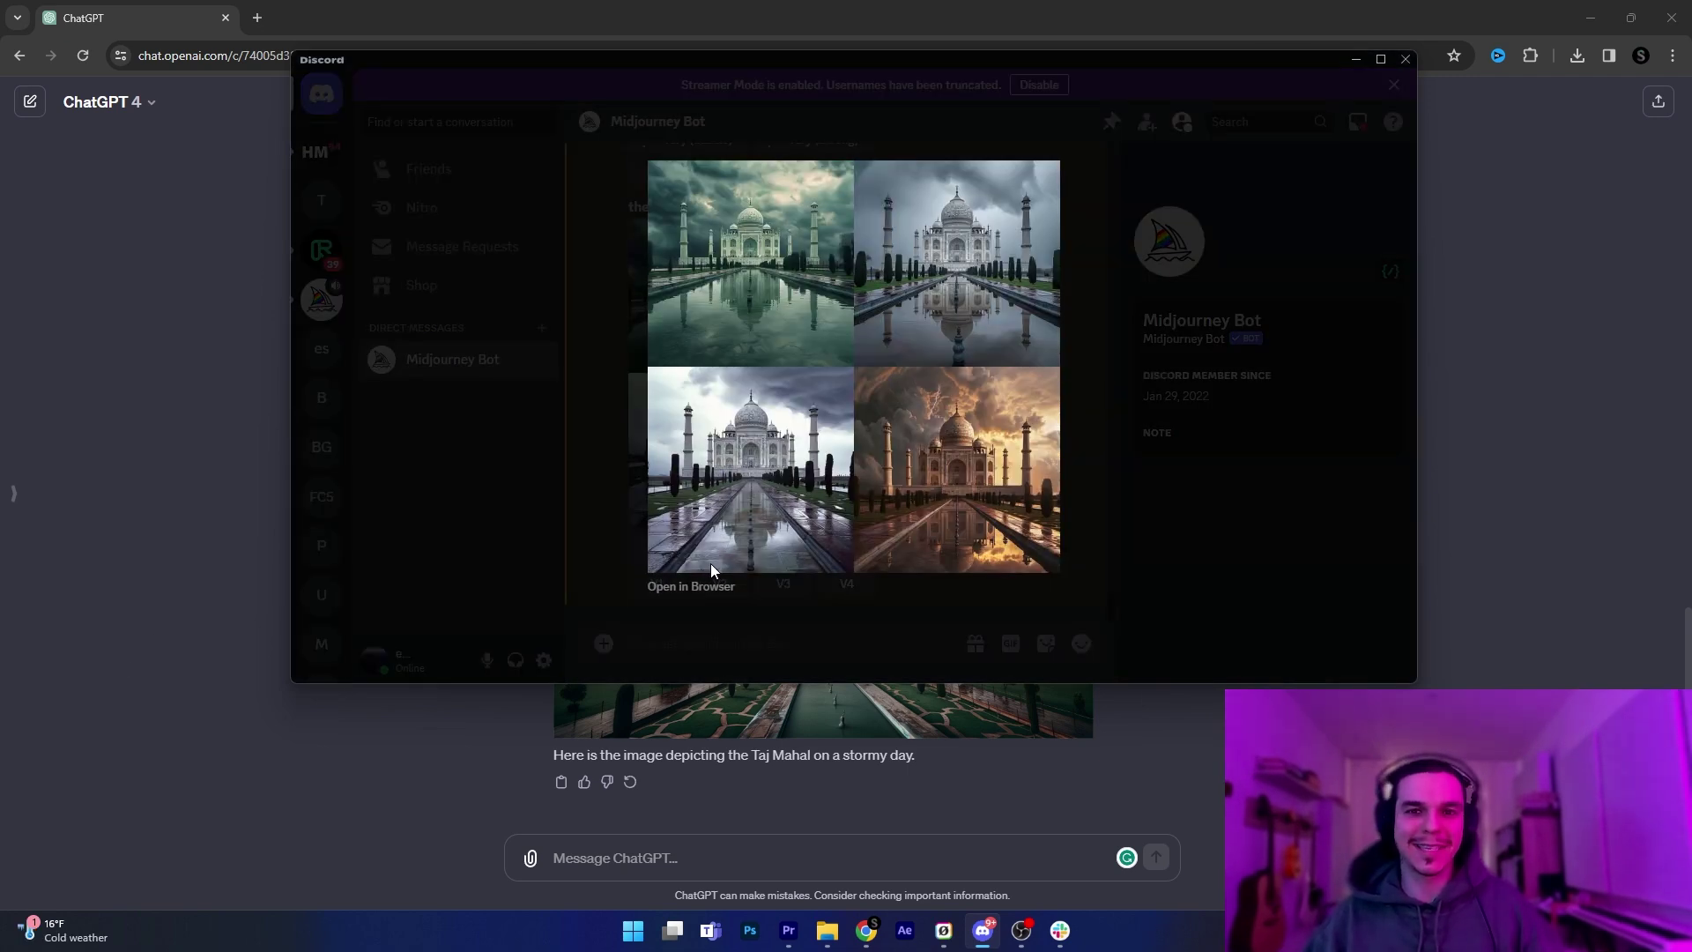
click(667, 587)
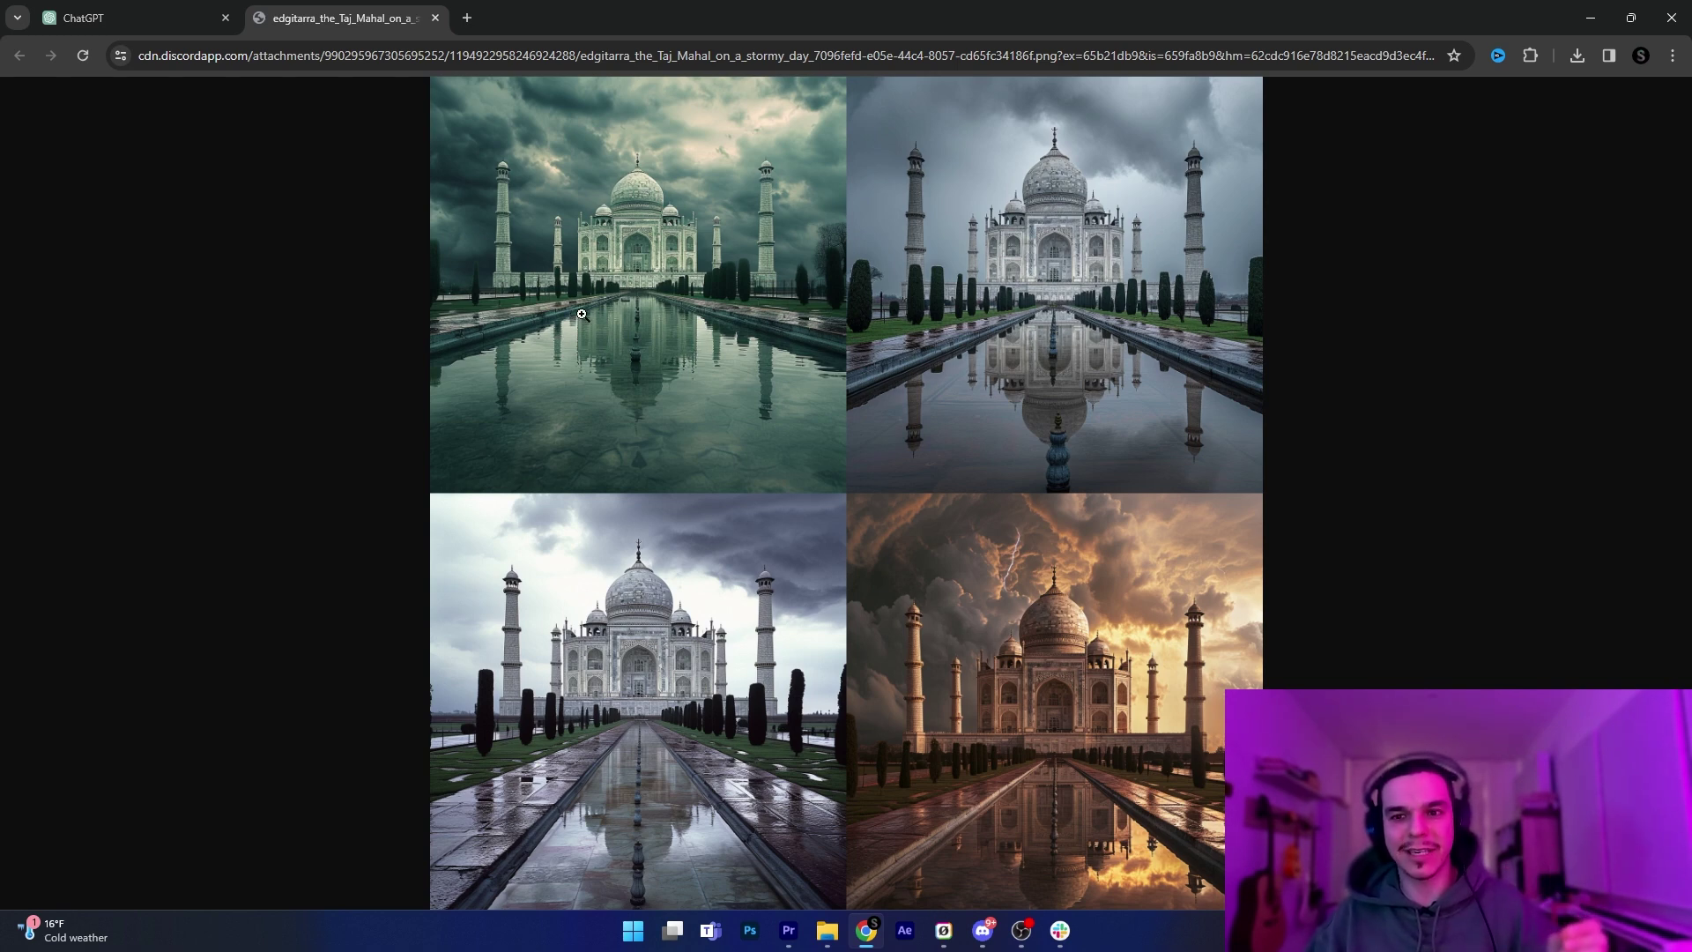
Zoom the Taj Mahal grid to full size, scroll through it, and fit it back to the window.
click(582, 309)
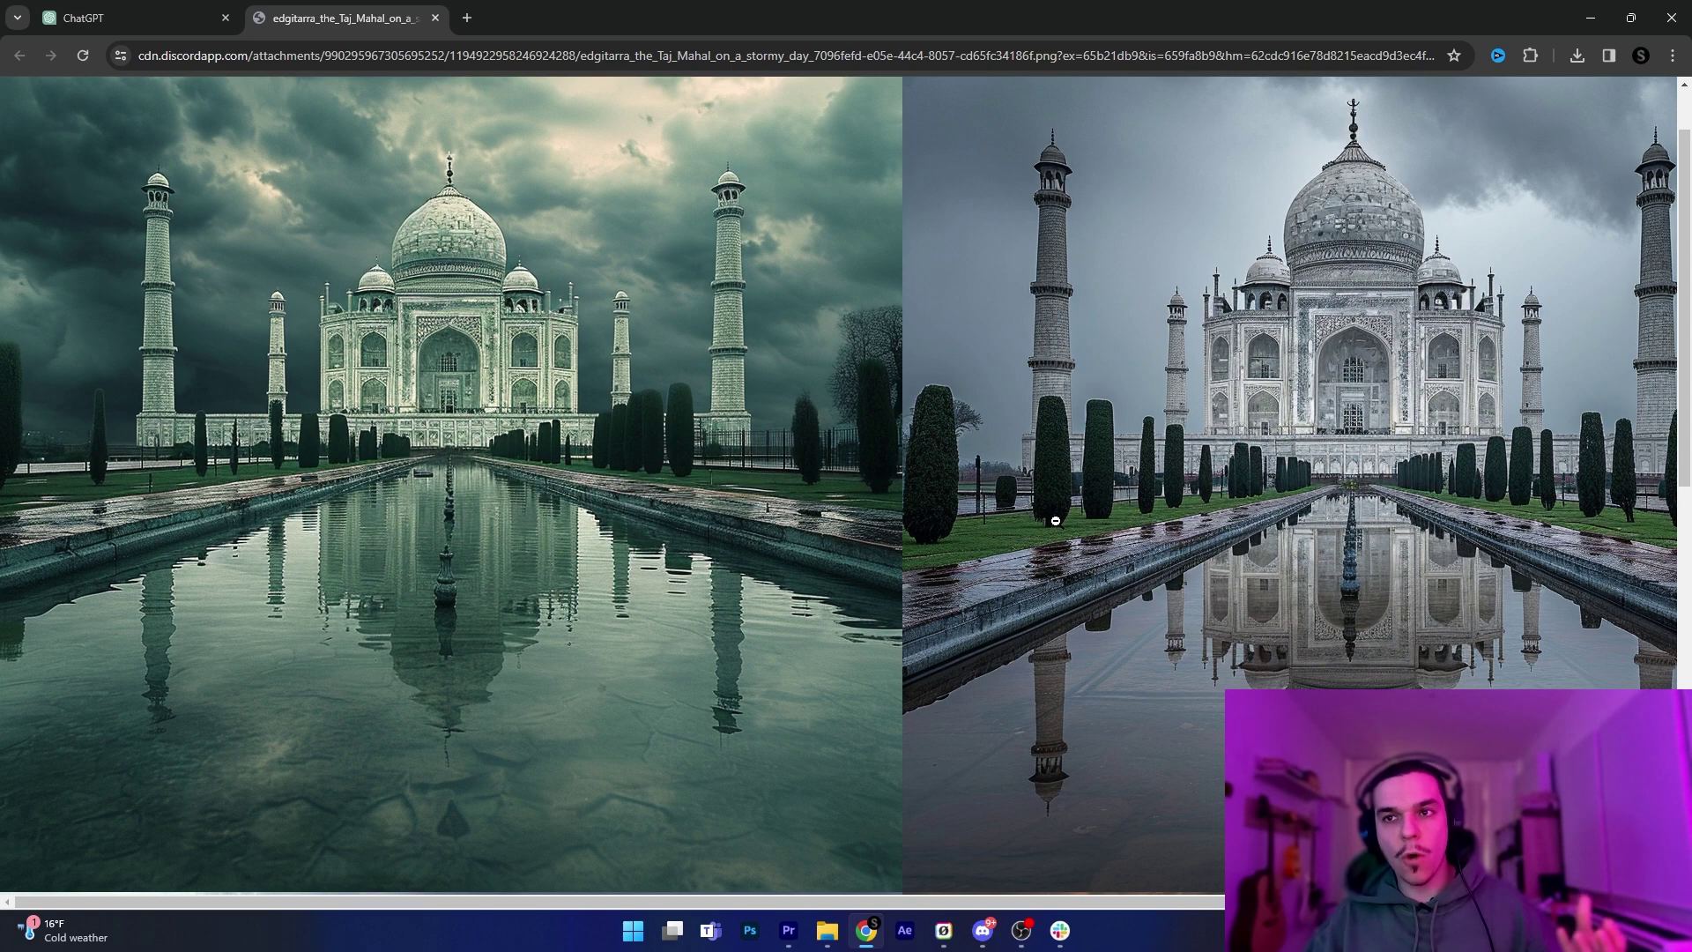
scroll(836, 623, down, 8)
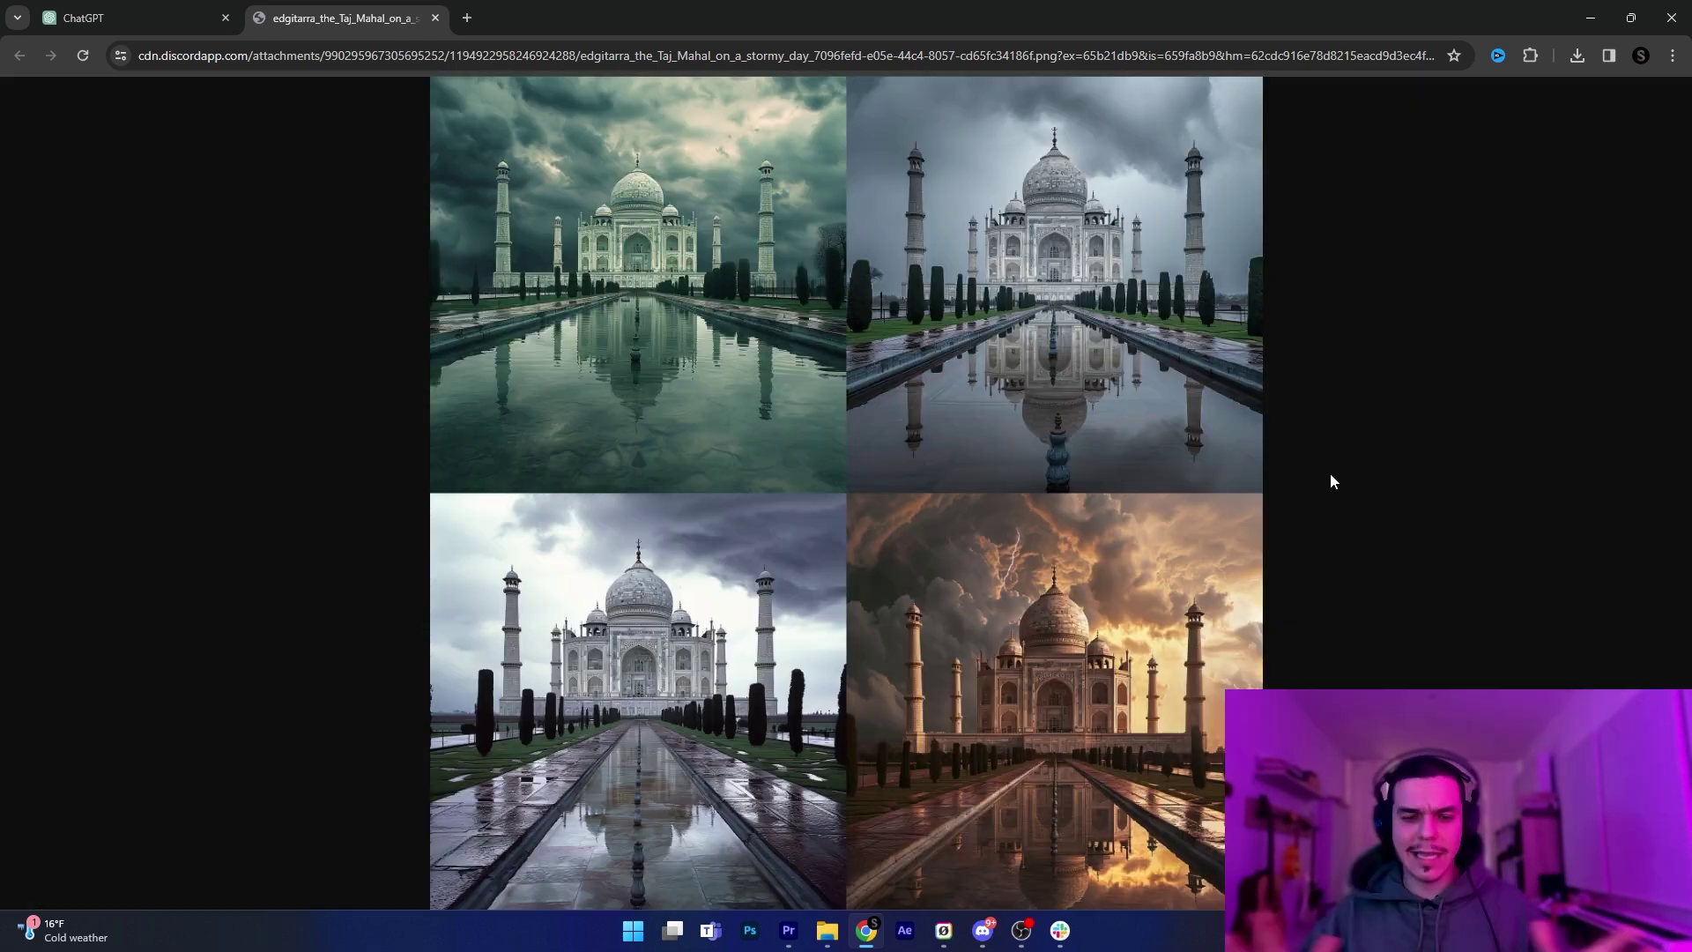
click(1330, 480)
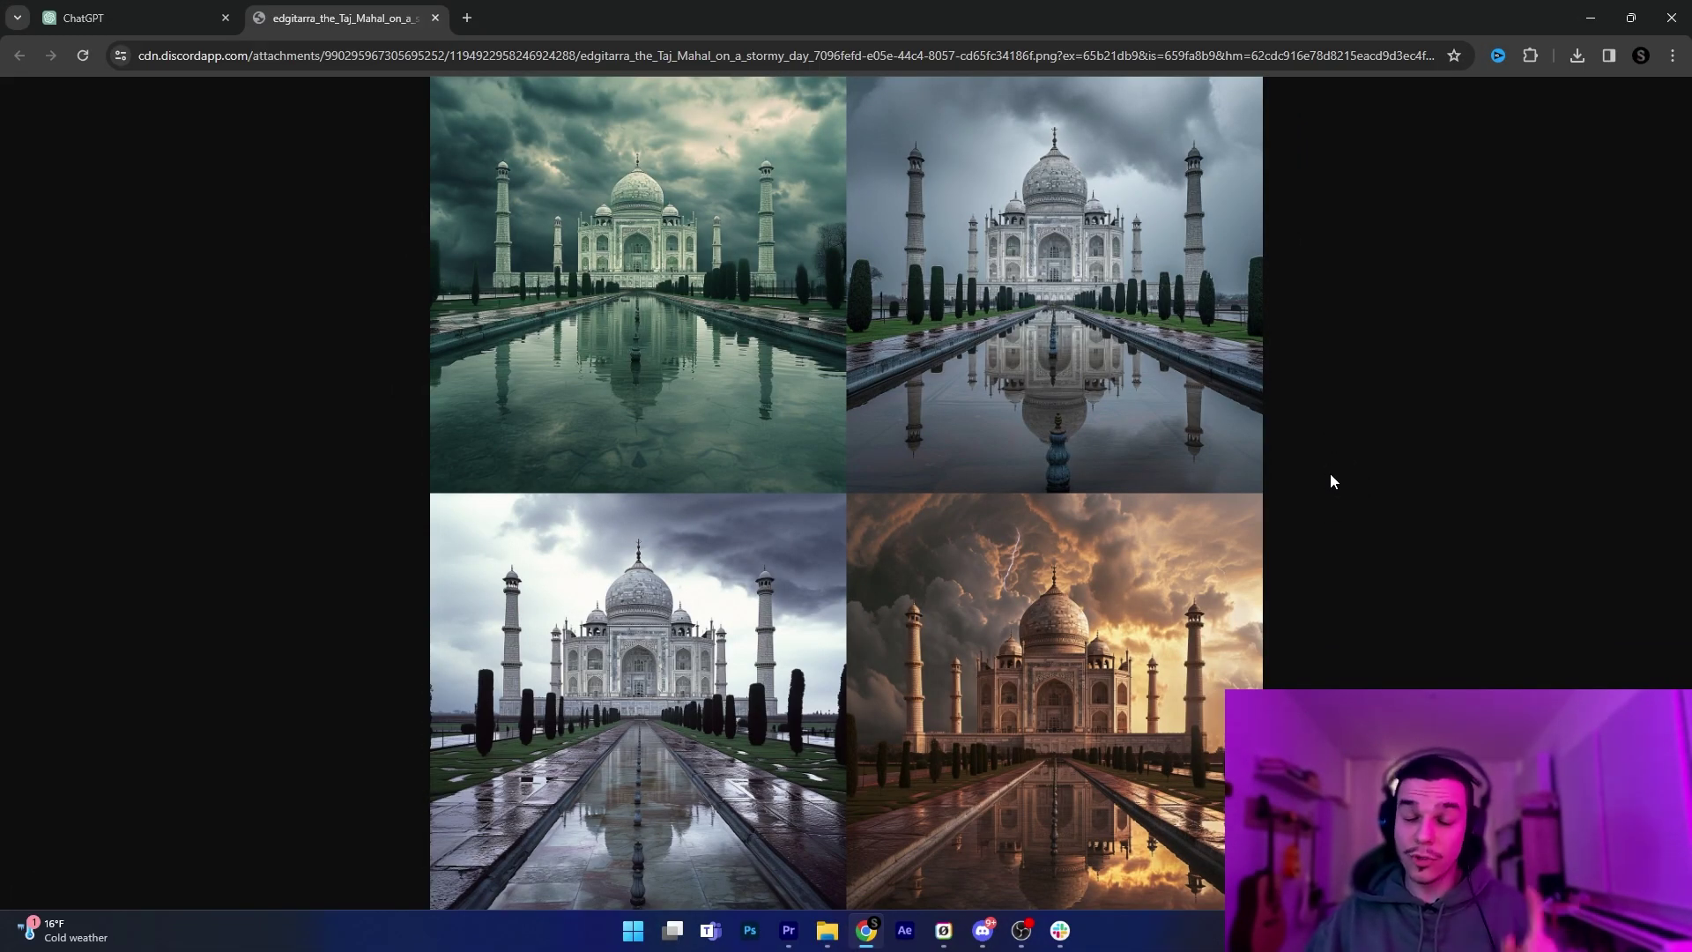
Ask ChatGPT to generate an image of 'Mona Lisa wearing a birthday hat'.
click(435, 18)
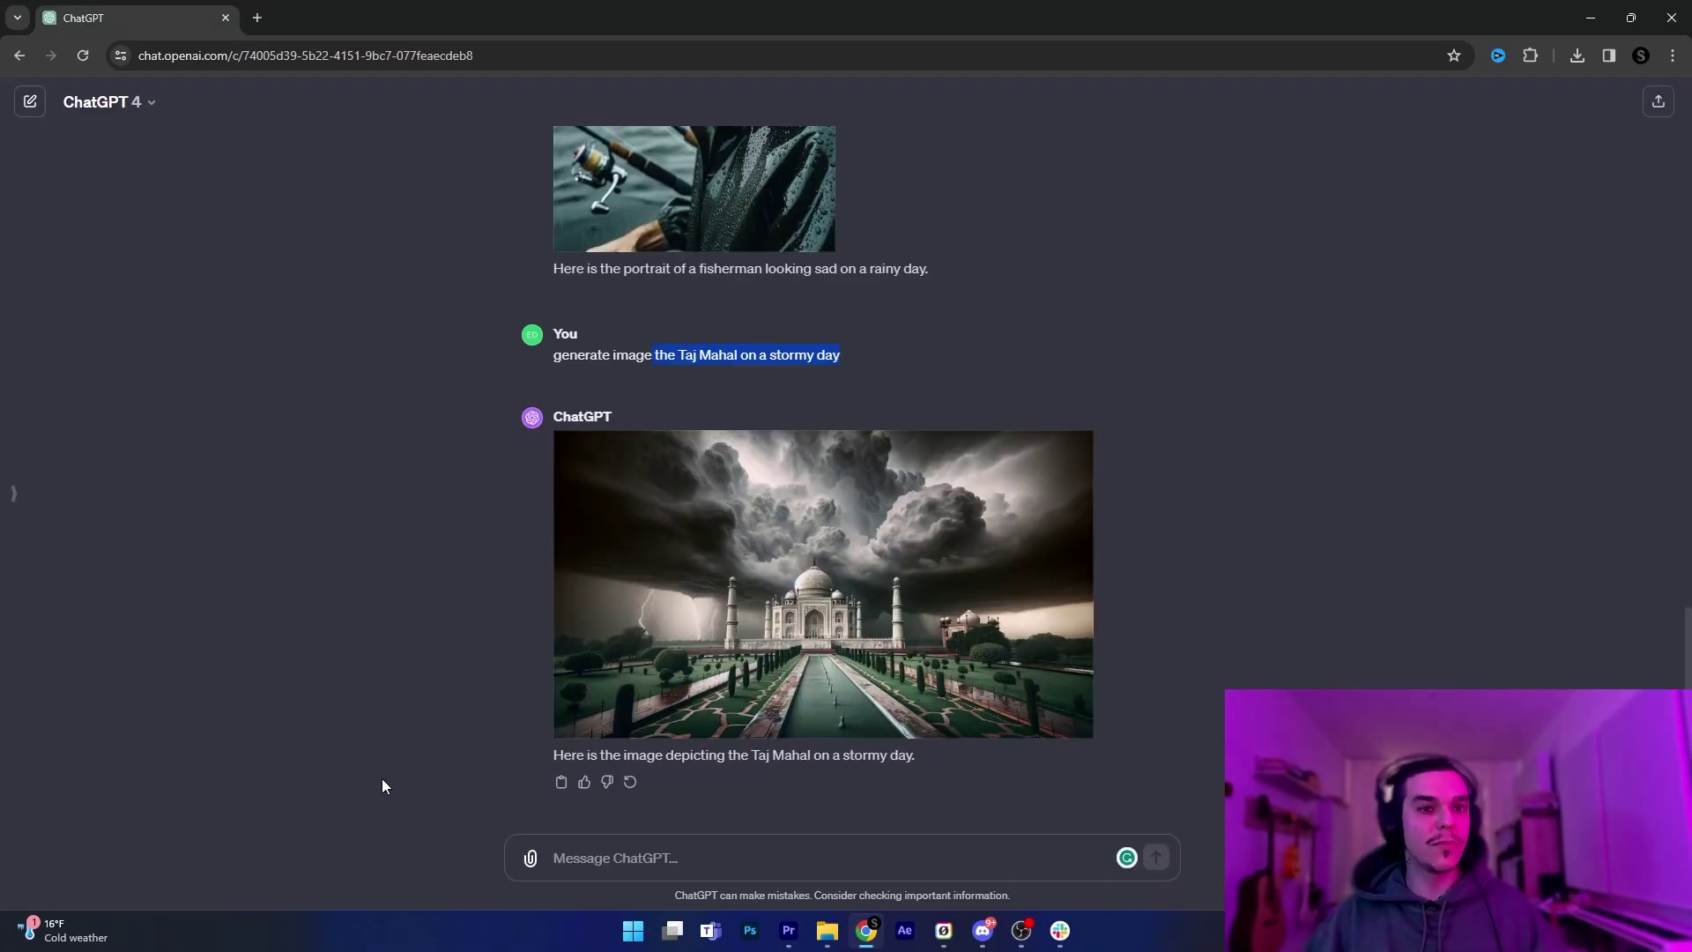
click(598, 855)
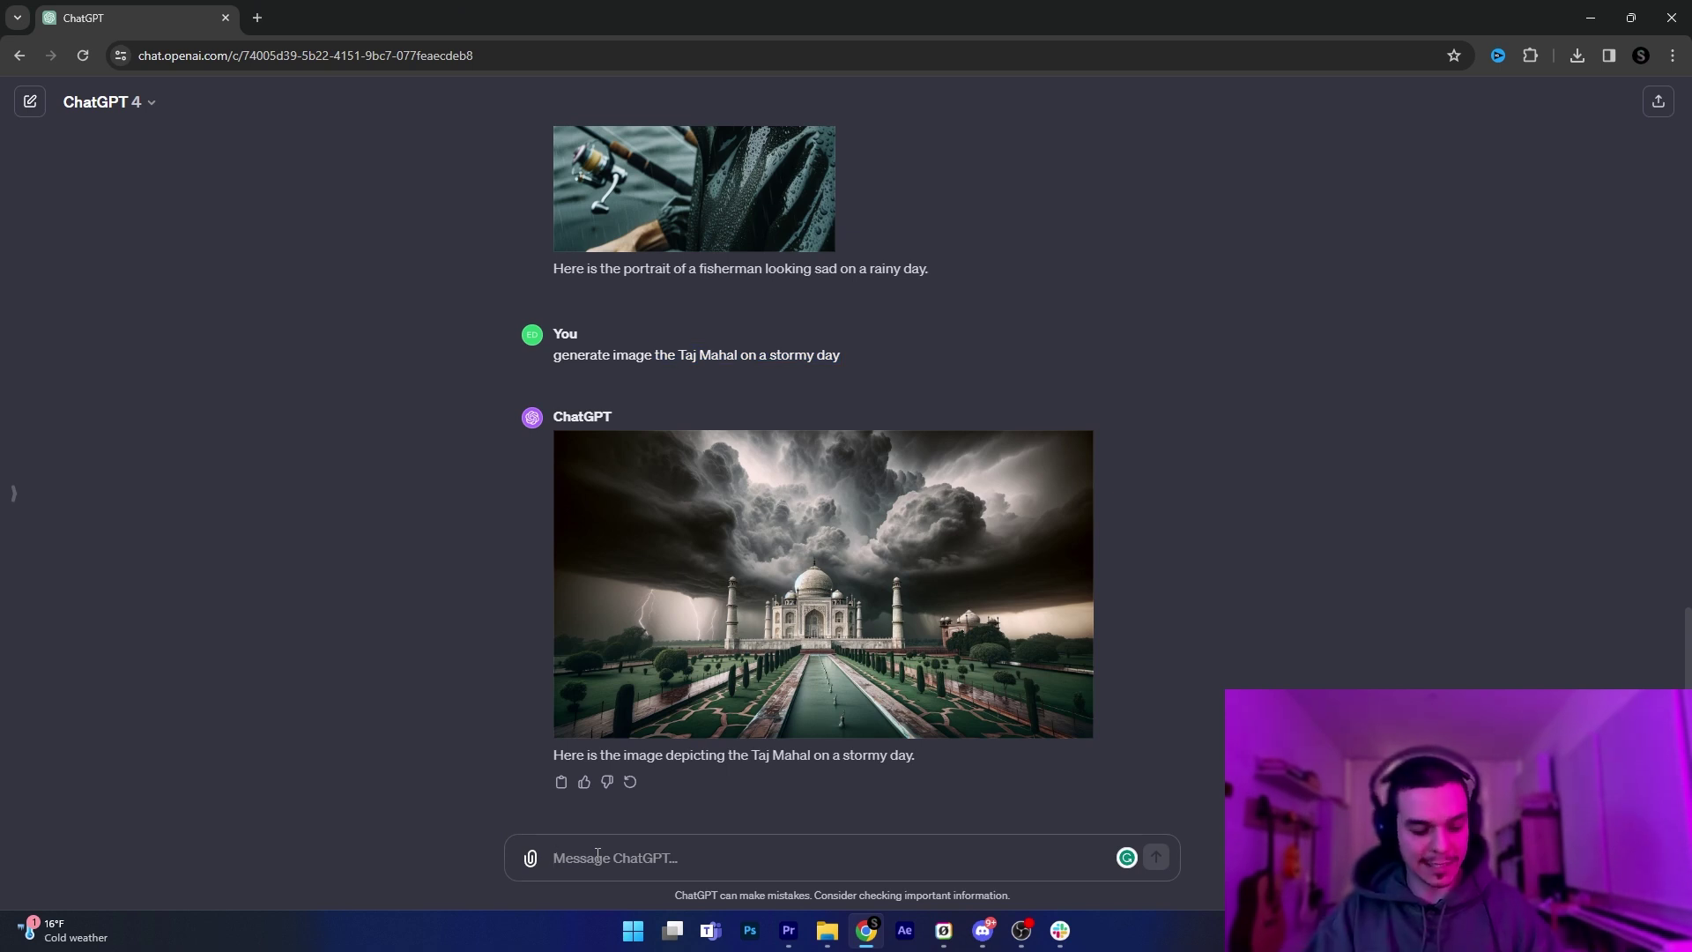
text(generate image)
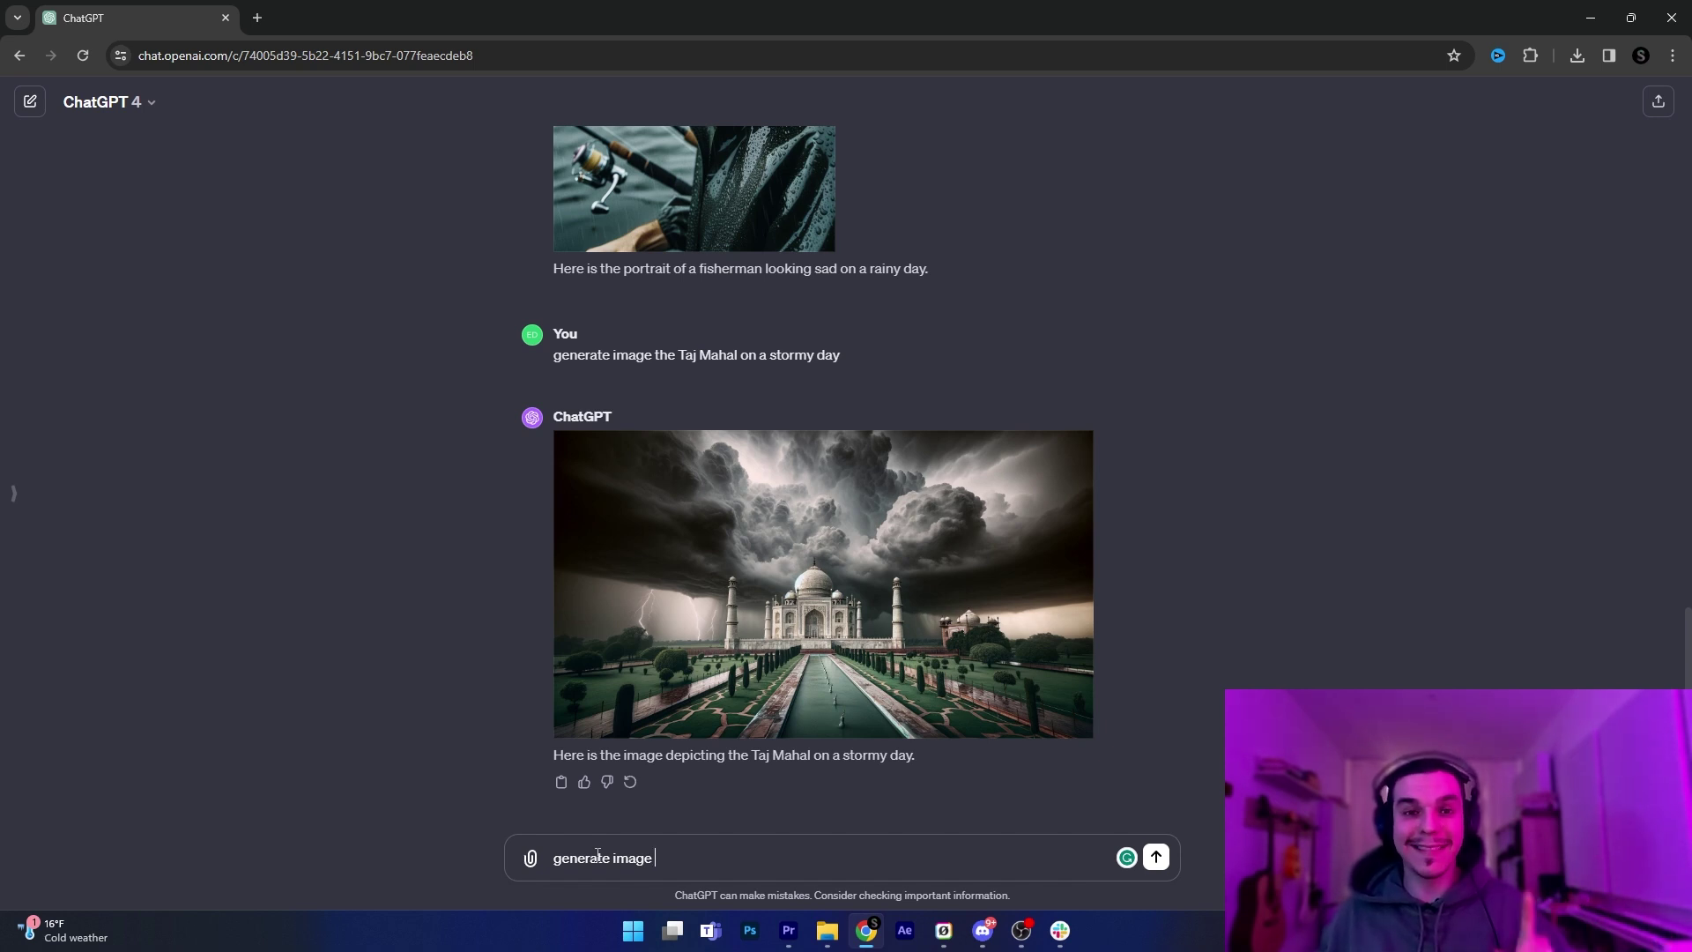
text(Mona Lisa wearing a birthday hat)
key(Return)
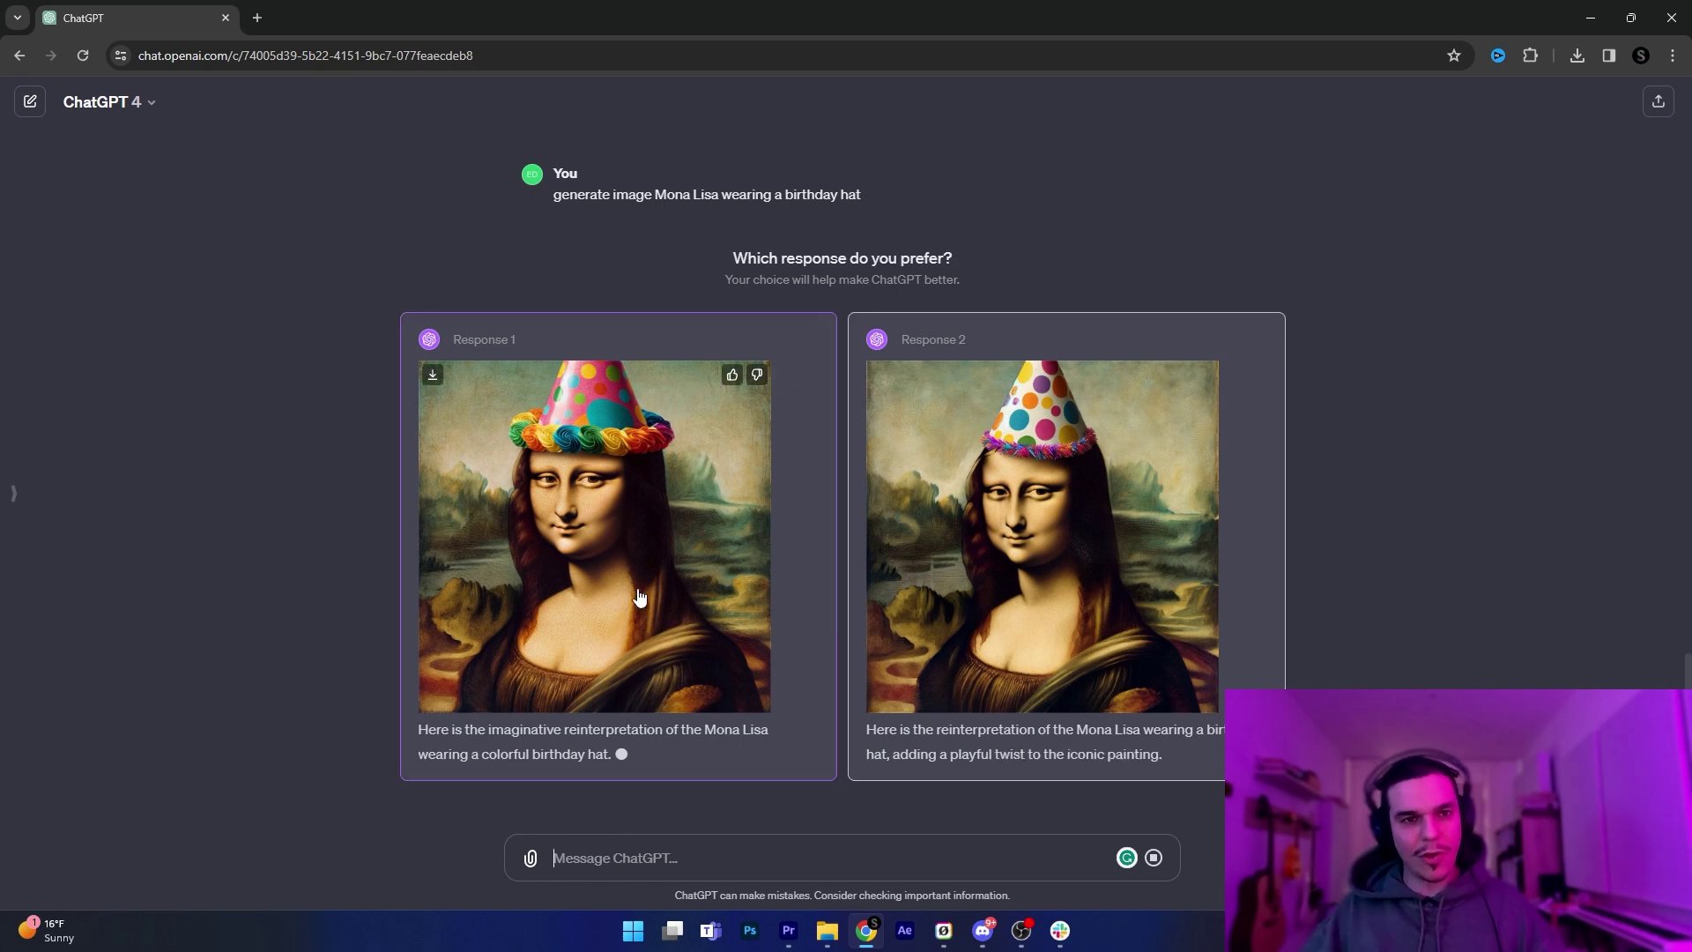
Keep Response 1 and view its birthday-hat Mona Lisa full screen.
click(580, 492)
click(753, 504)
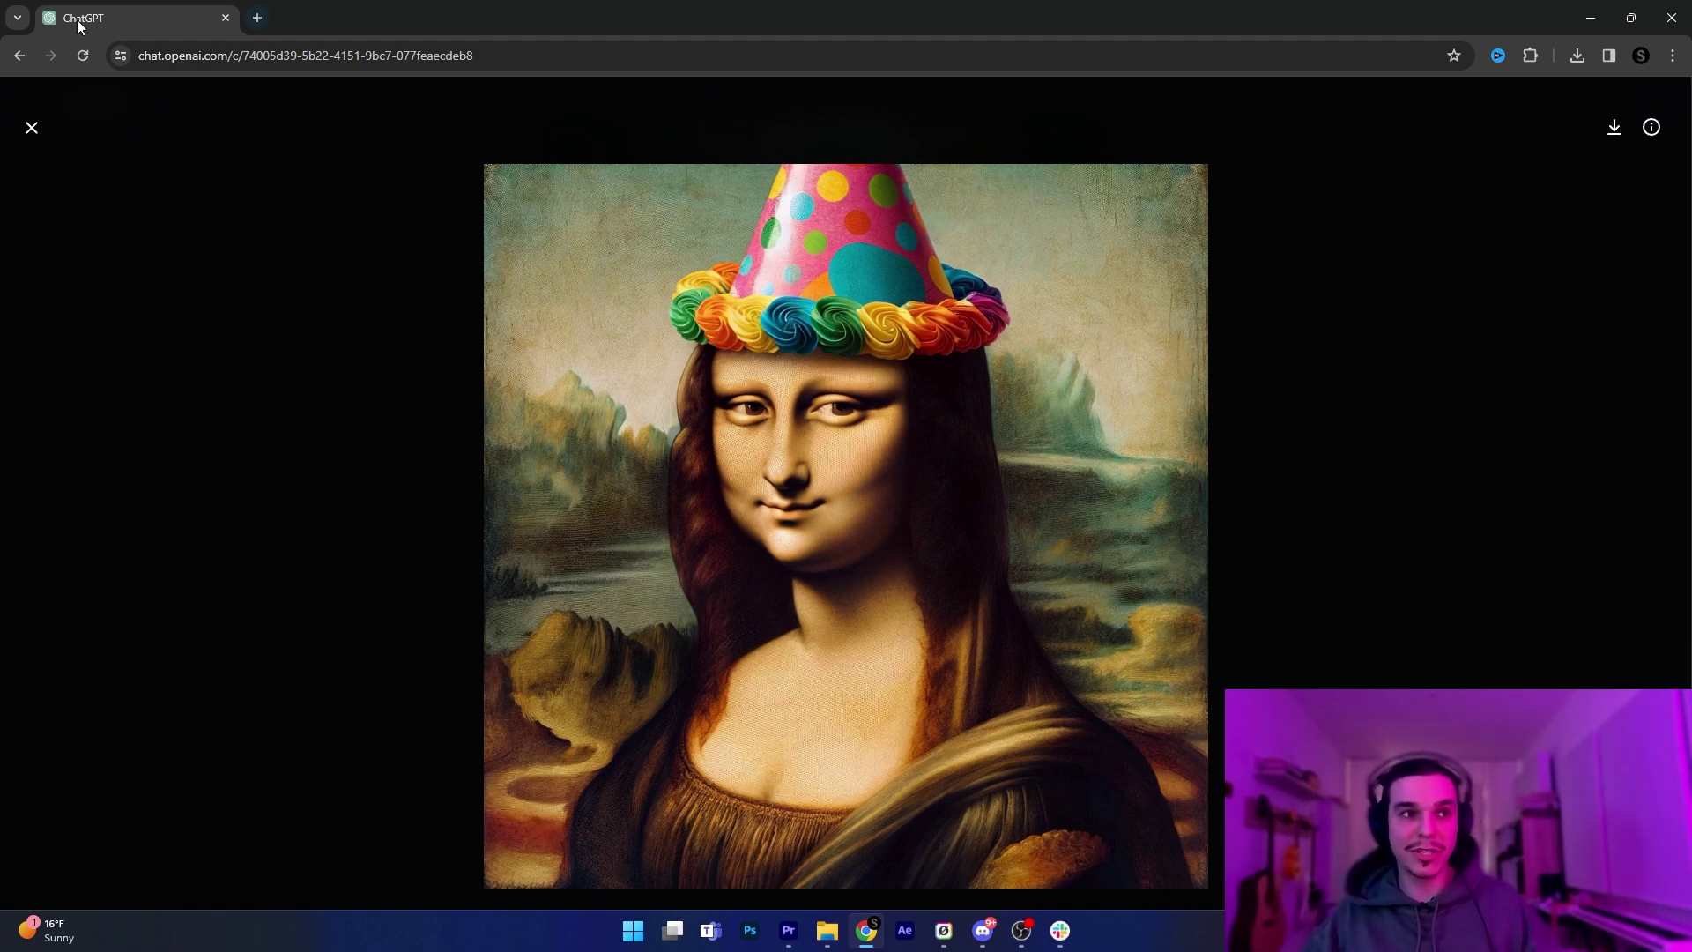
click(33, 128)
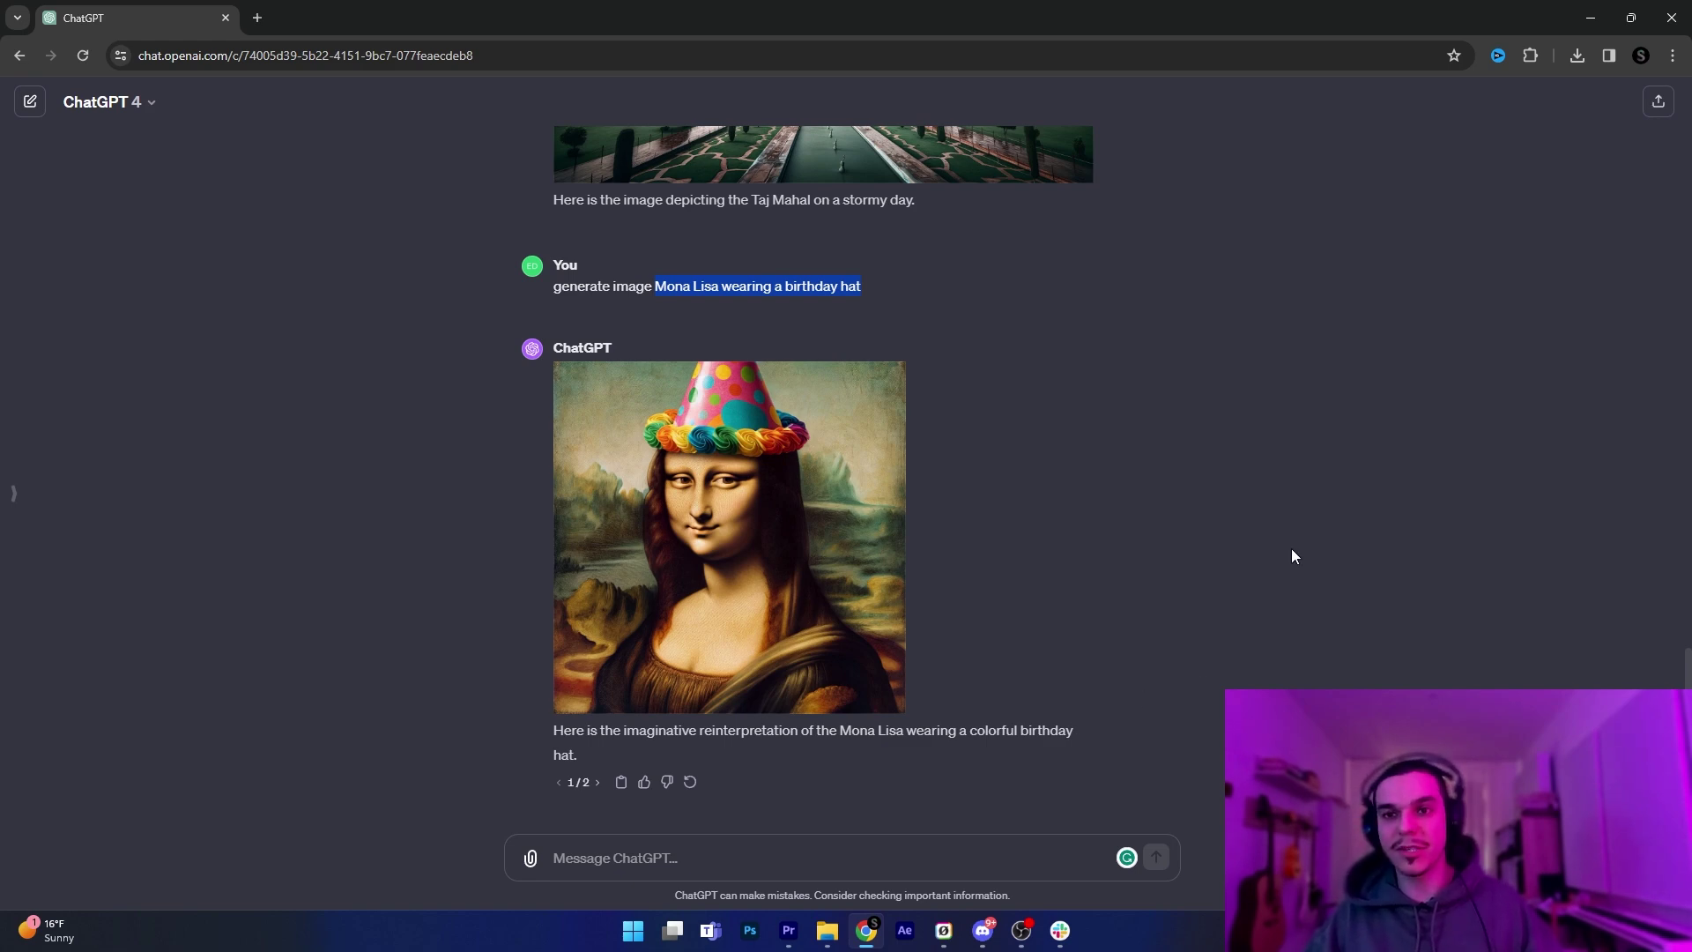
Run Midjourney /imagine with the pasted Mona Lisa birthday-hat prompt and open the grid in the browser.
key(alt+Tab)
text(/imag)
key(Tab)
text(Mona Lisa wearing a birthday hat)
key(Return)
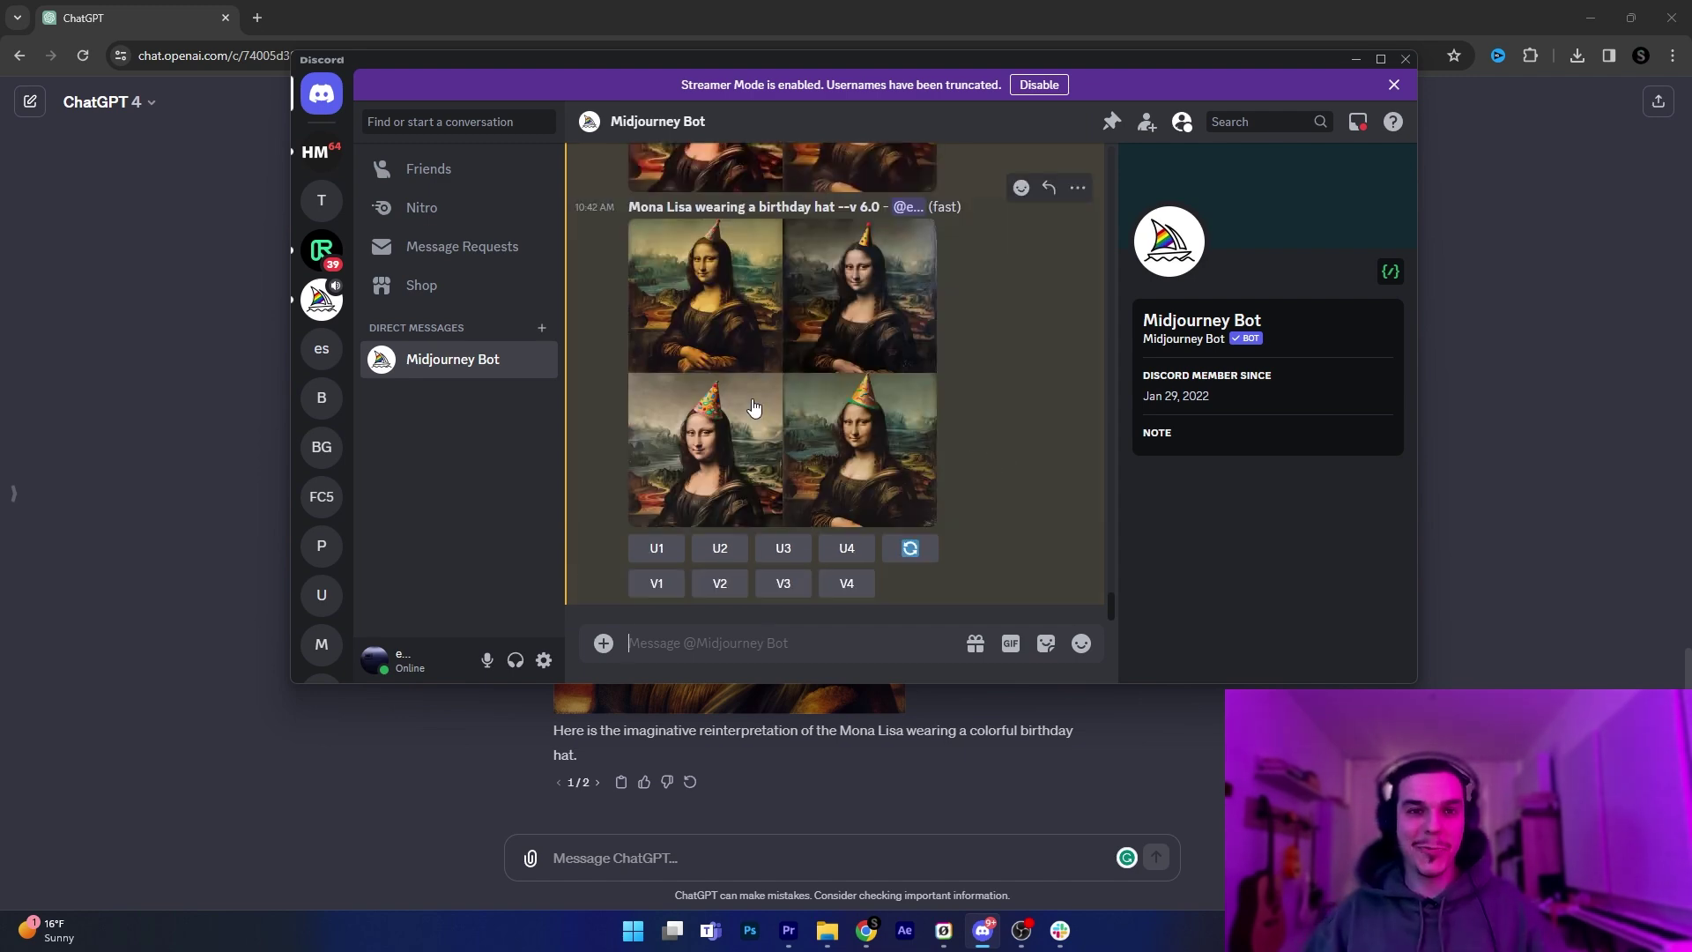
click(754, 405)
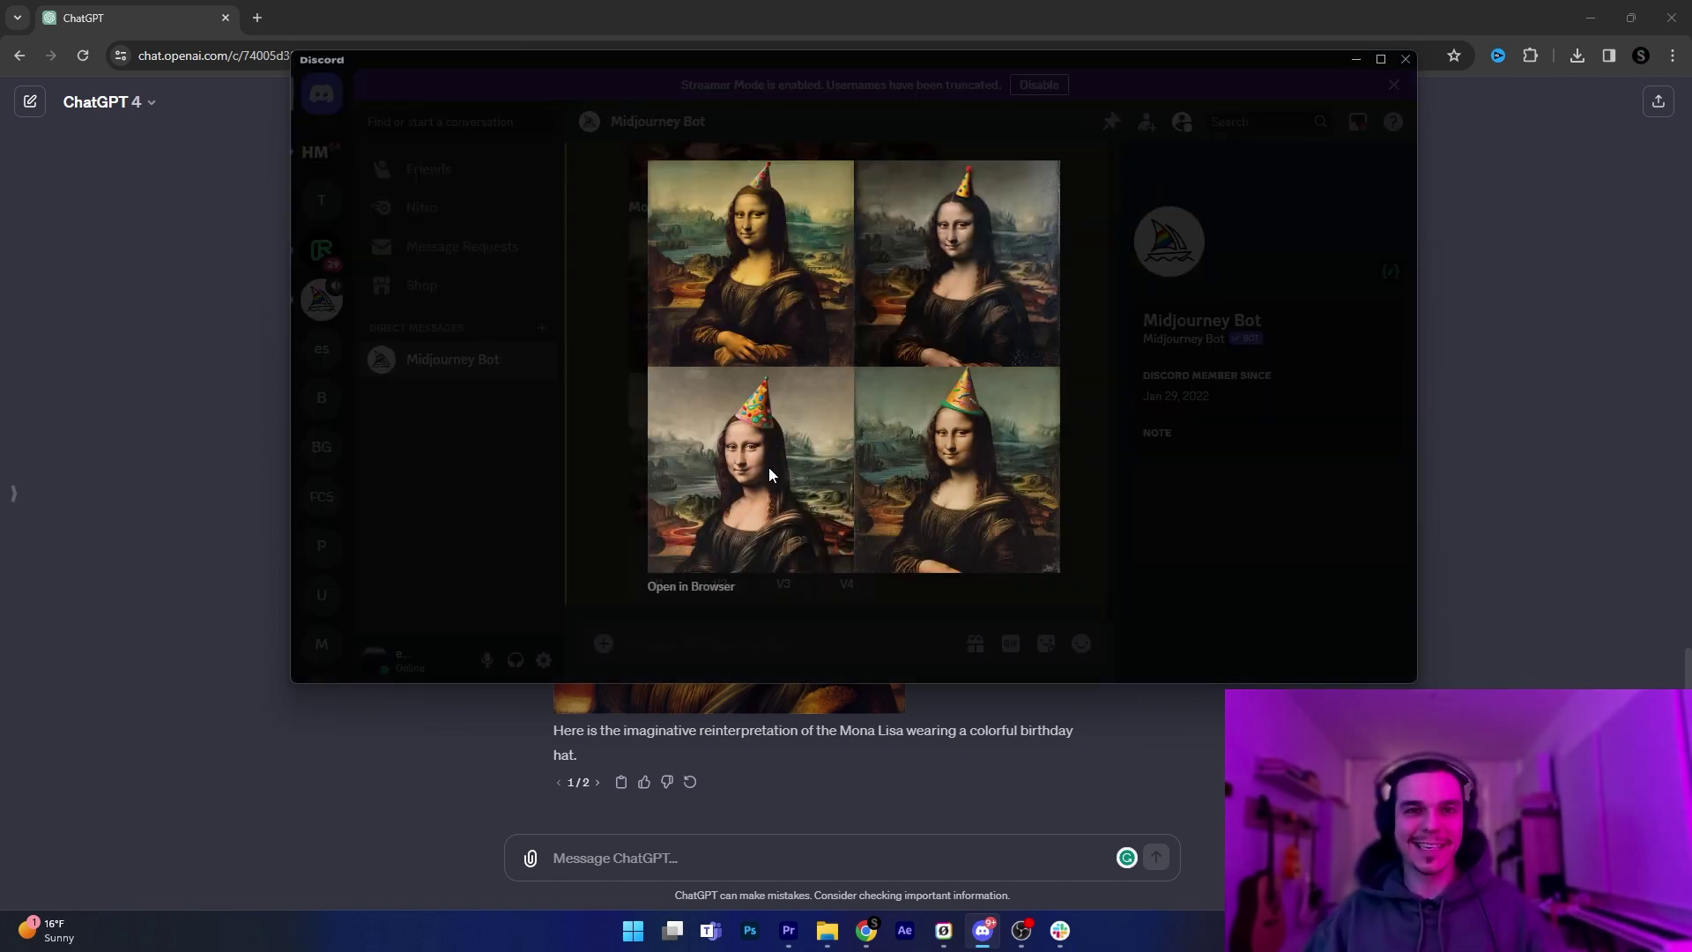
click(676, 587)
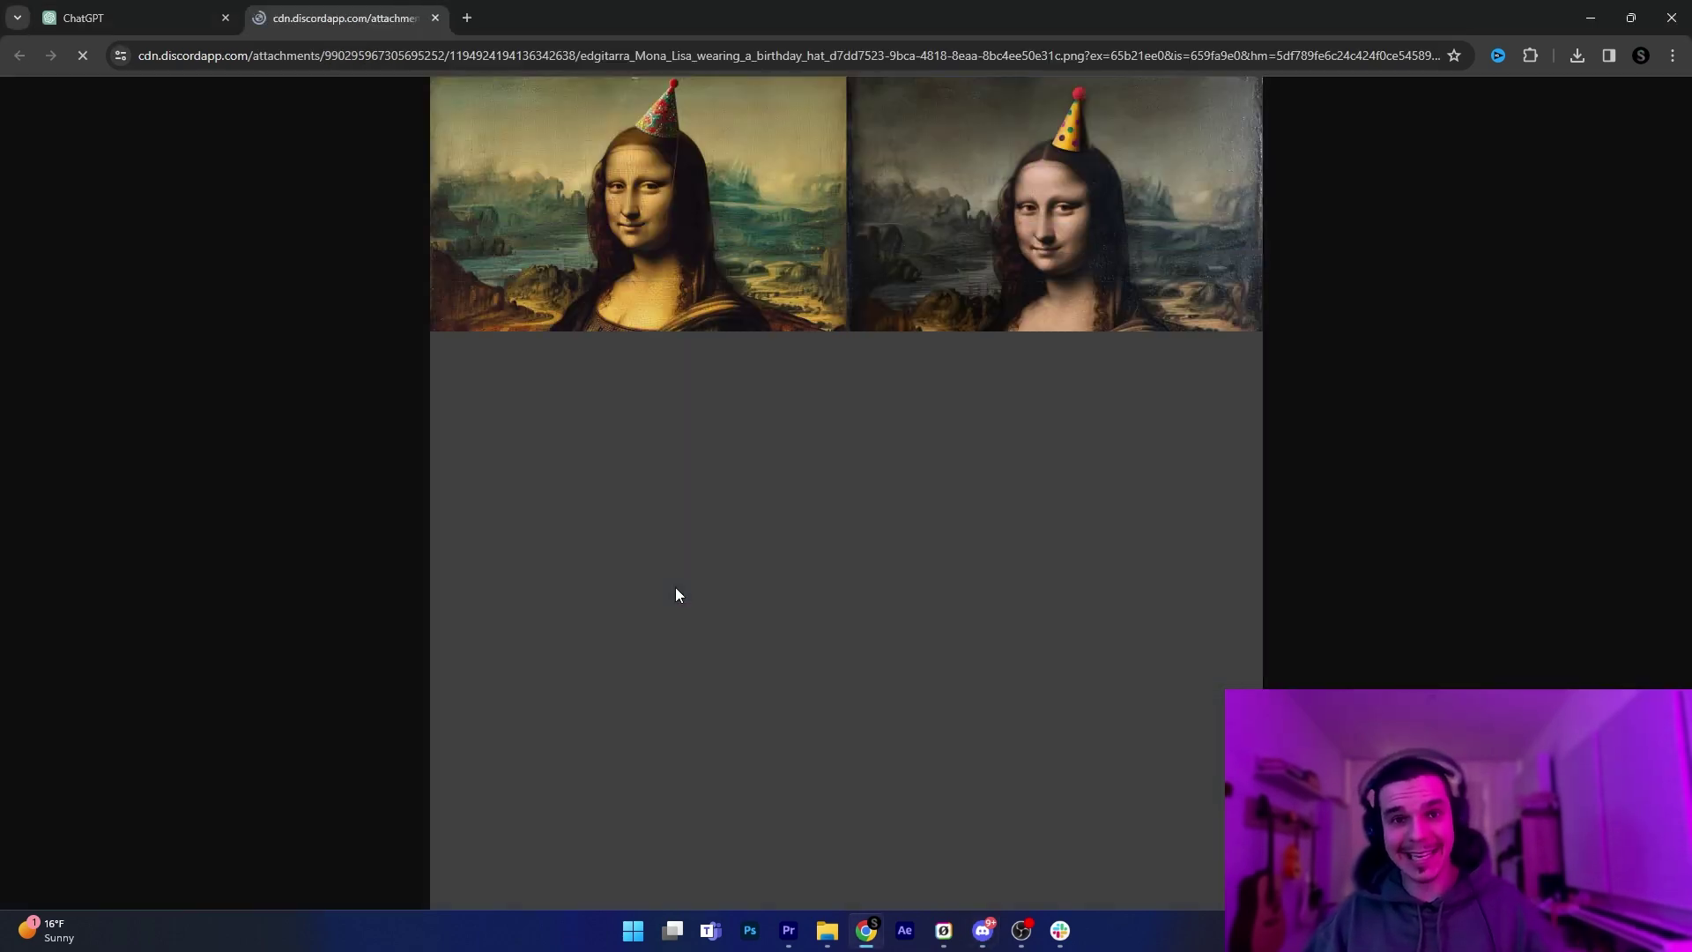
View Midjourney's birthday-hat Mona Lisa grid at full size and scroll through it.
click(1061, 182)
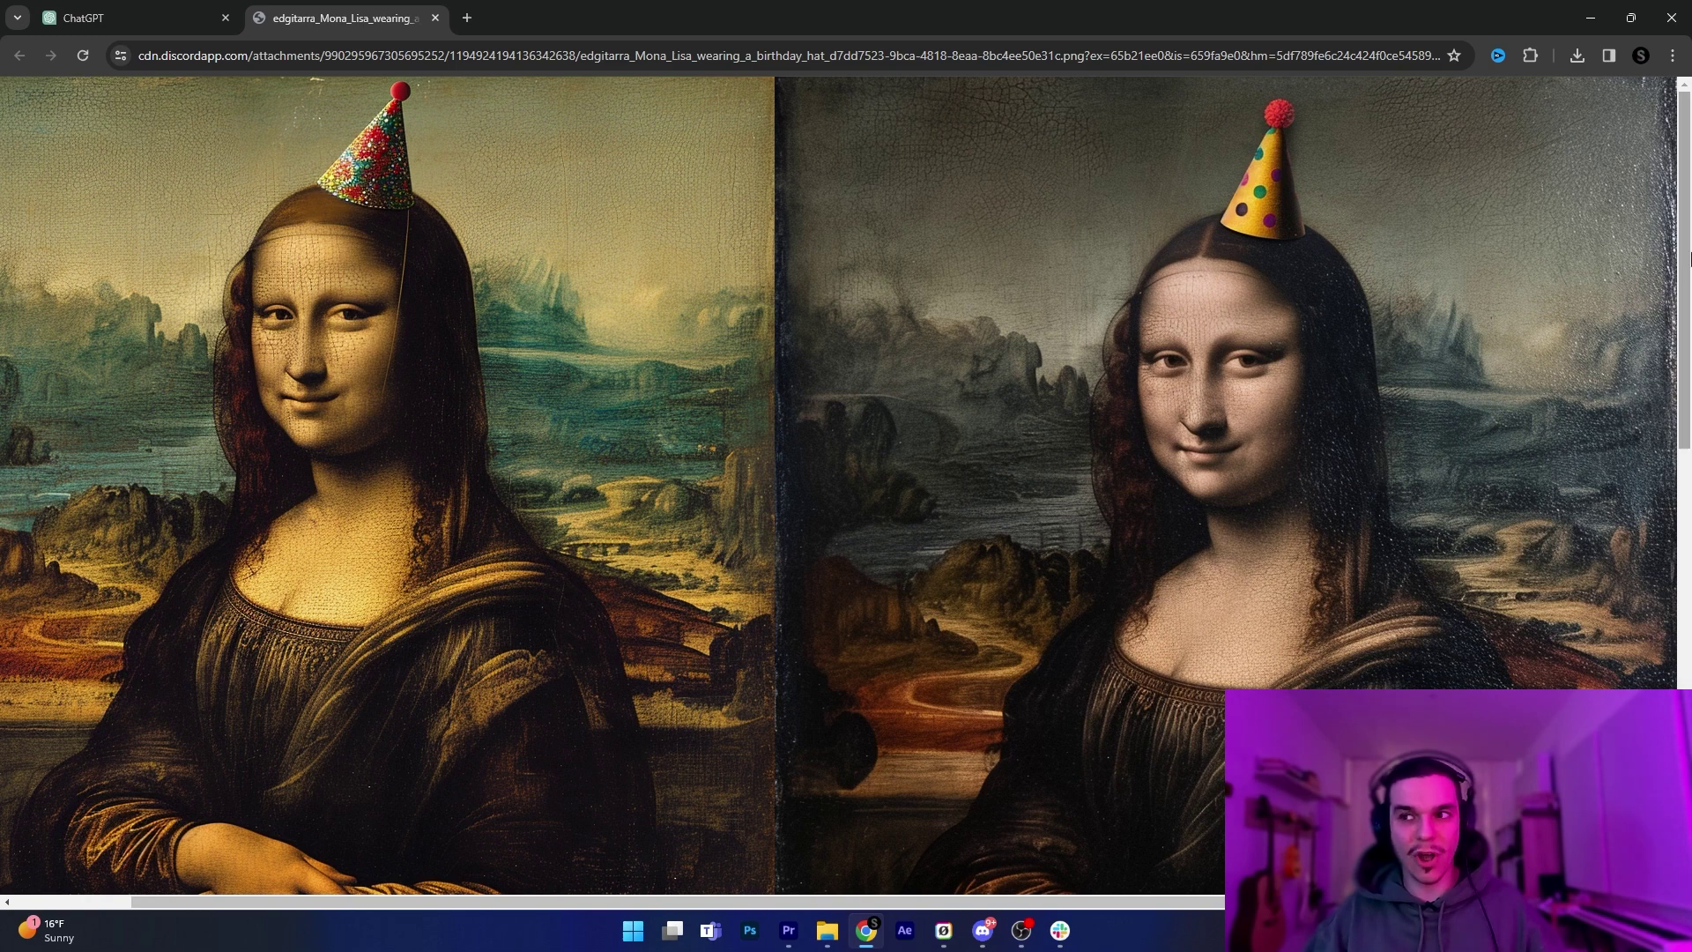
scroll(1688, 258, down, 7)
scroll(1688, 220, up, 6)
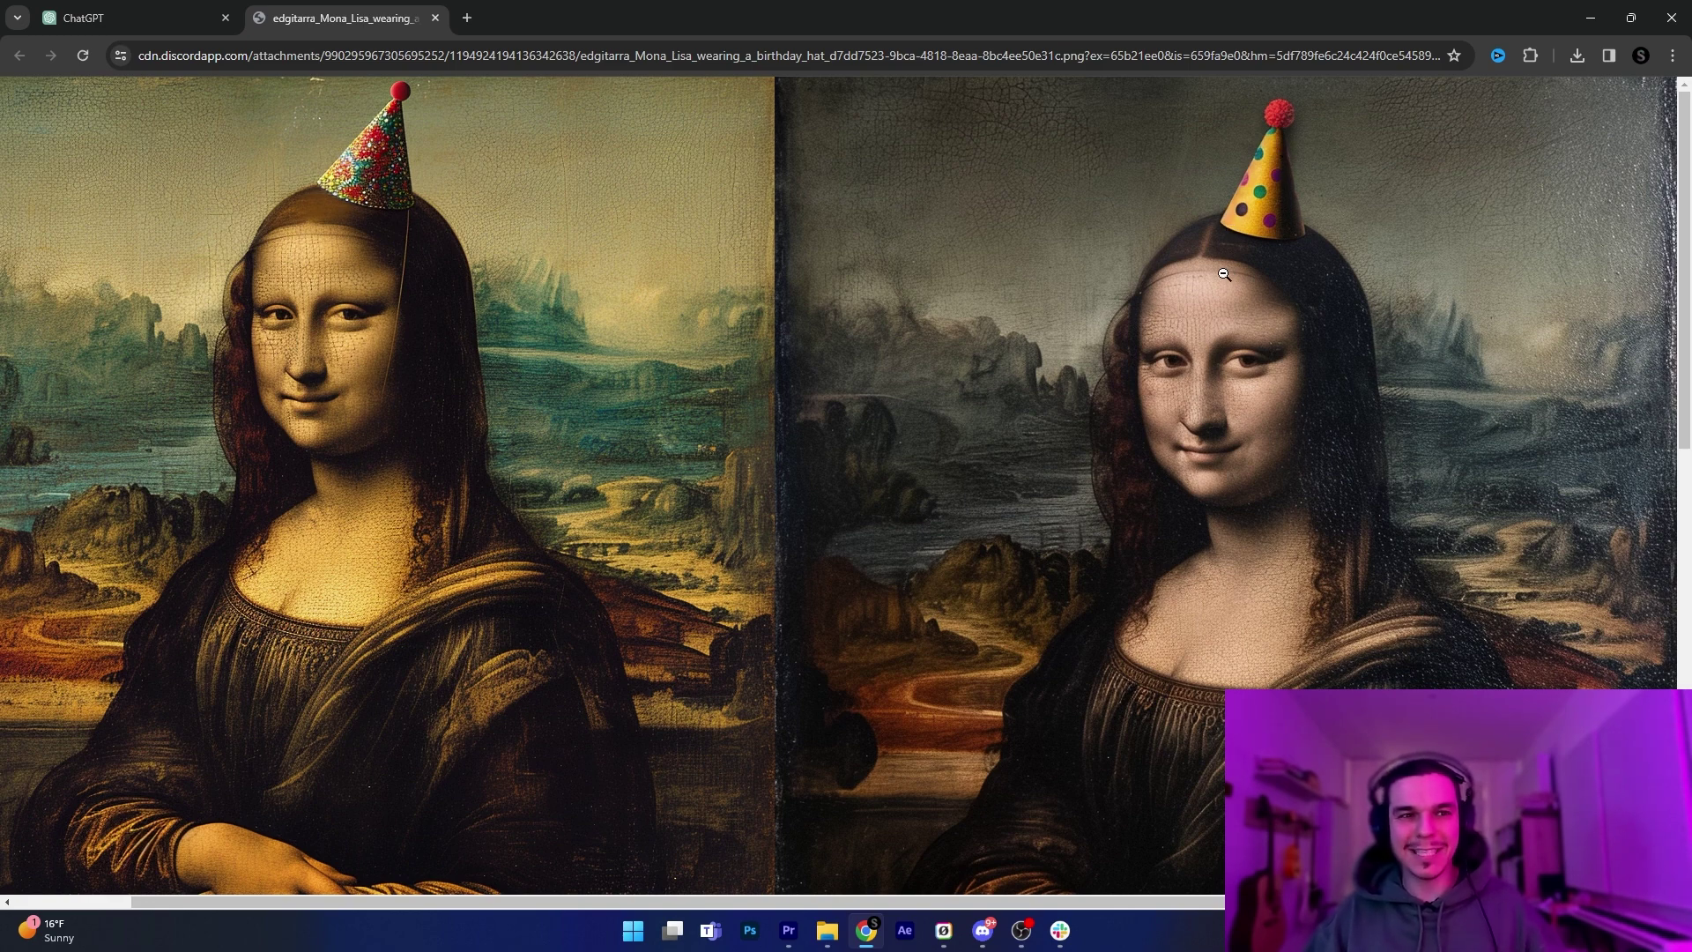
drag(1689, 262, 1655, 675)
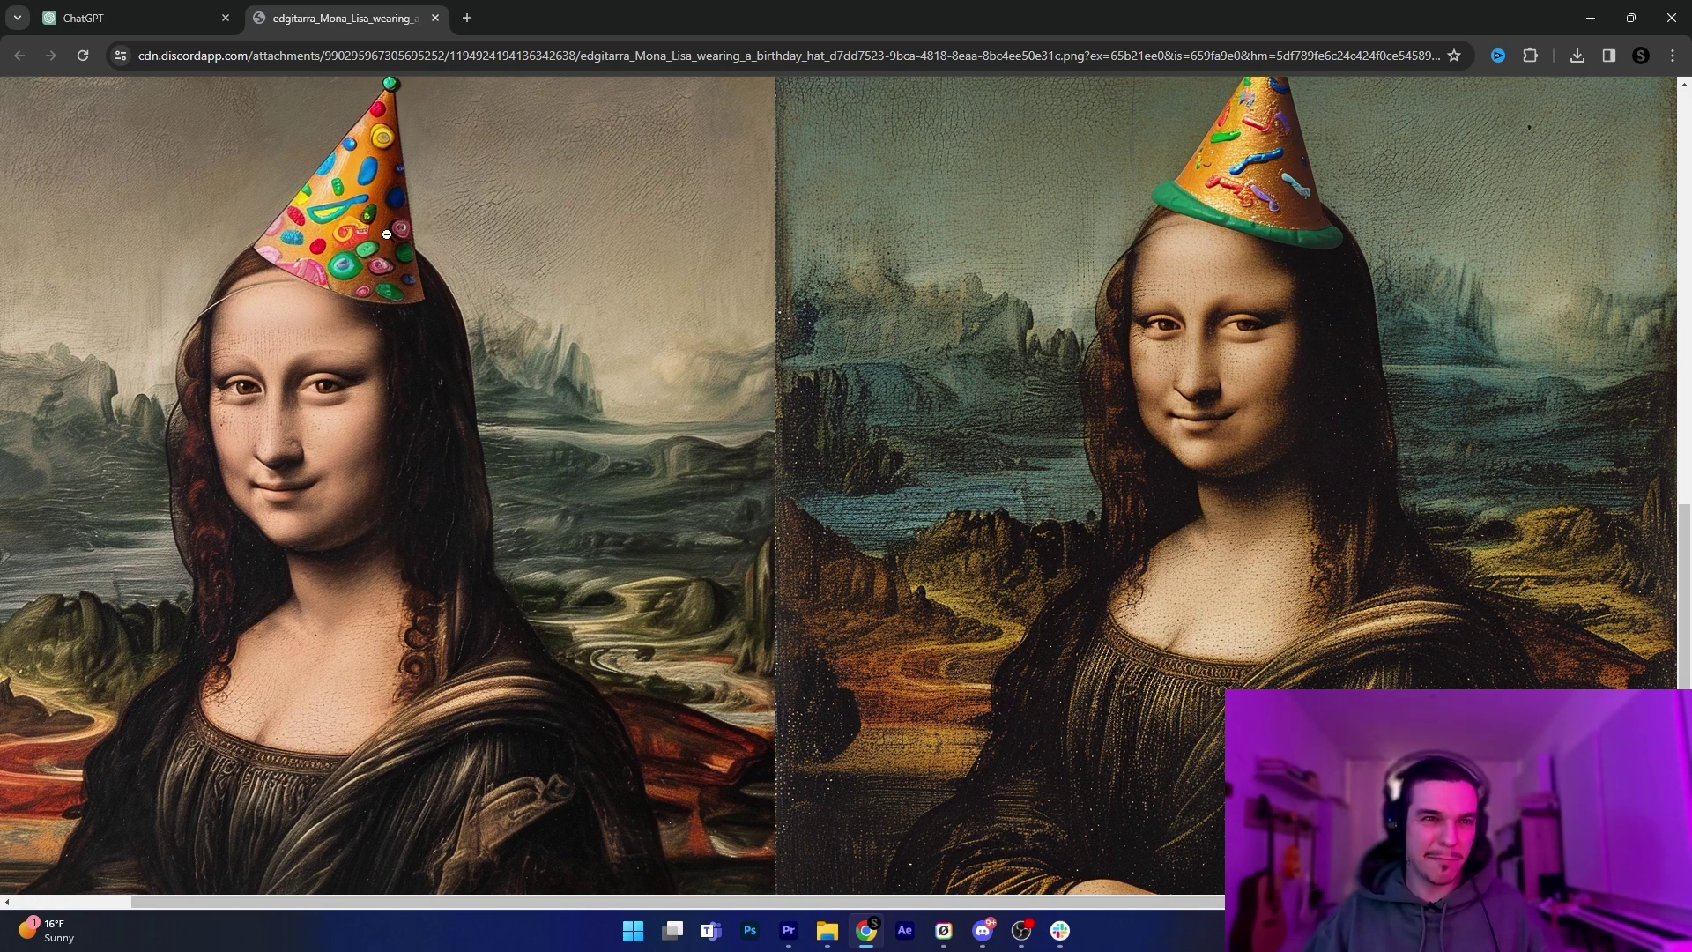
Compare it with ChatGPT's Mona Lisa across tabs, ending on the ChatGPT conversation.
click(100, 10)
click(760, 588)
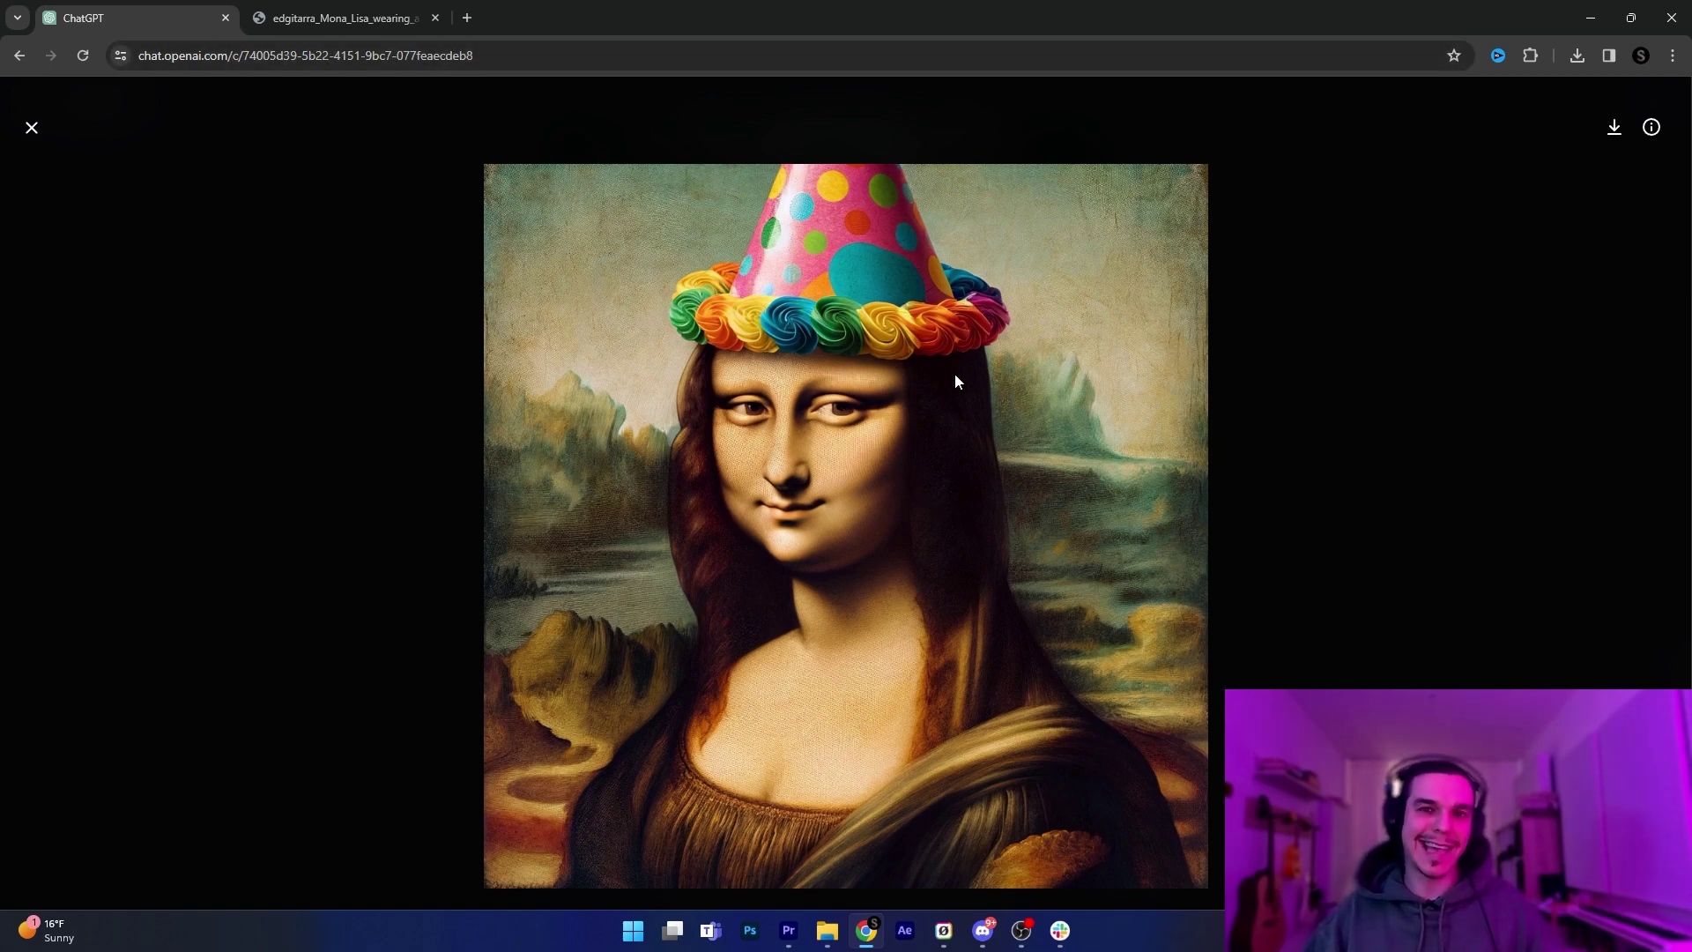
click(325, 18)
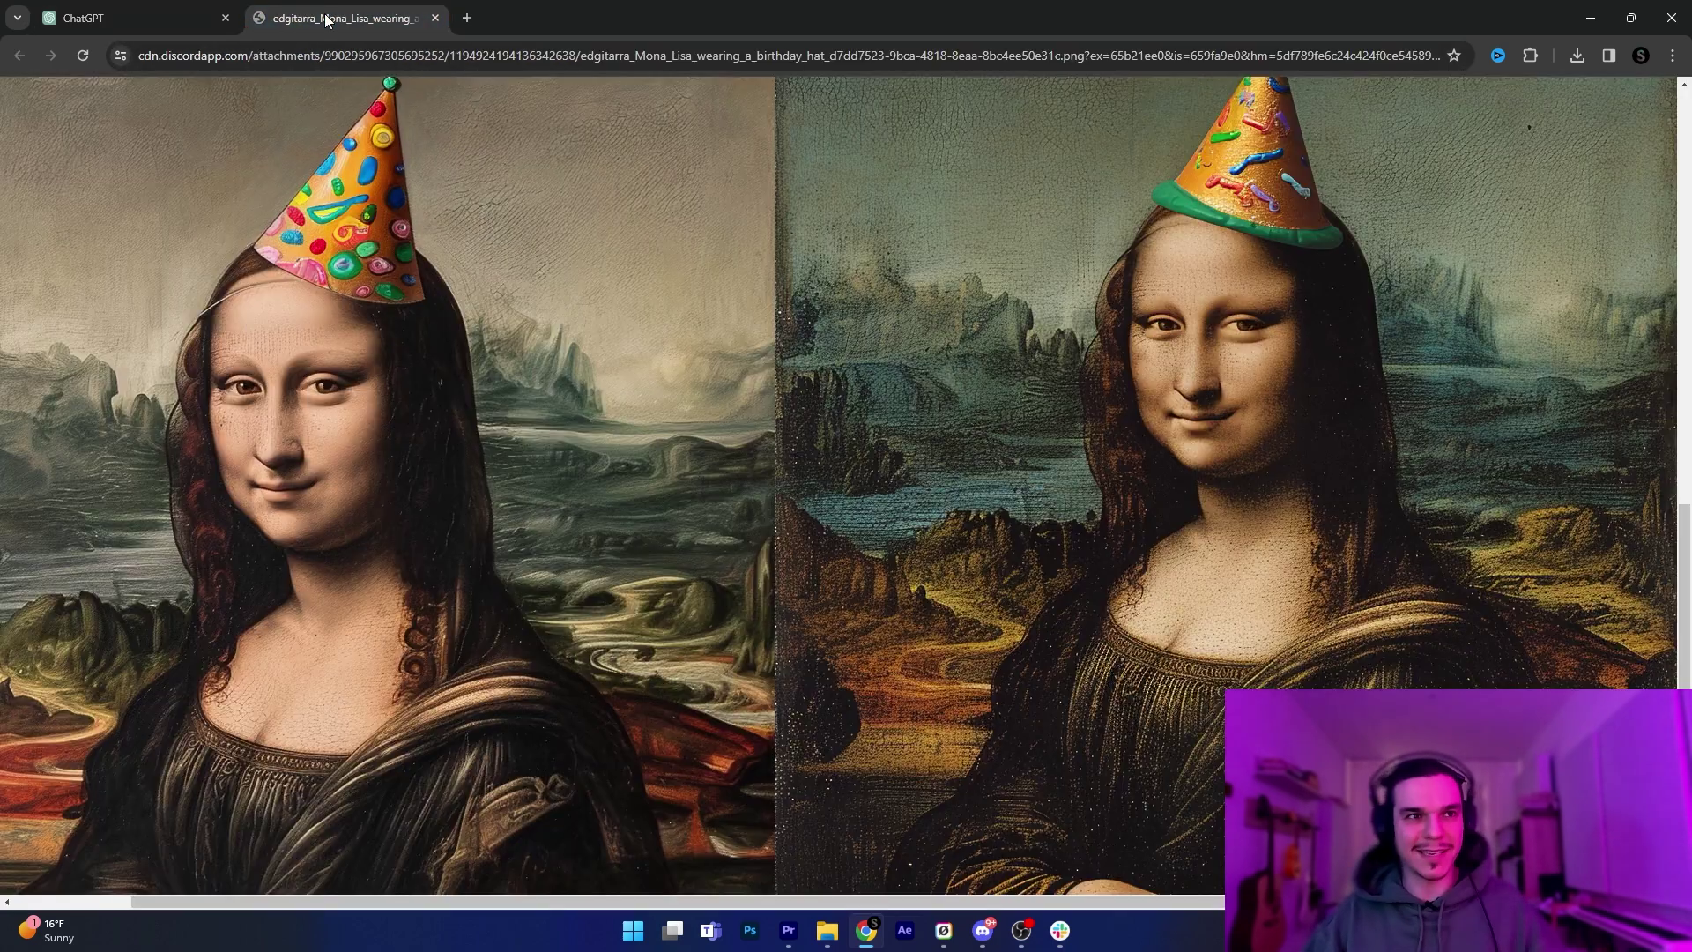
scroll(1229, 316, up, 2)
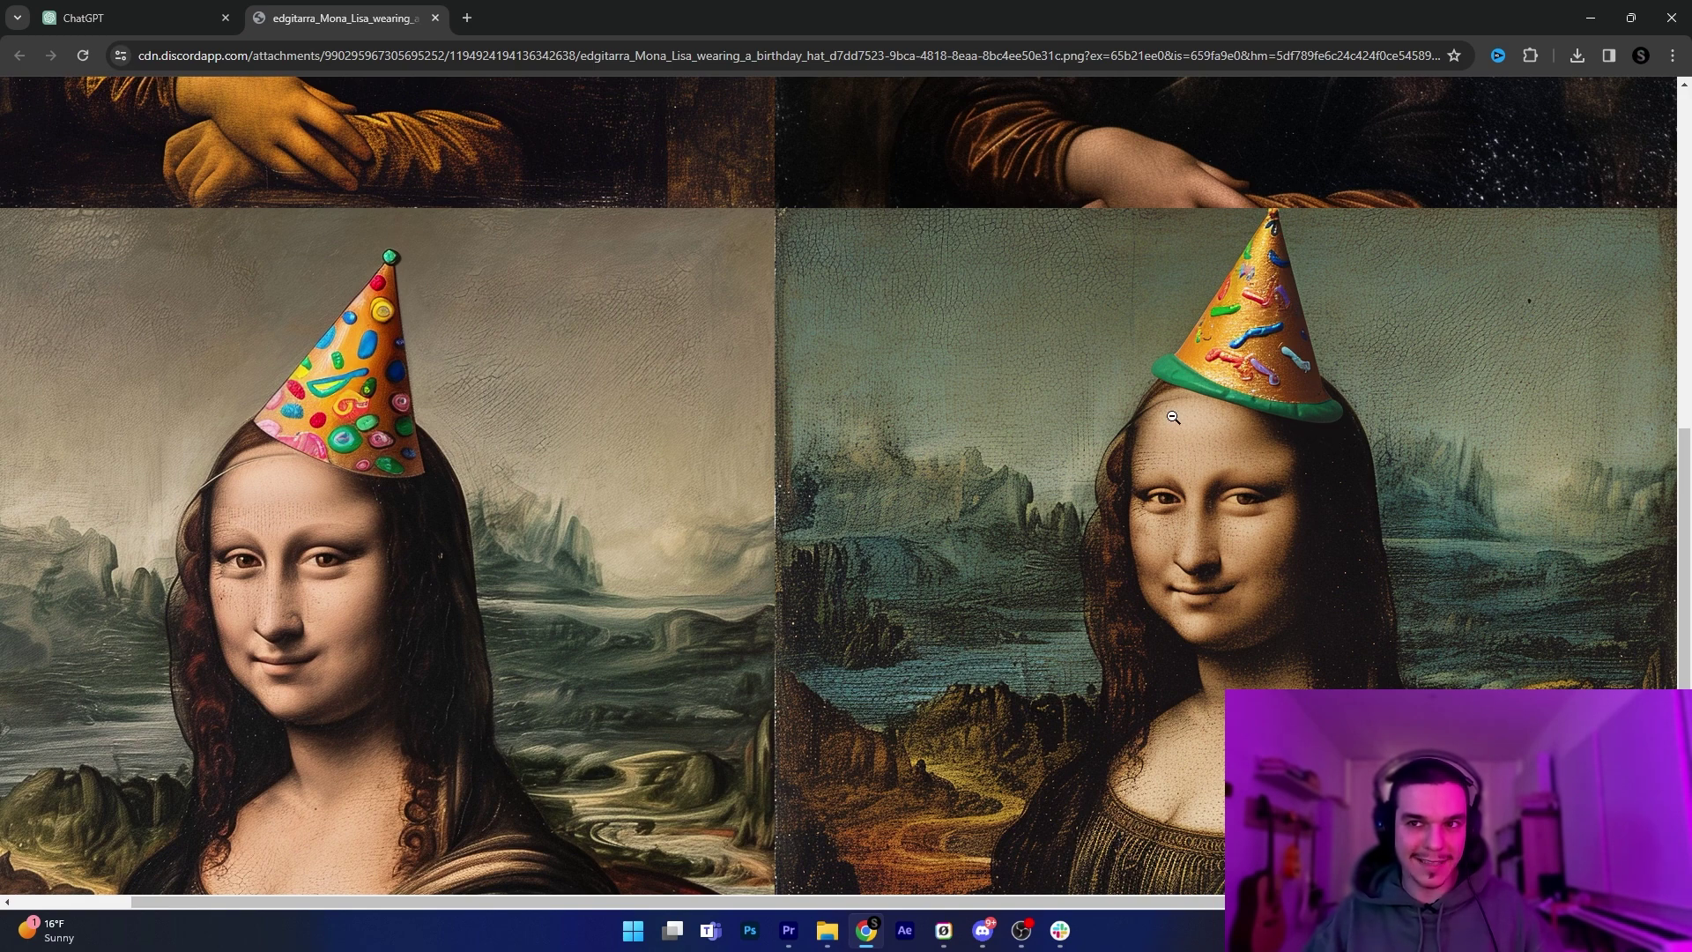
mouse_move(1685, 539)
mouse_down()
mouse_move(1686, 594)
mouse_move(1688, 558)
mouse_up()
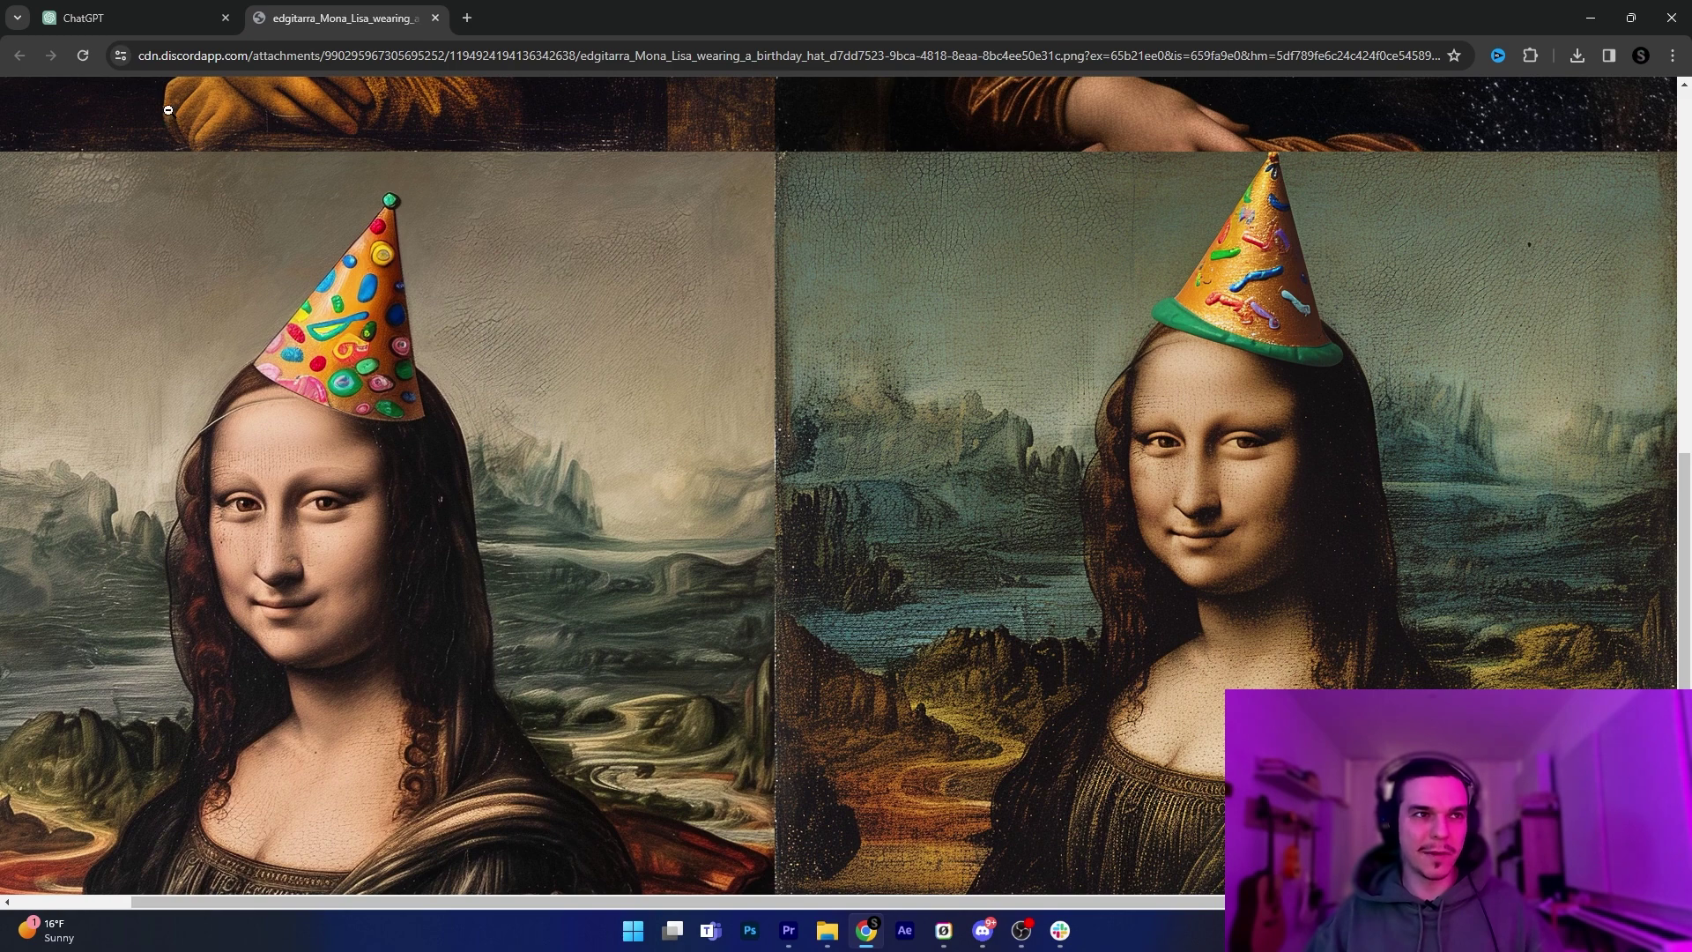
click(150, 11)
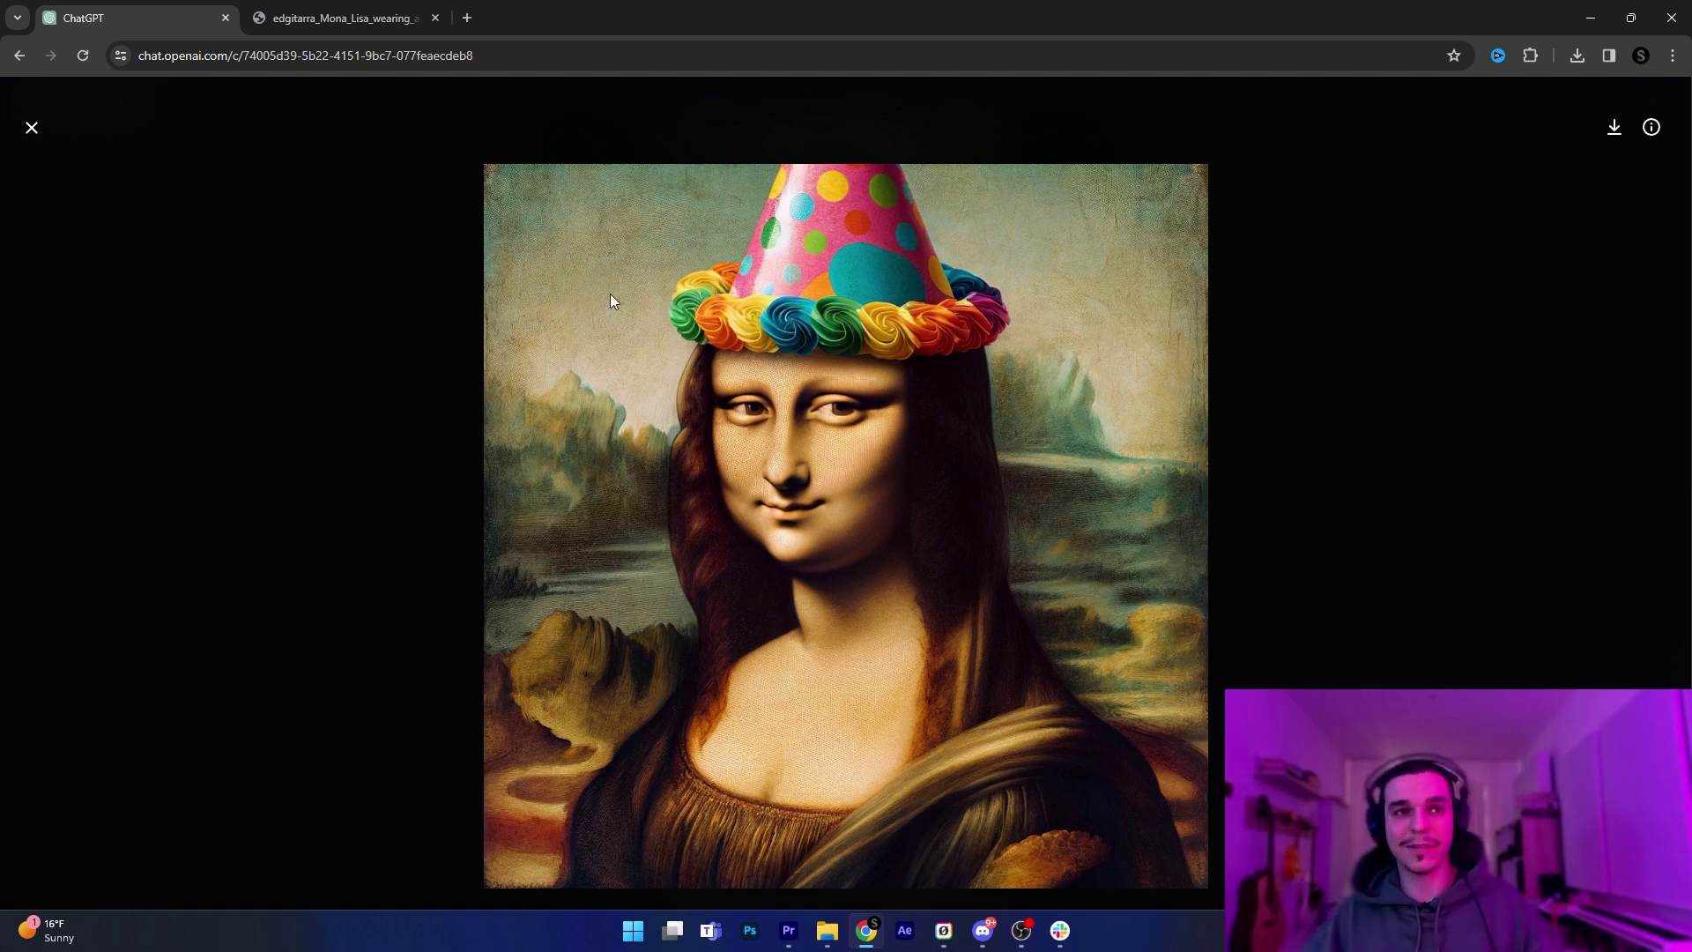
click(352, 18)
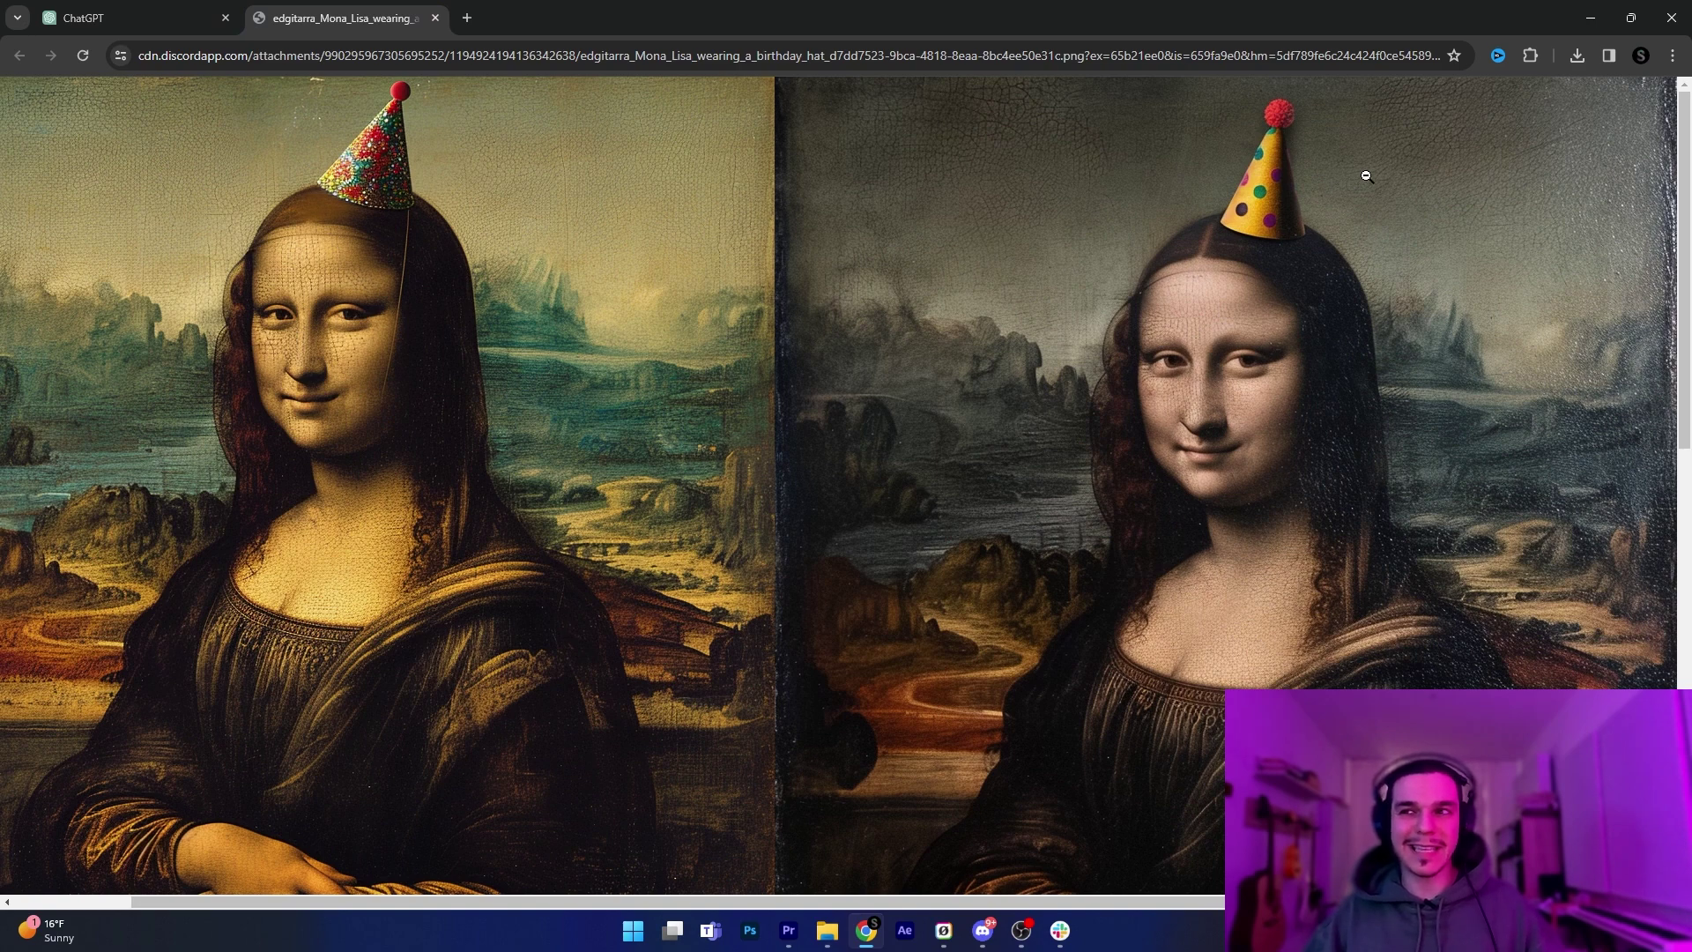
key(ctrl+shift+Tab)
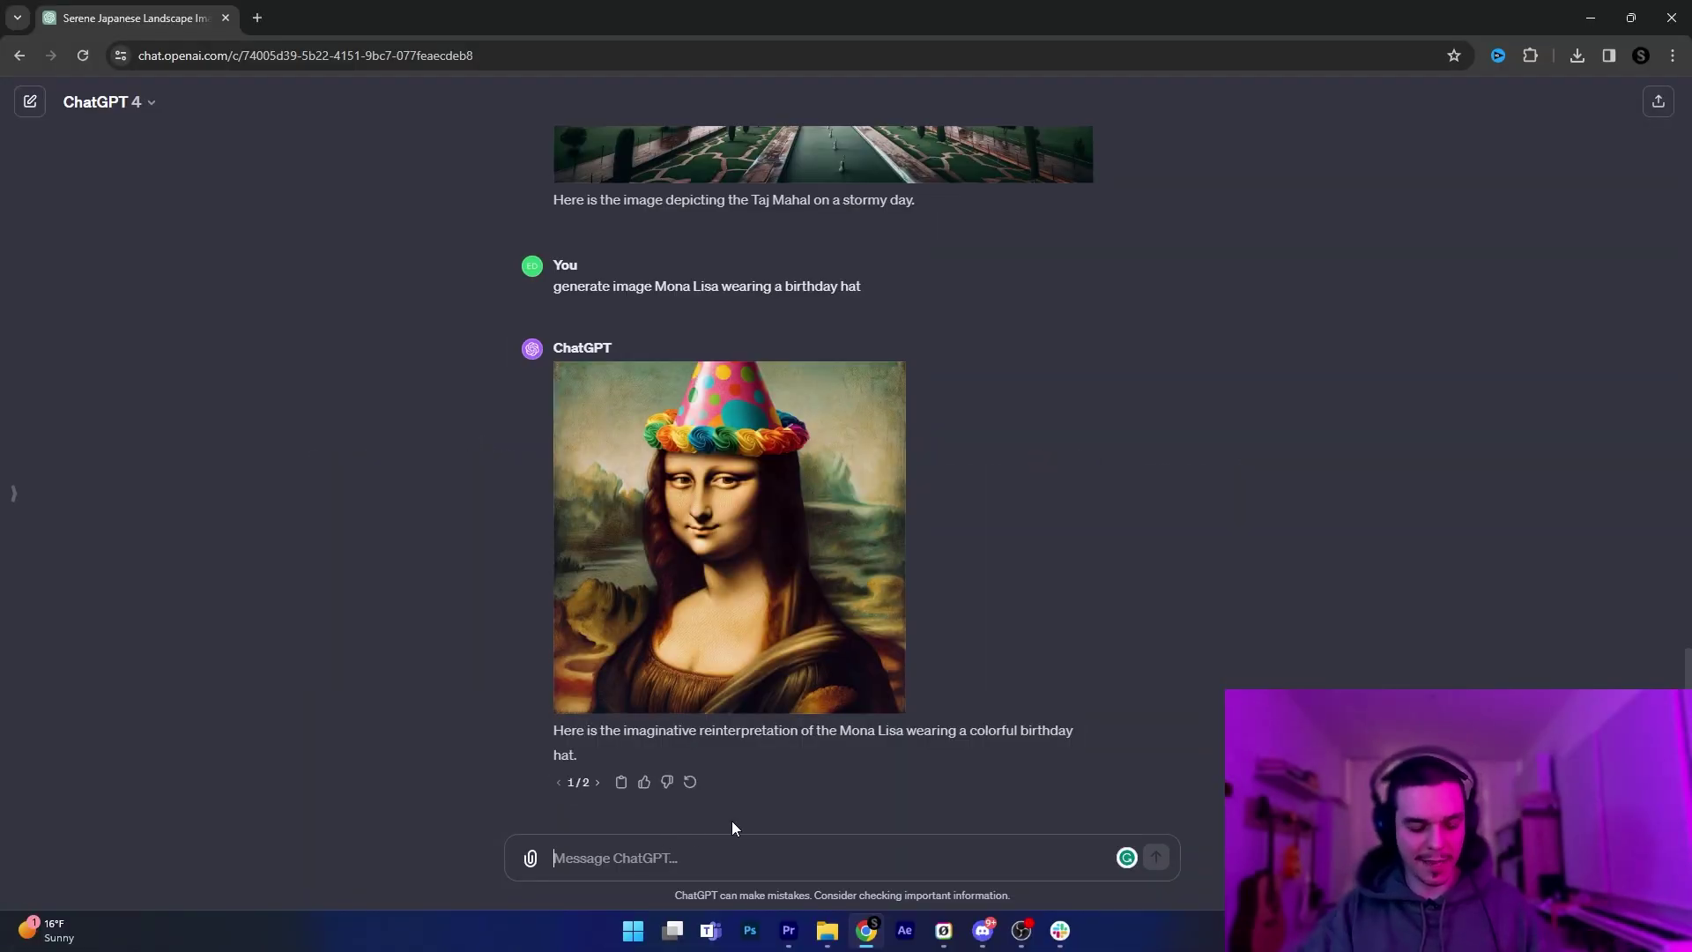
Generate a DALL·E image from the pasted purple superhero throwing grapes prompt and view it full screen.
text(generate image -)
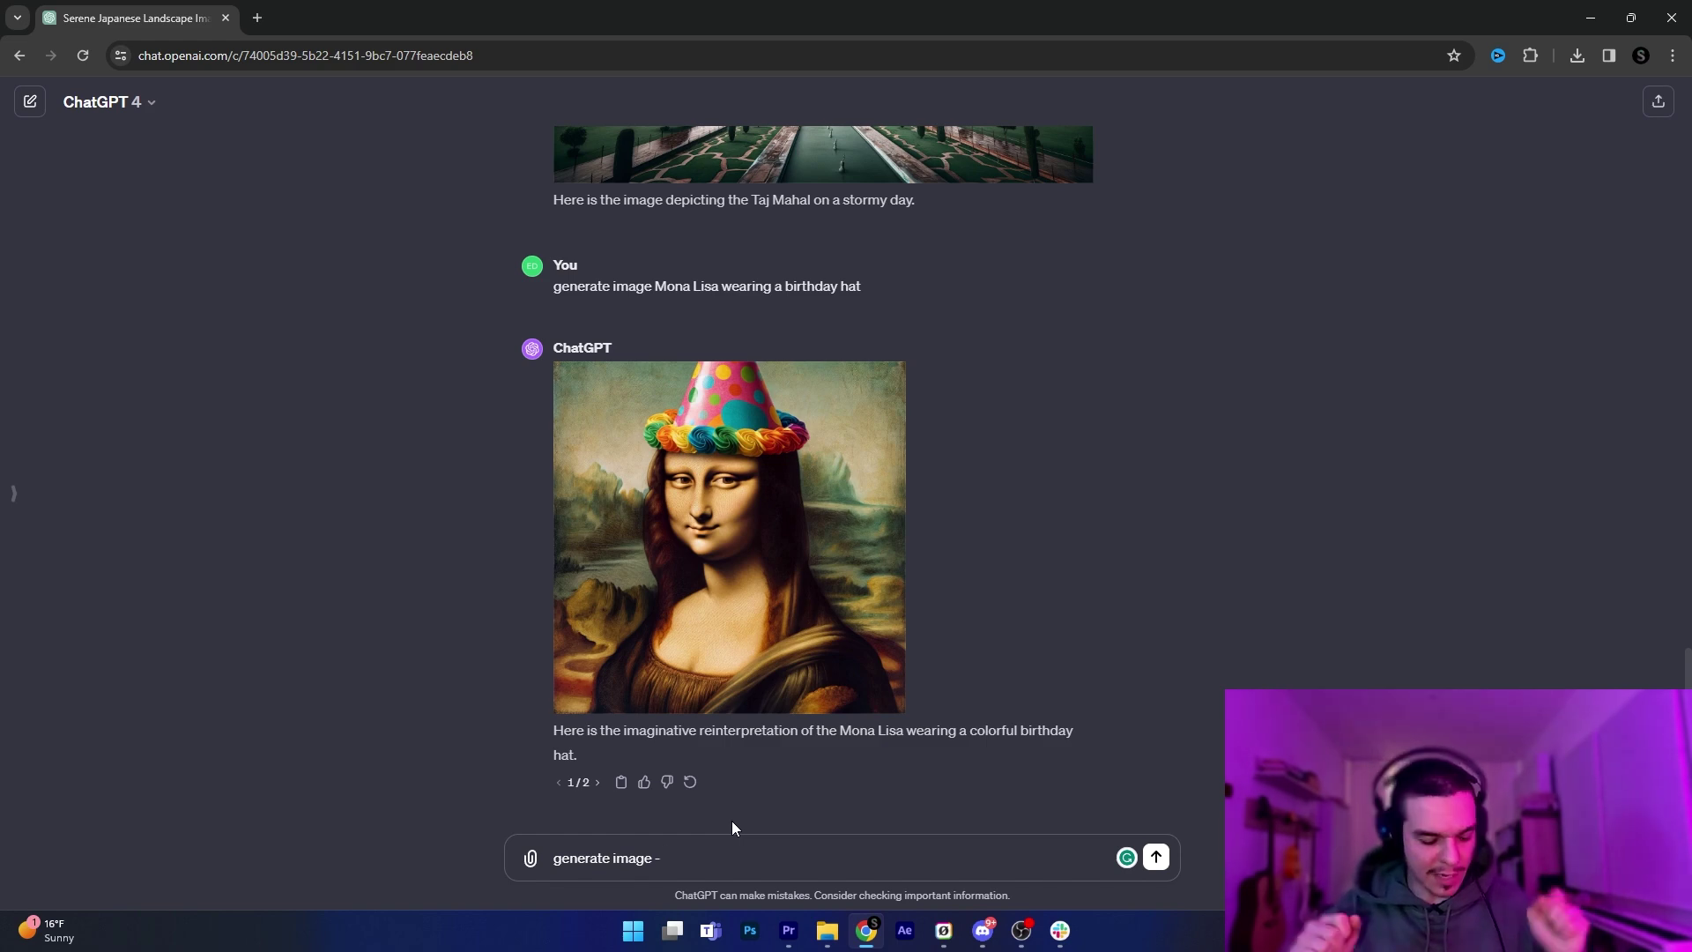
text(a purple superhero whose main power is throwing grapes)
key(Return)
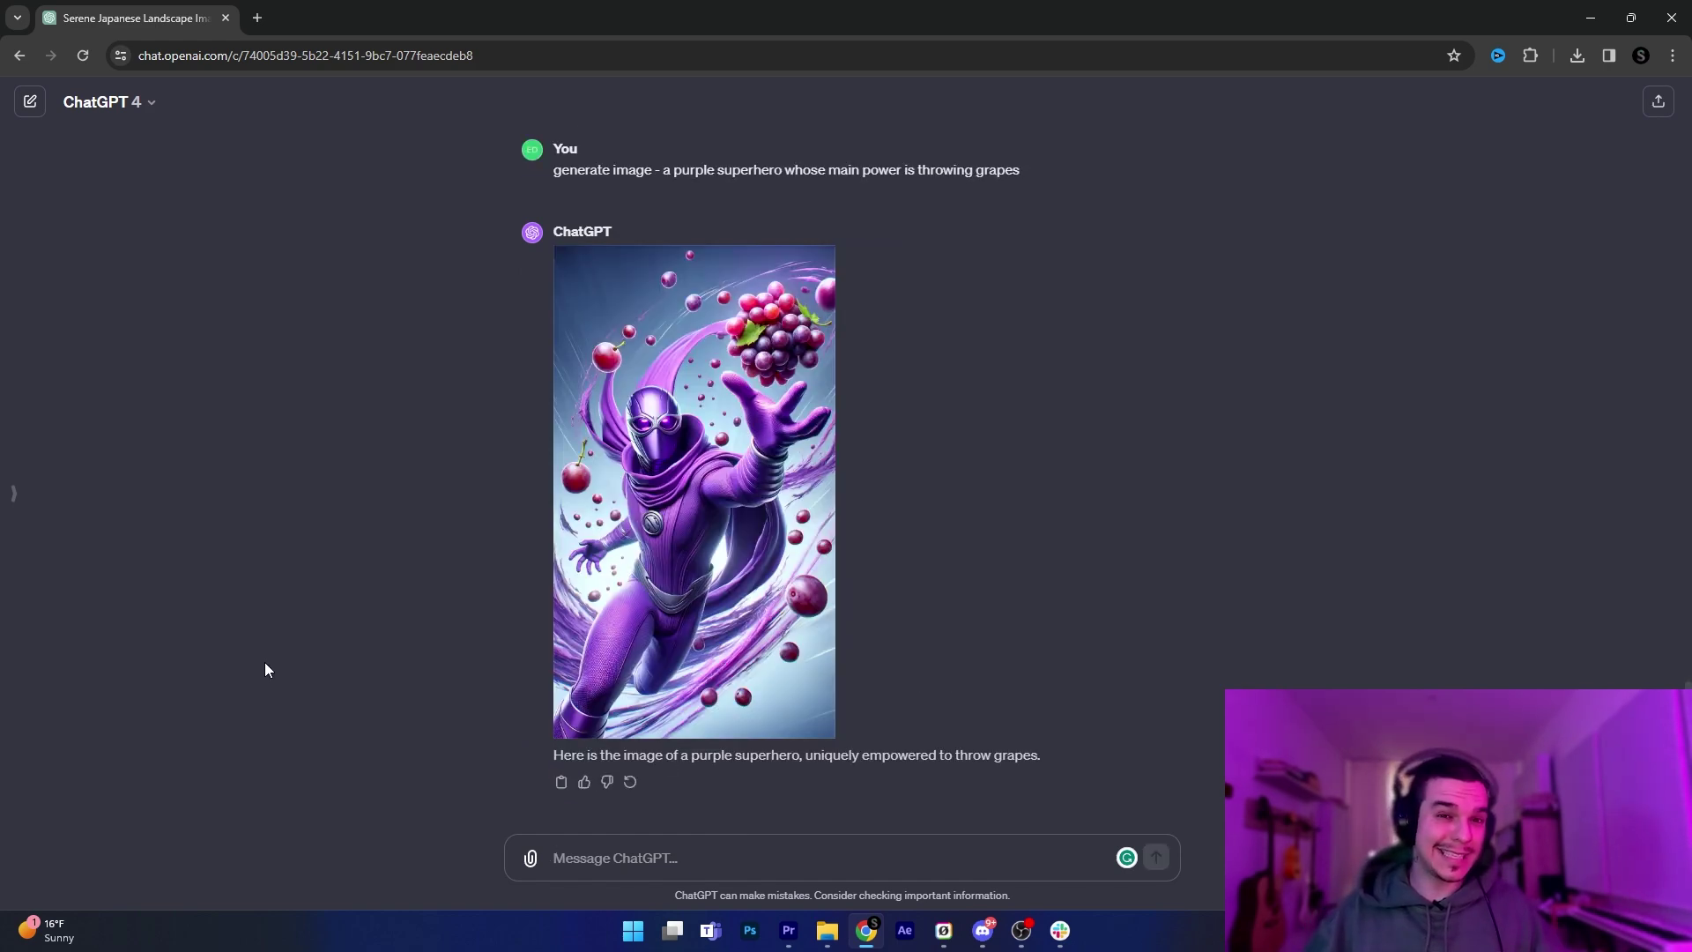
click(658, 487)
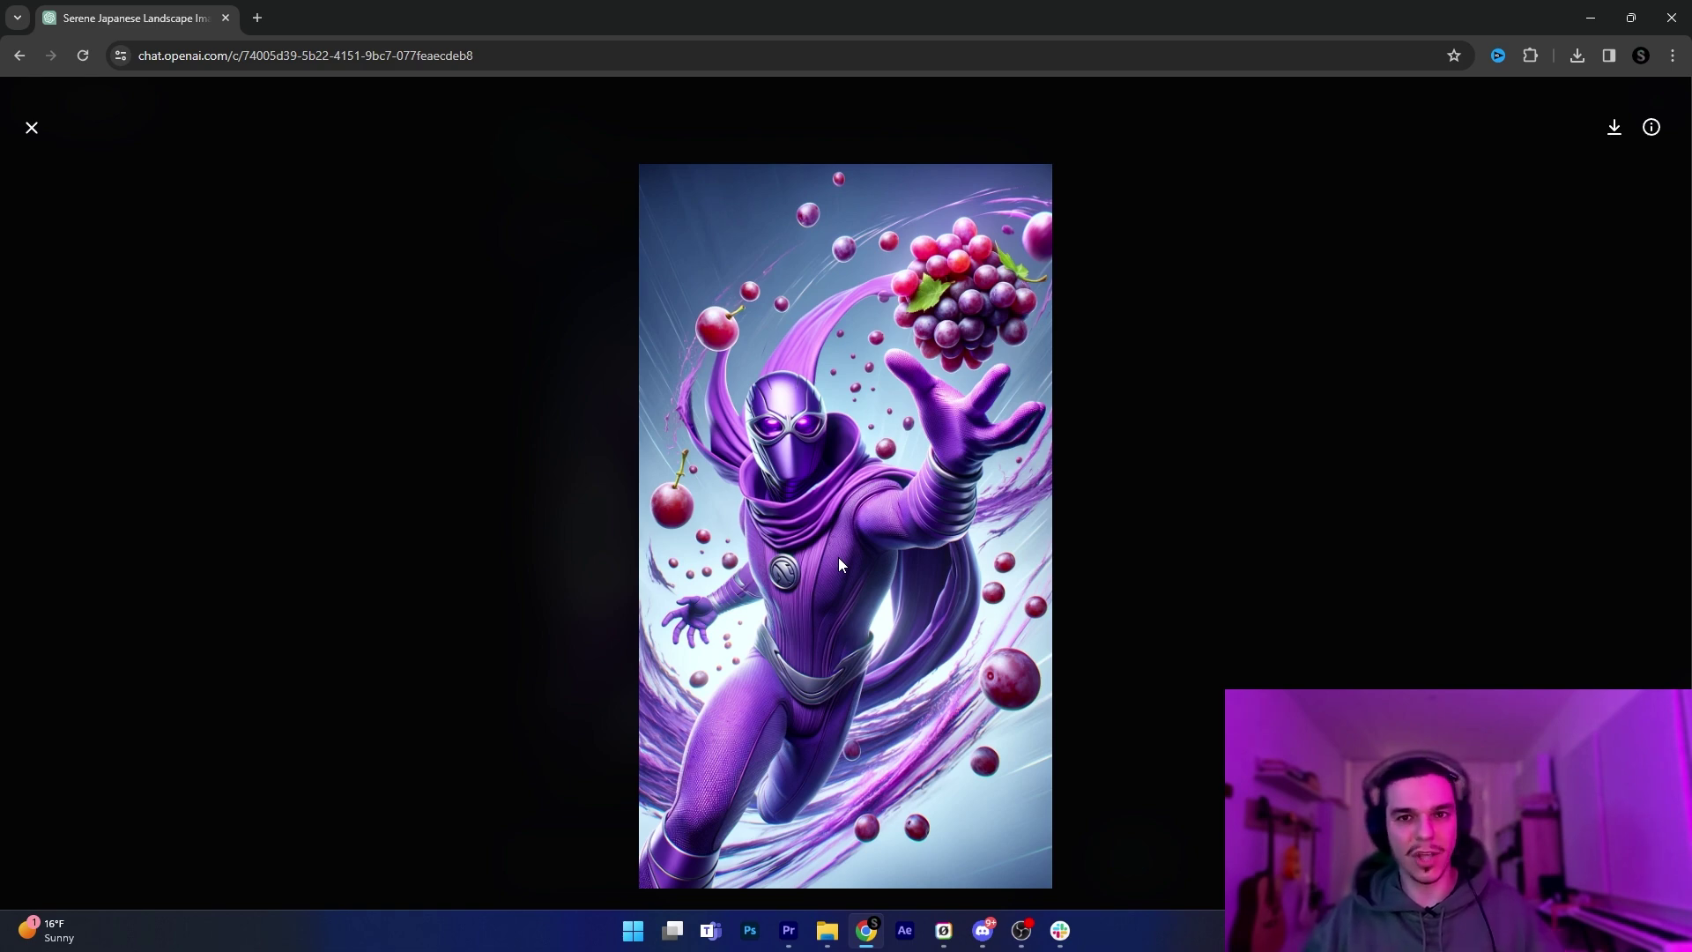
Run /imagine in Discord with the pasted purple superhero prompt and enlarge the resulting grid.
click(32, 128)
key(alt+Tab)
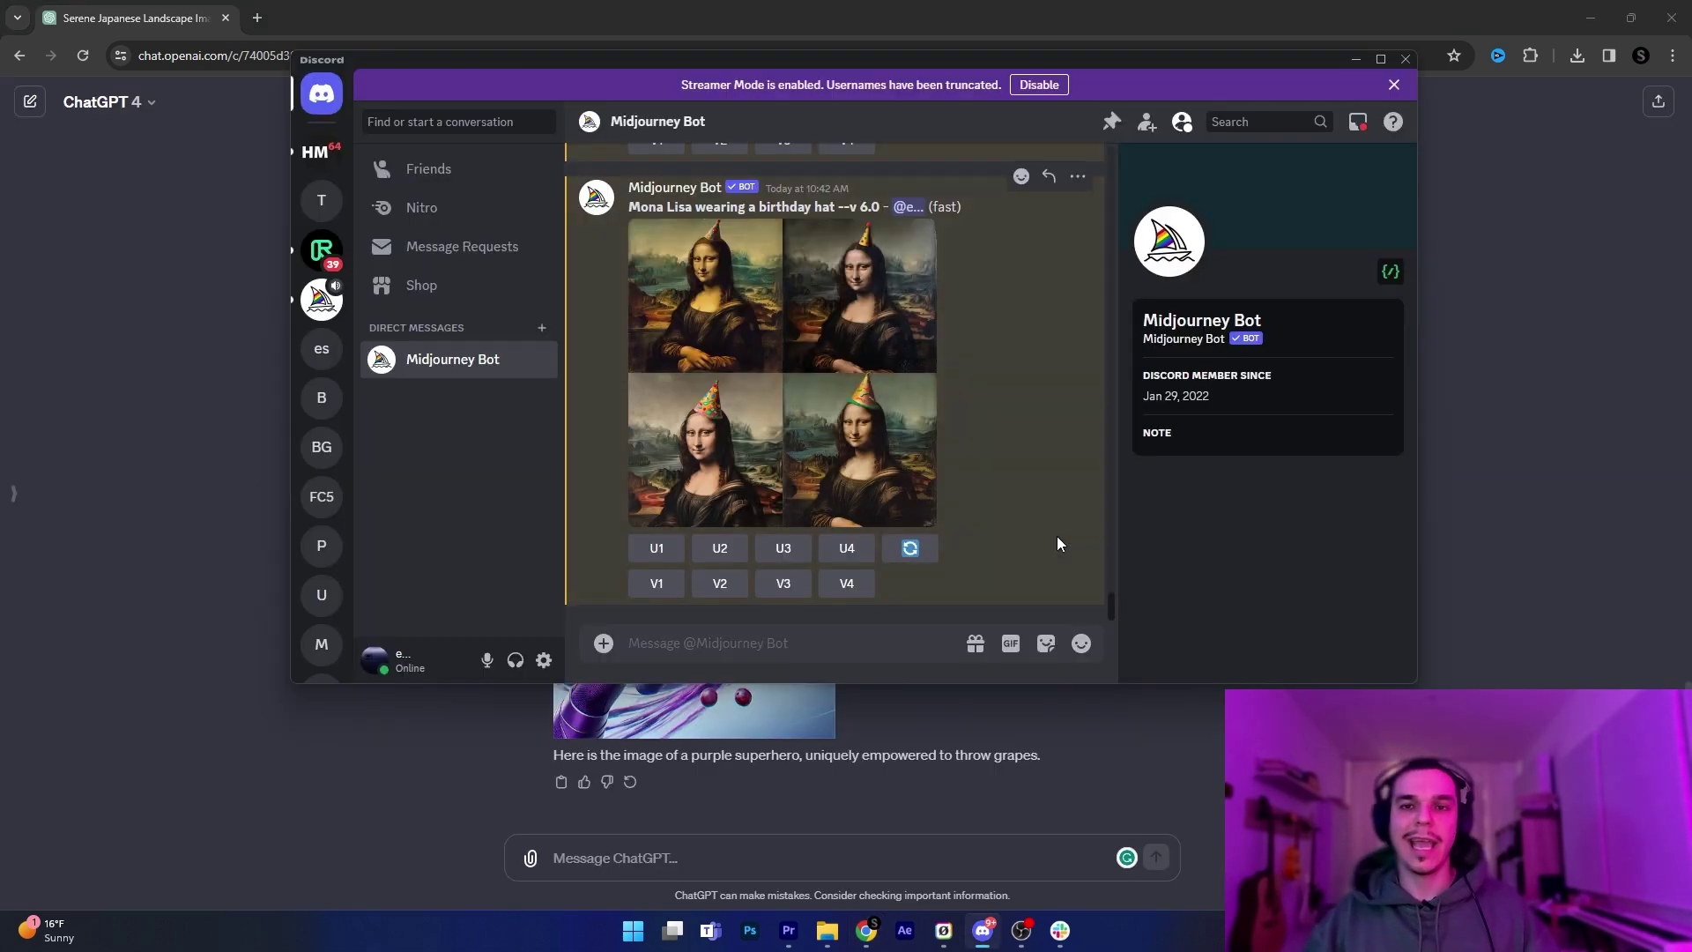
text(/imagine)
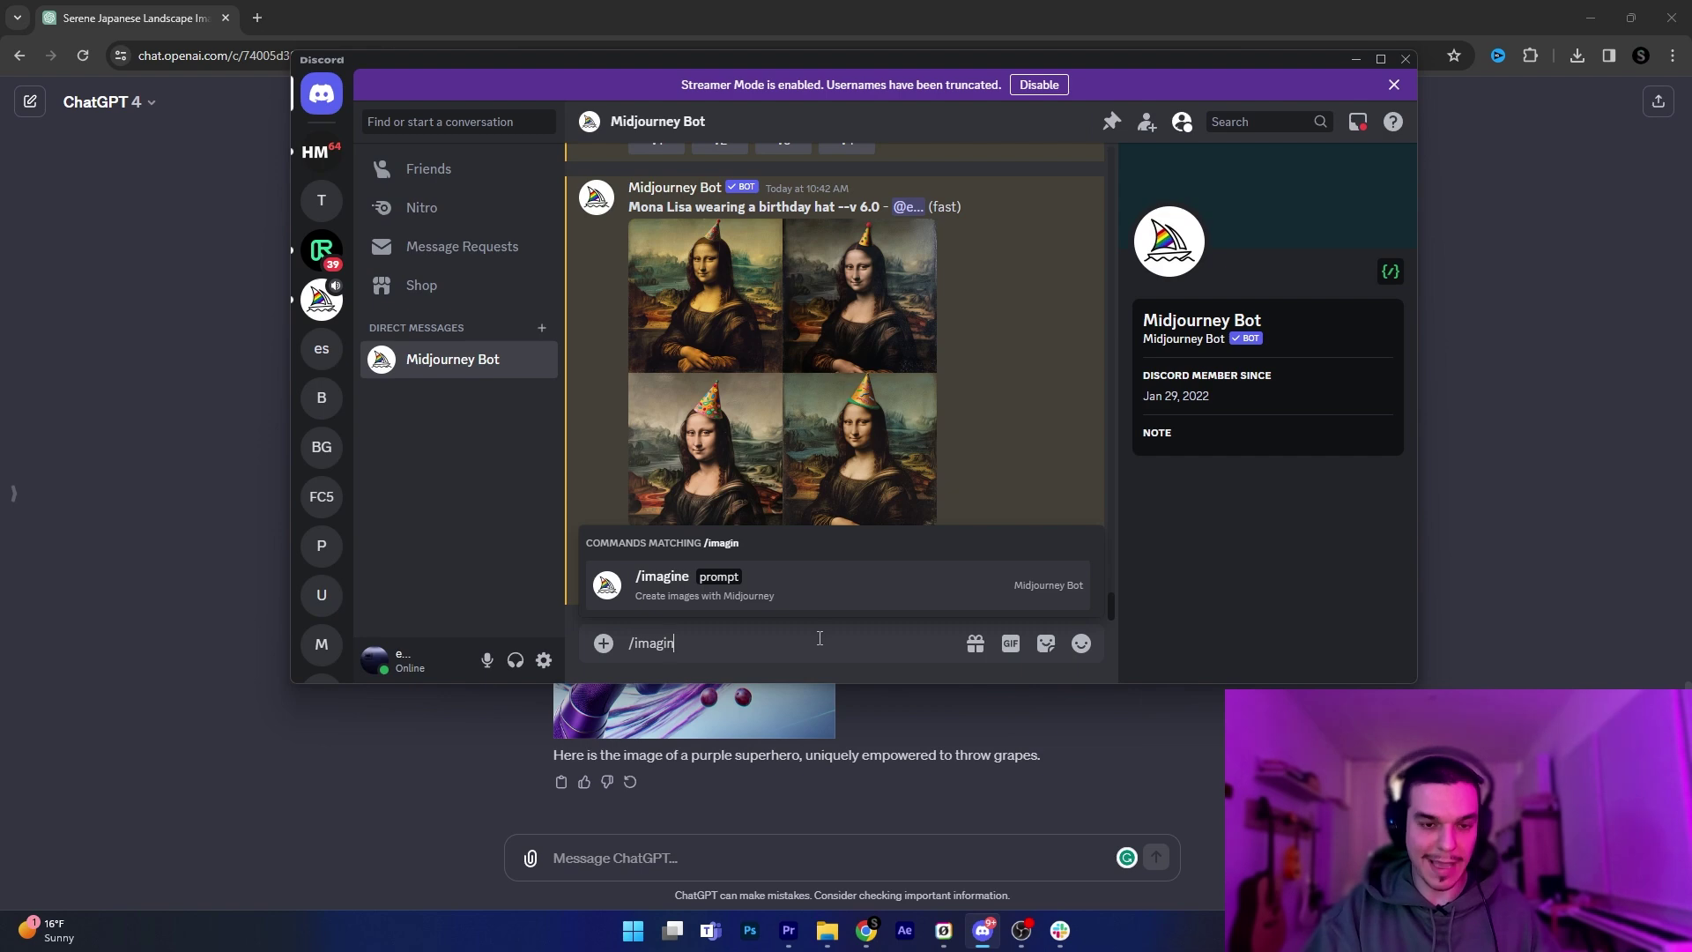
key(Tab)
text(a purple superhero whose main power is throwing grapes)
key(Return)
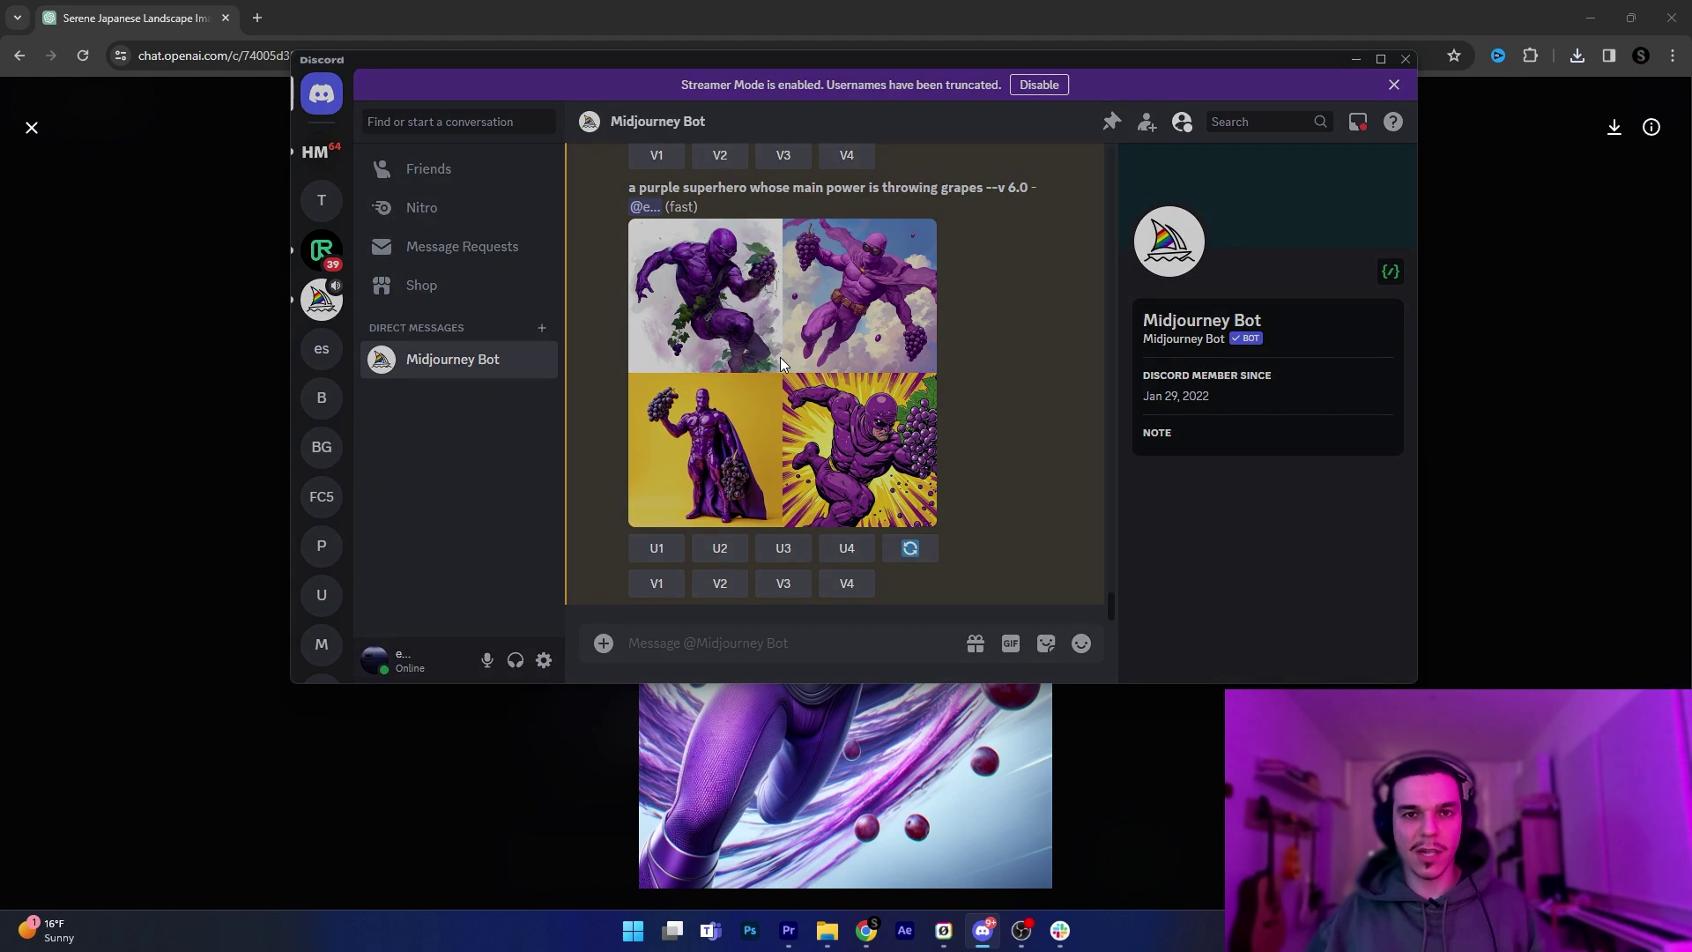
click(780, 356)
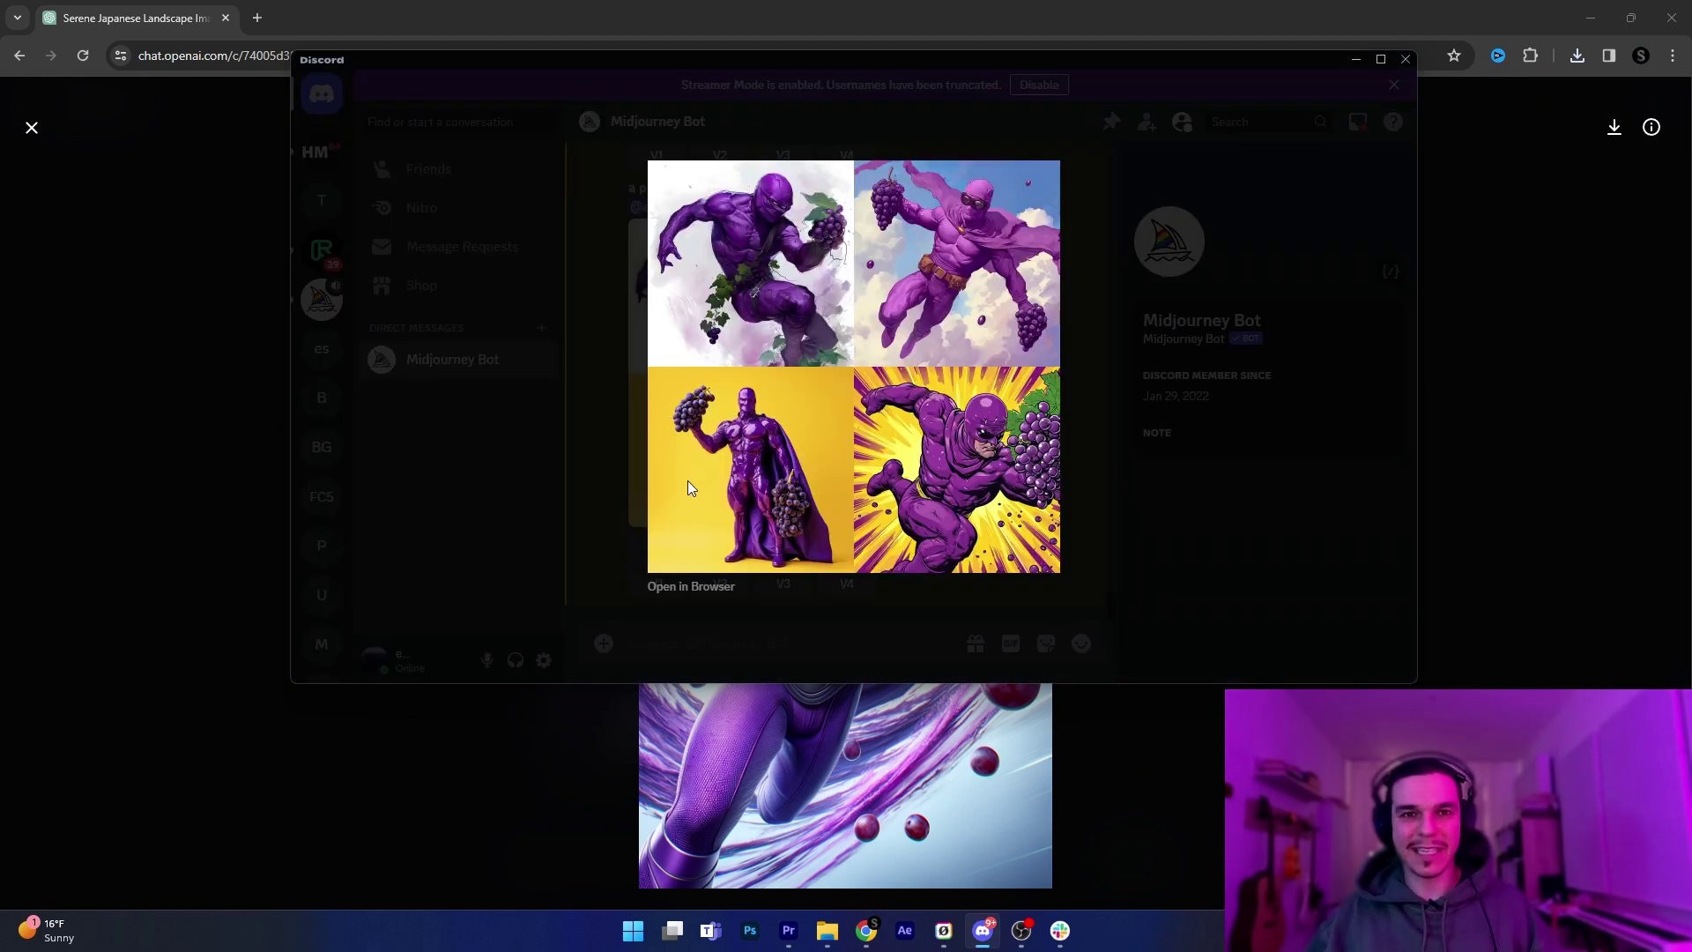
Open the superhero grid in Chrome and toggle it between full size and fit-to-window.
click(690, 586)
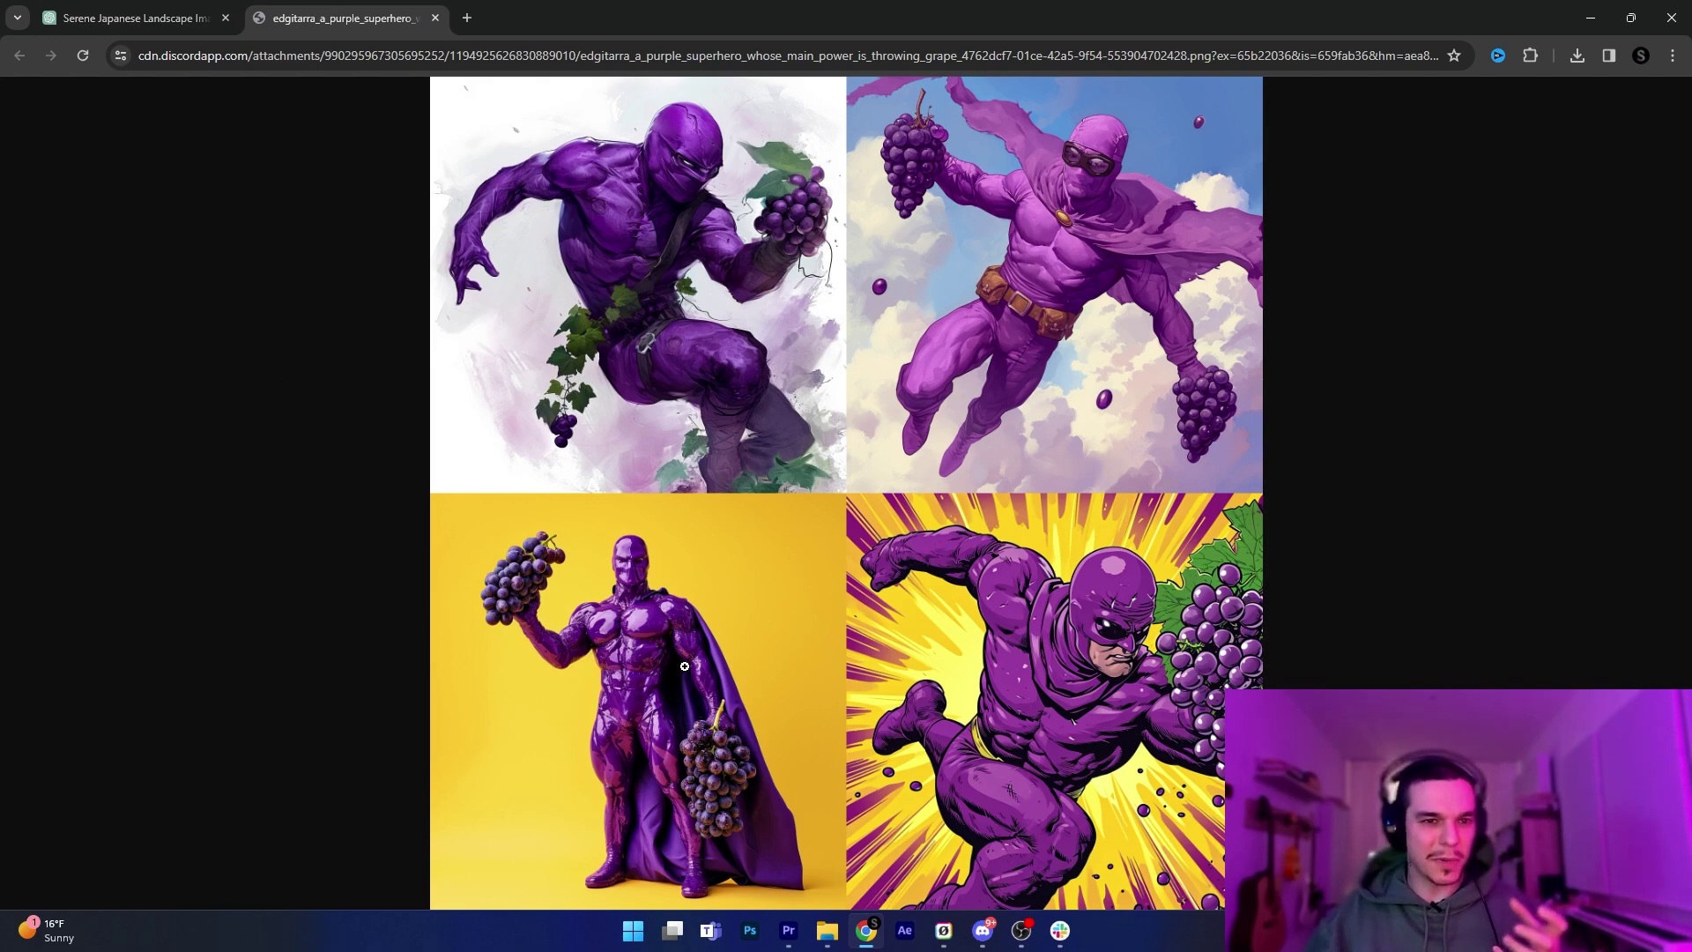
click(656, 680)
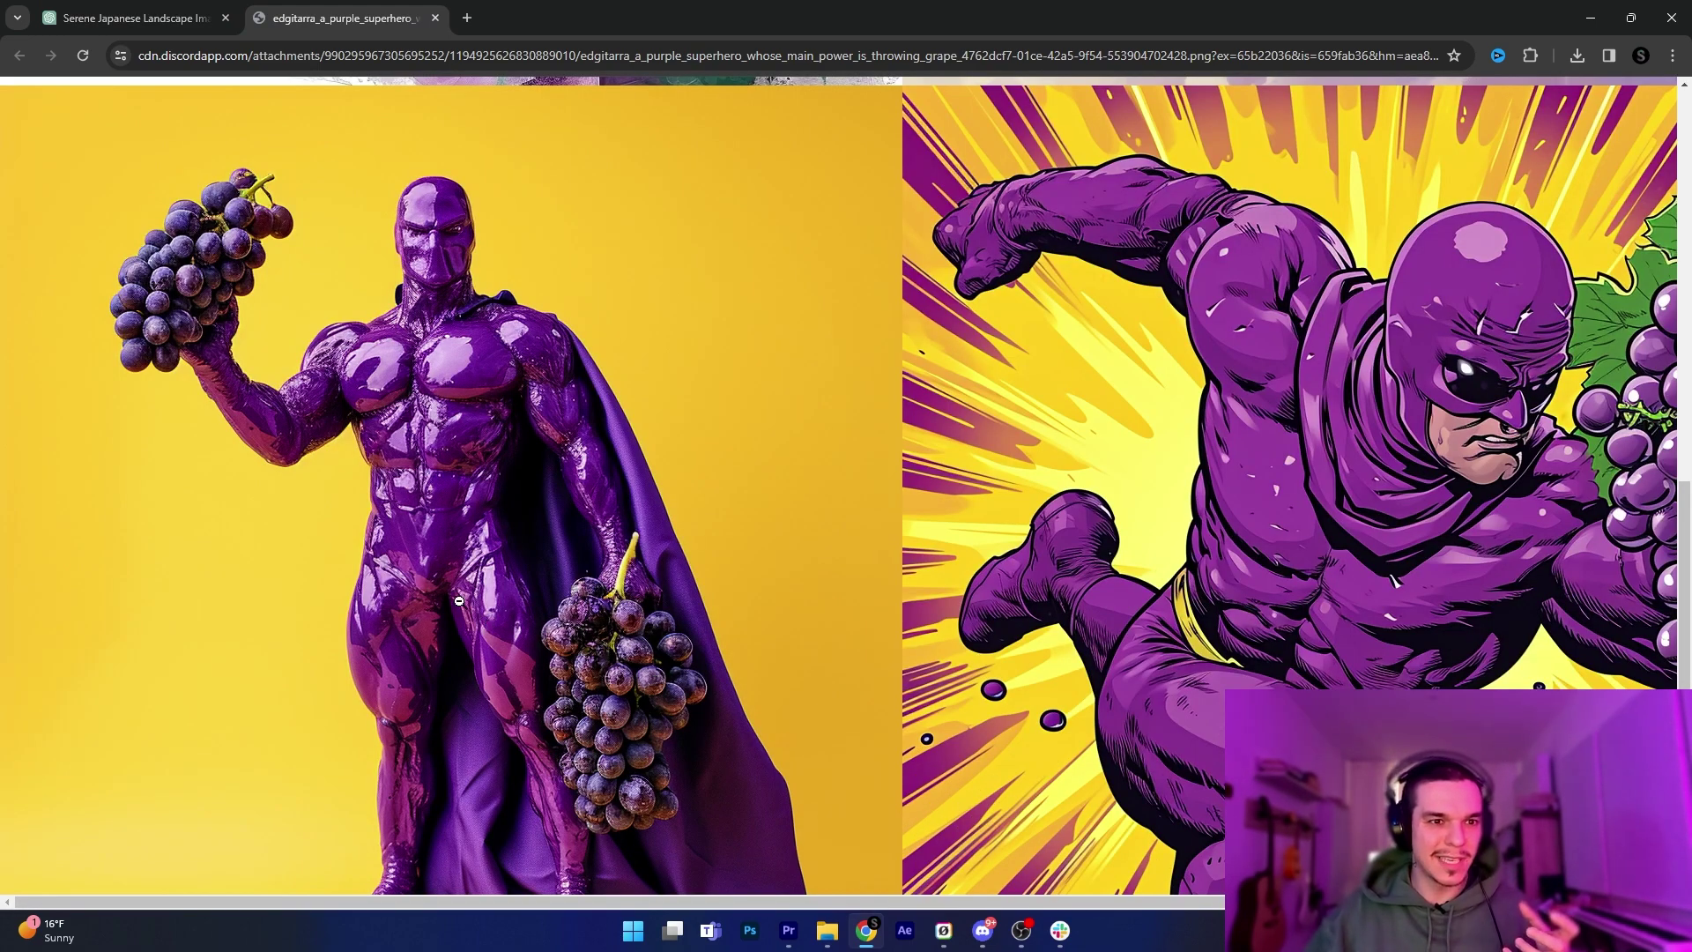
click(502, 589)
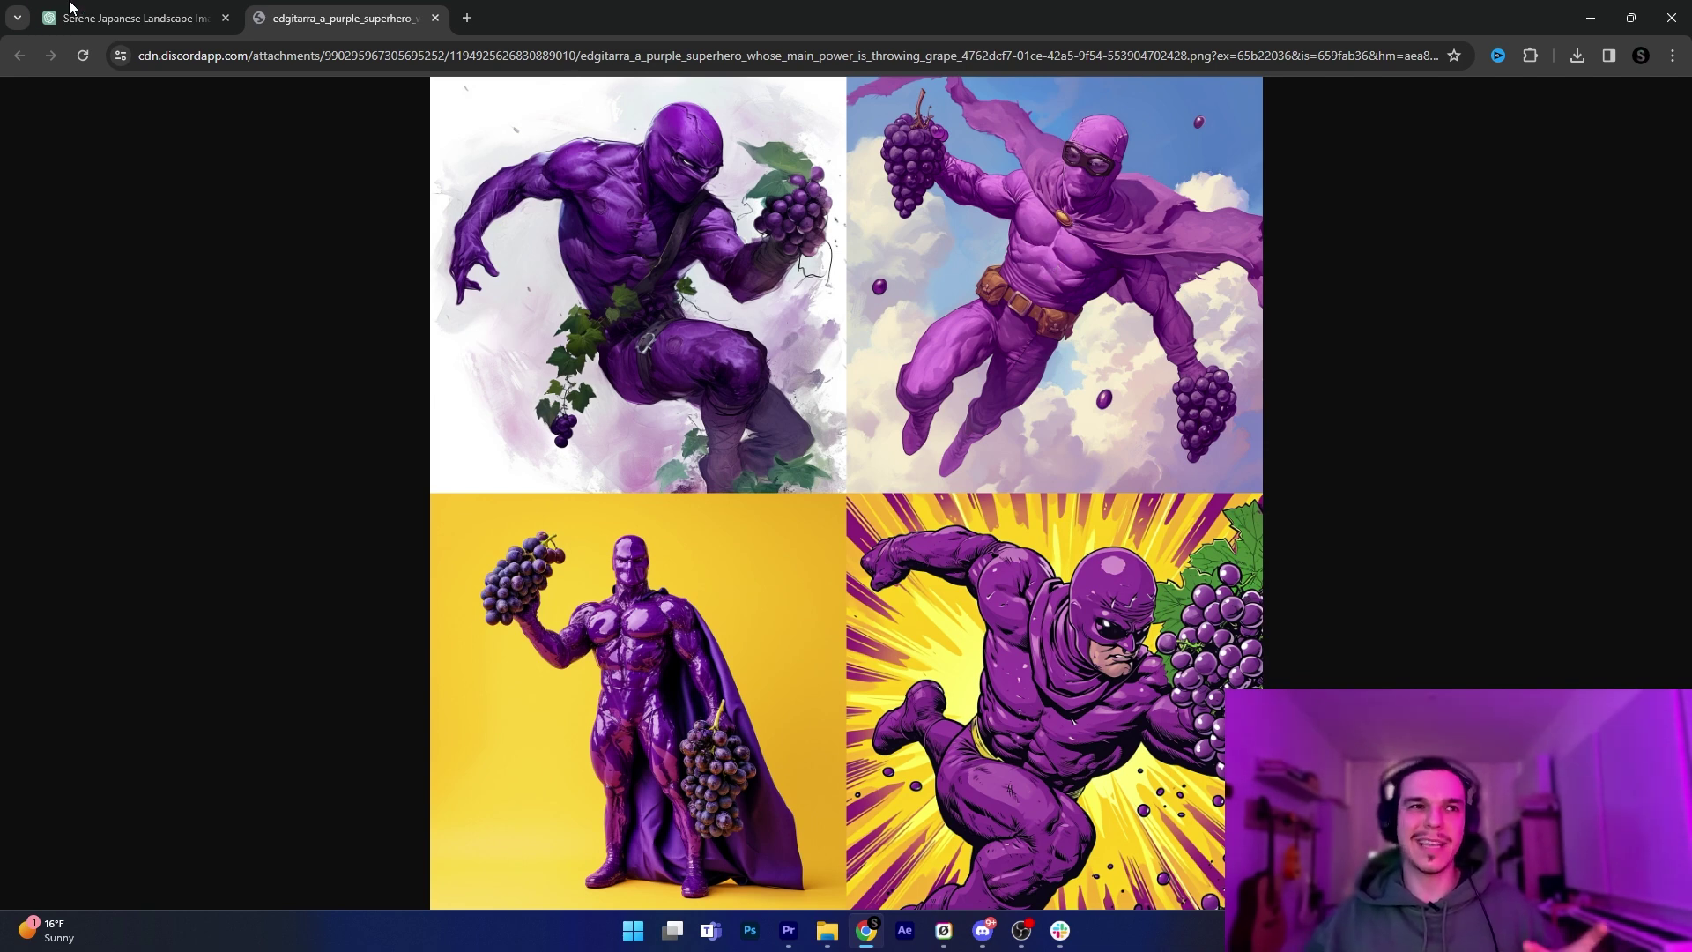
Switch back to the ChatGPT tab and close the enlarged superhero image.
click(122, 15)
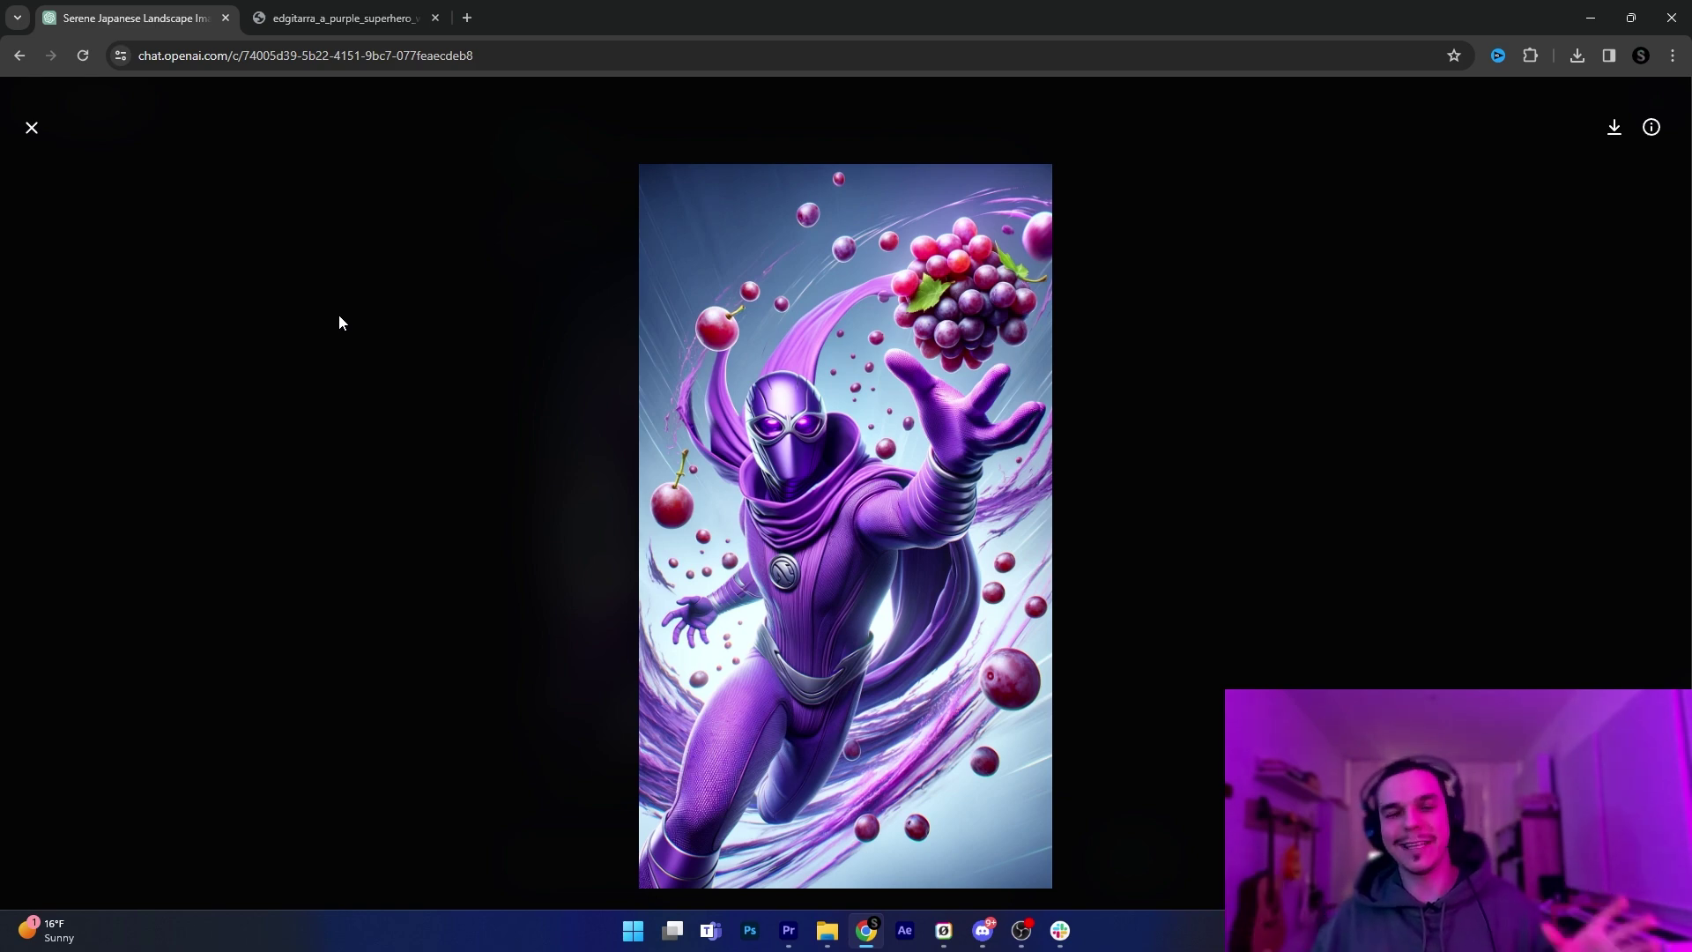
click(114, 372)
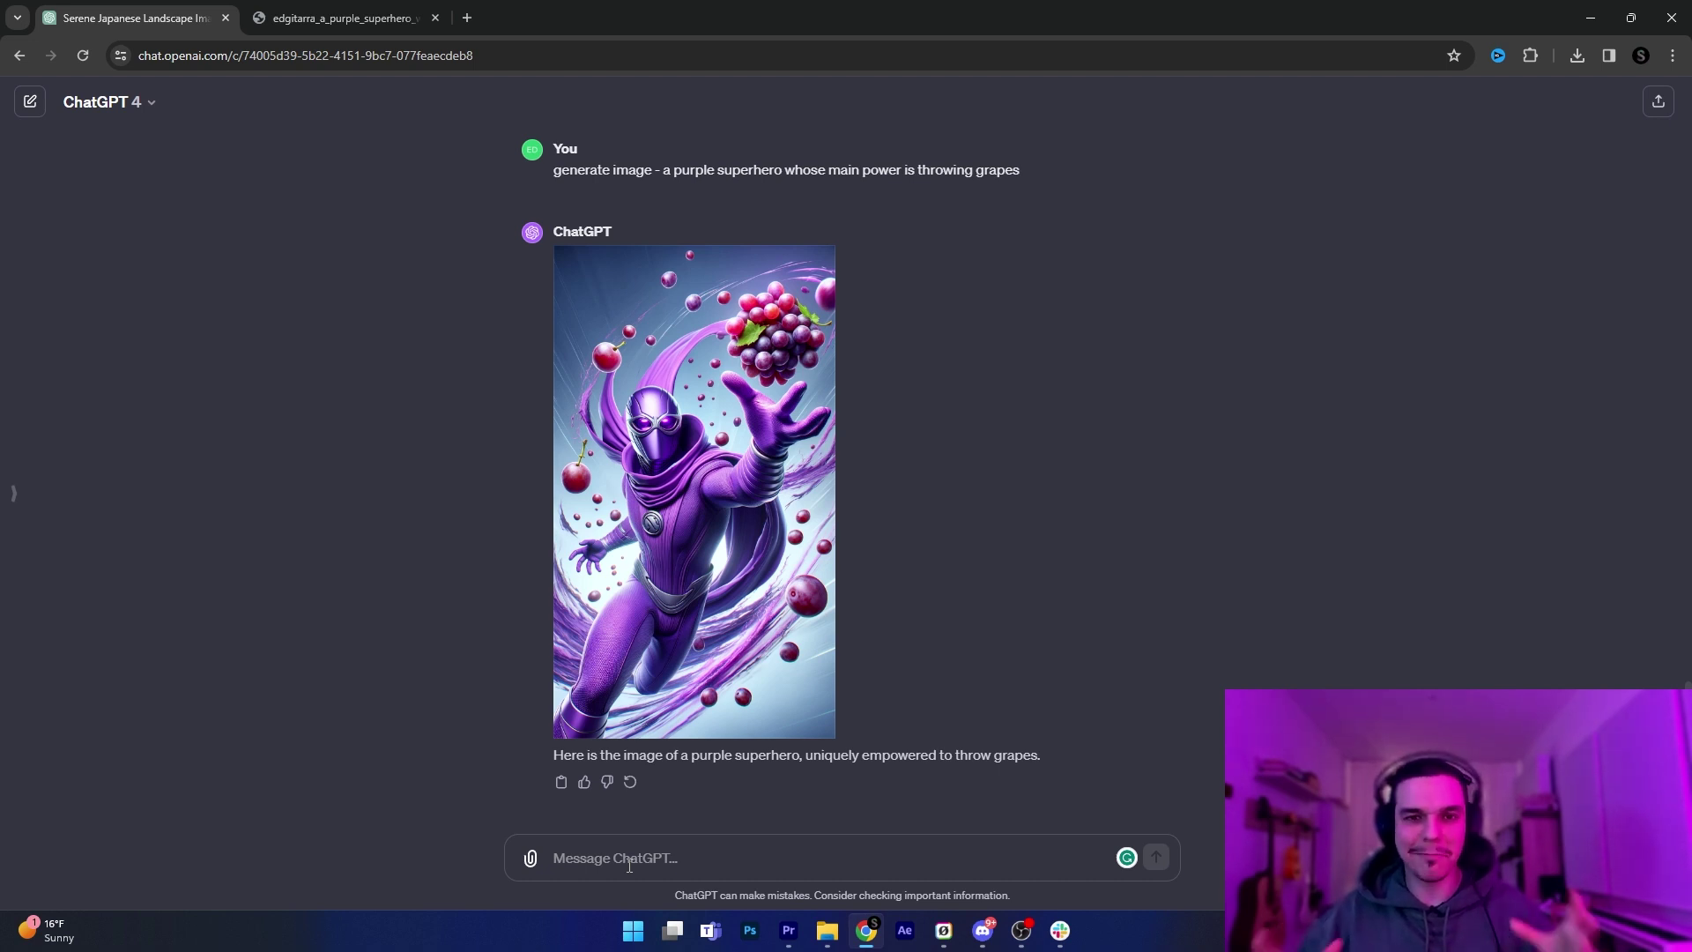
Generate 'classic burger with fries on a side' in ChatGPT and inspect the result full screen.
text(generate image classic burger )
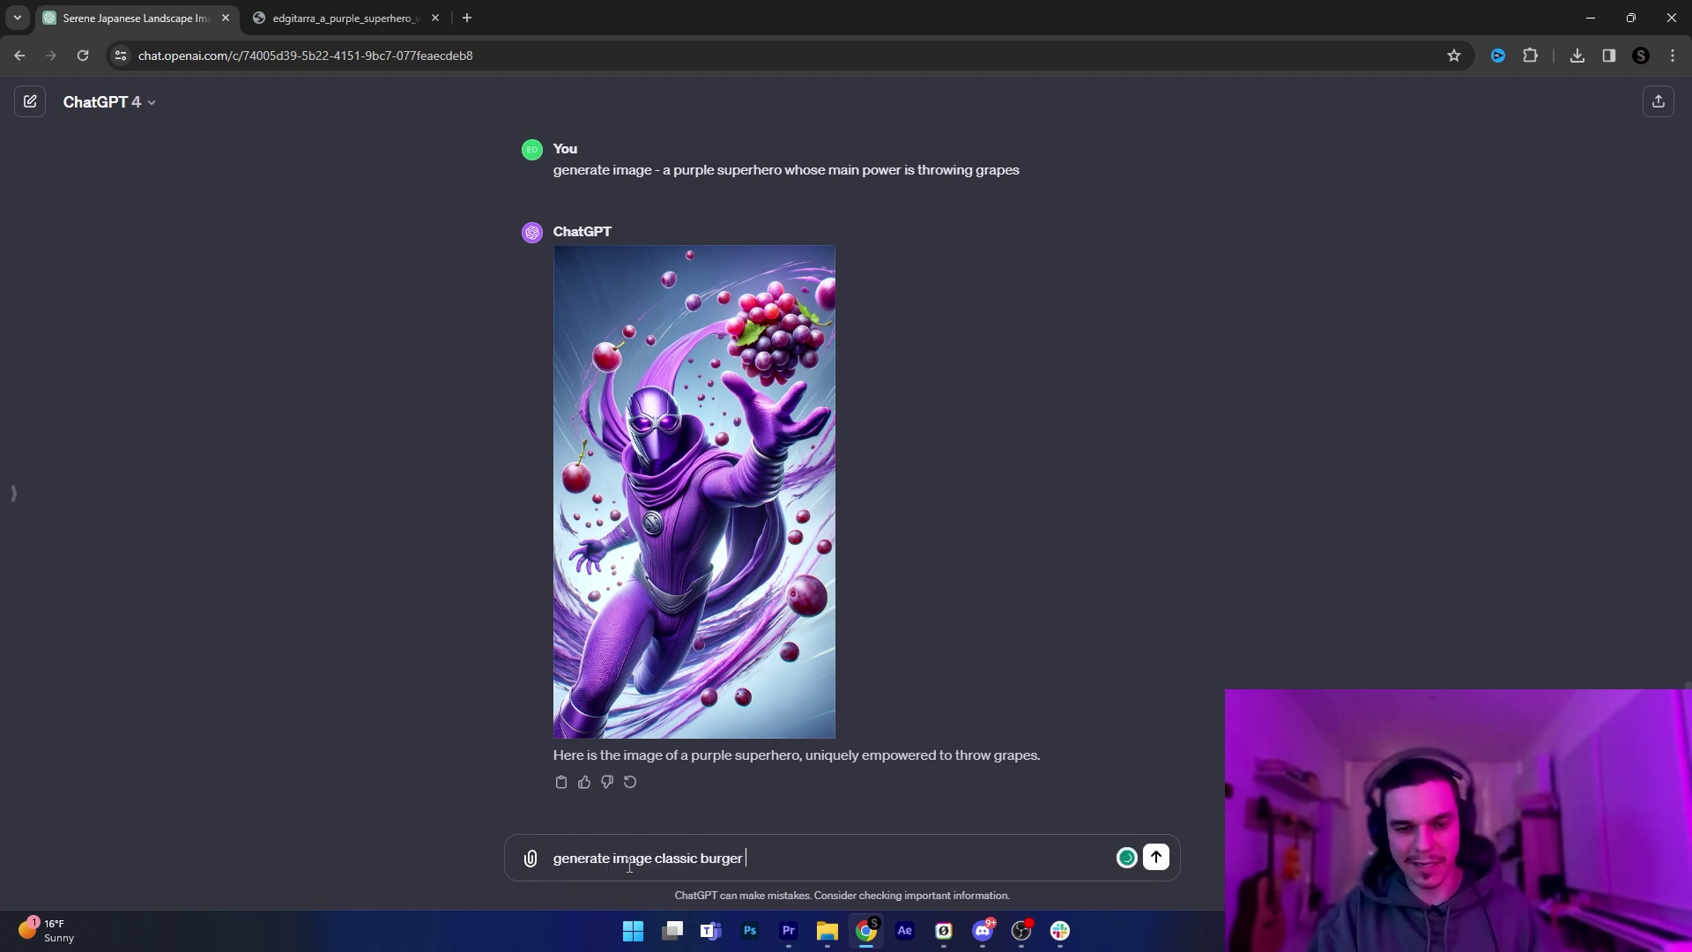
text(with fries on a side)
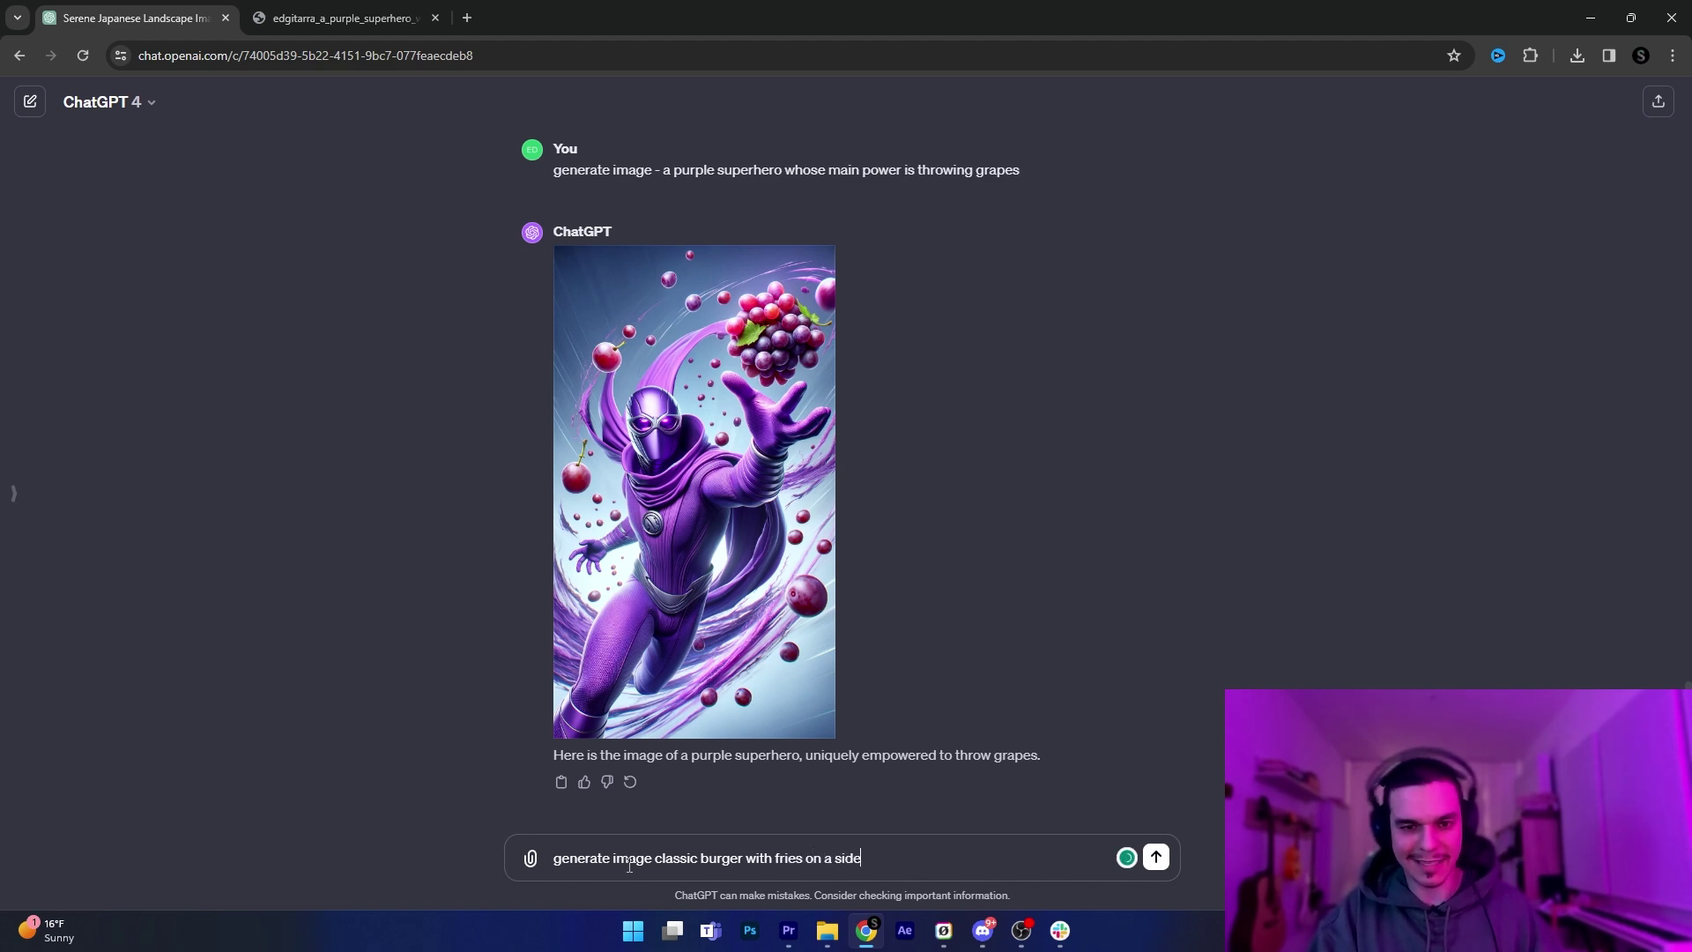
key(Return)
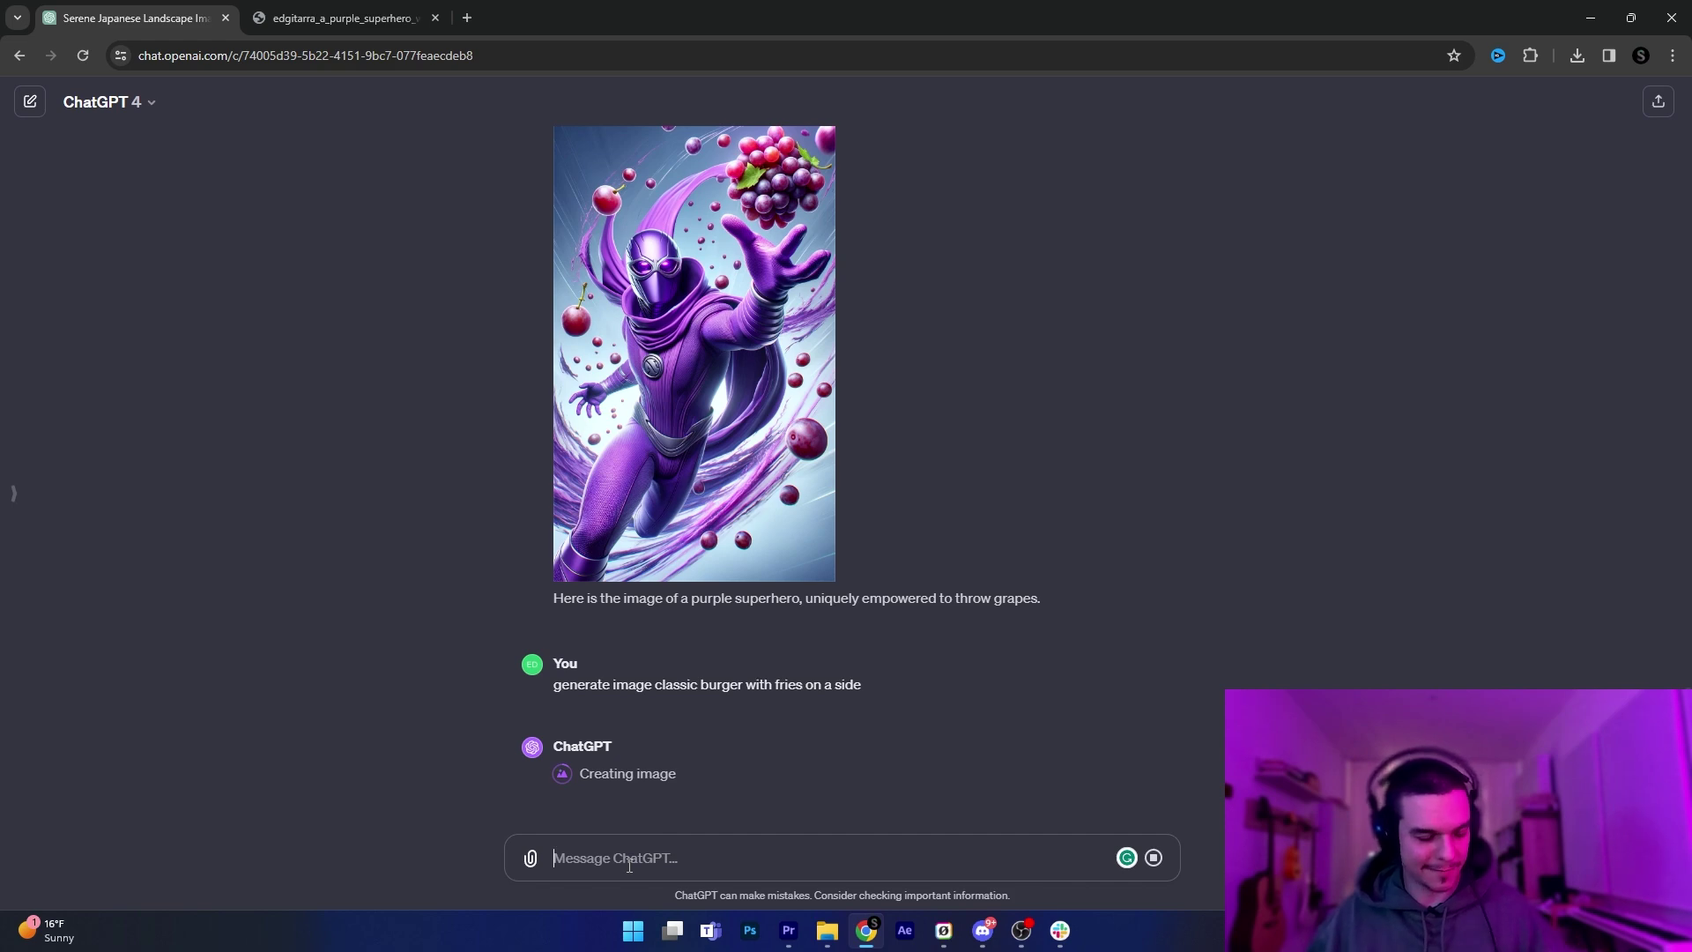
click(726, 537)
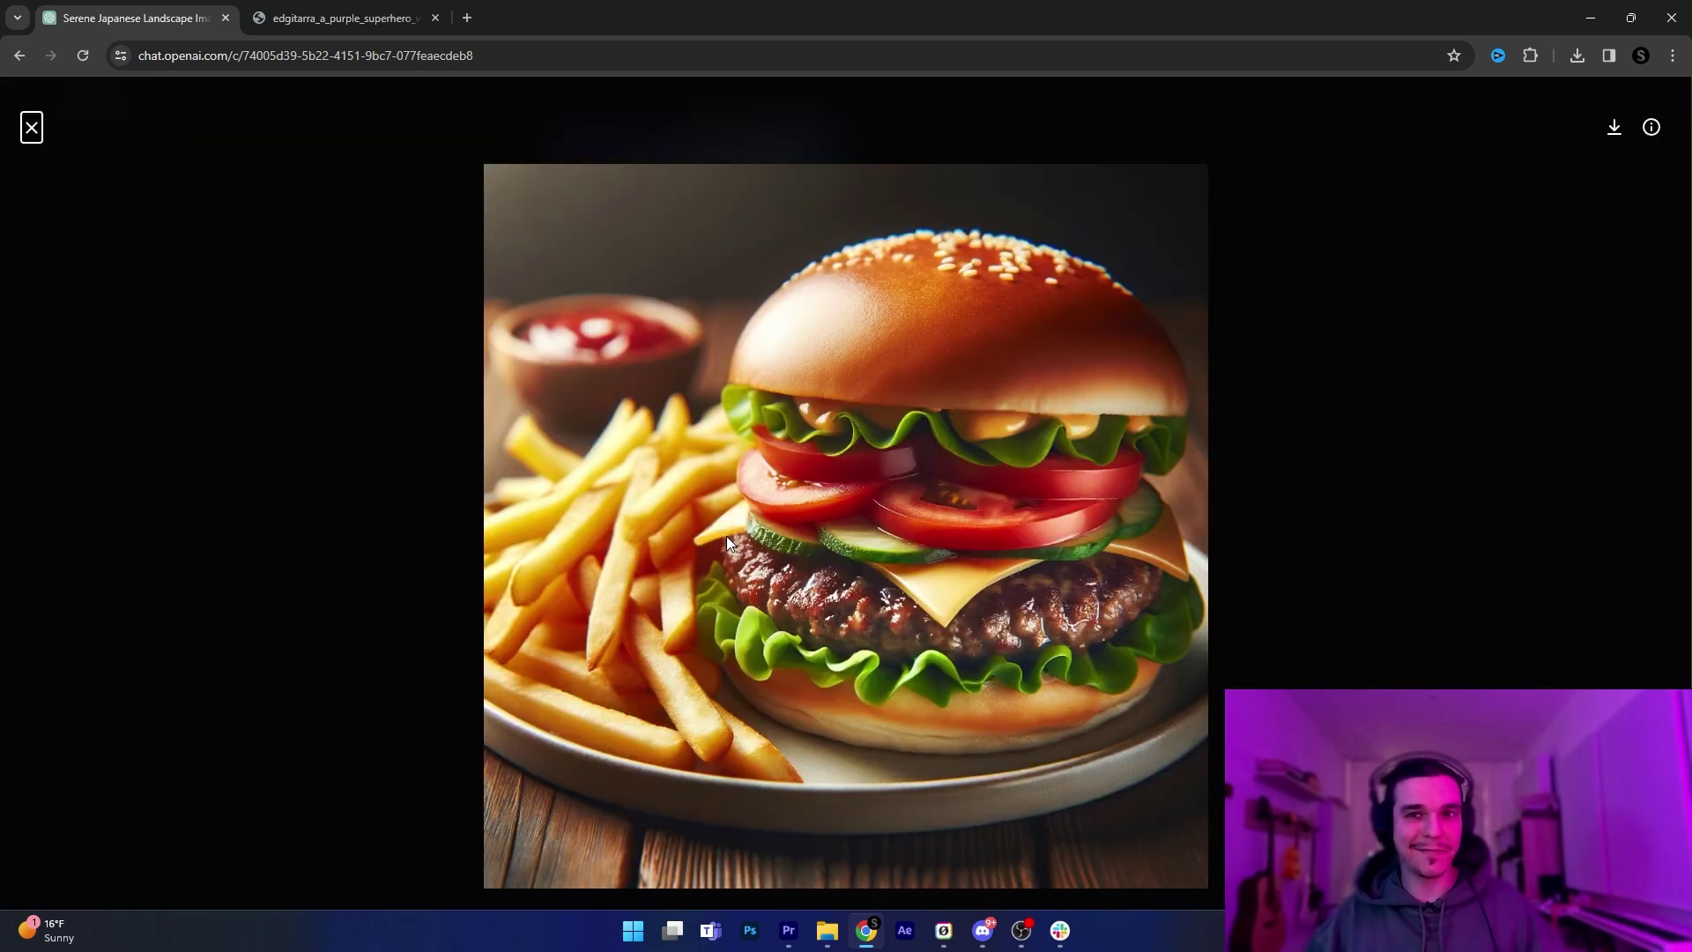
click(480, 502)
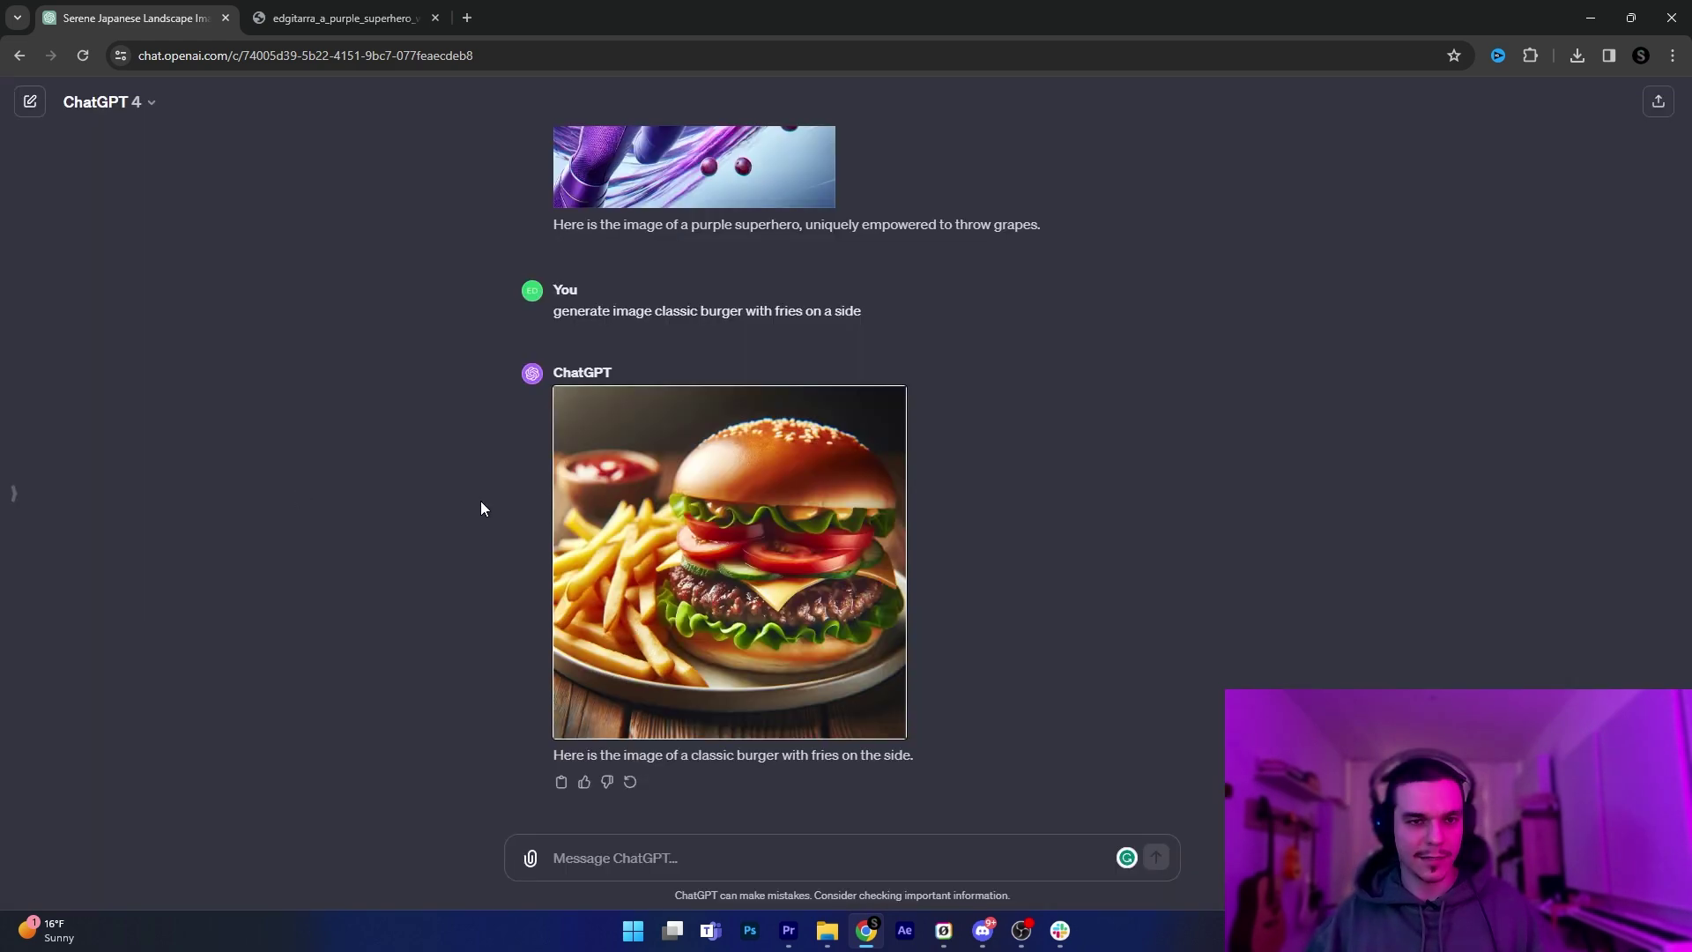
click(671, 504)
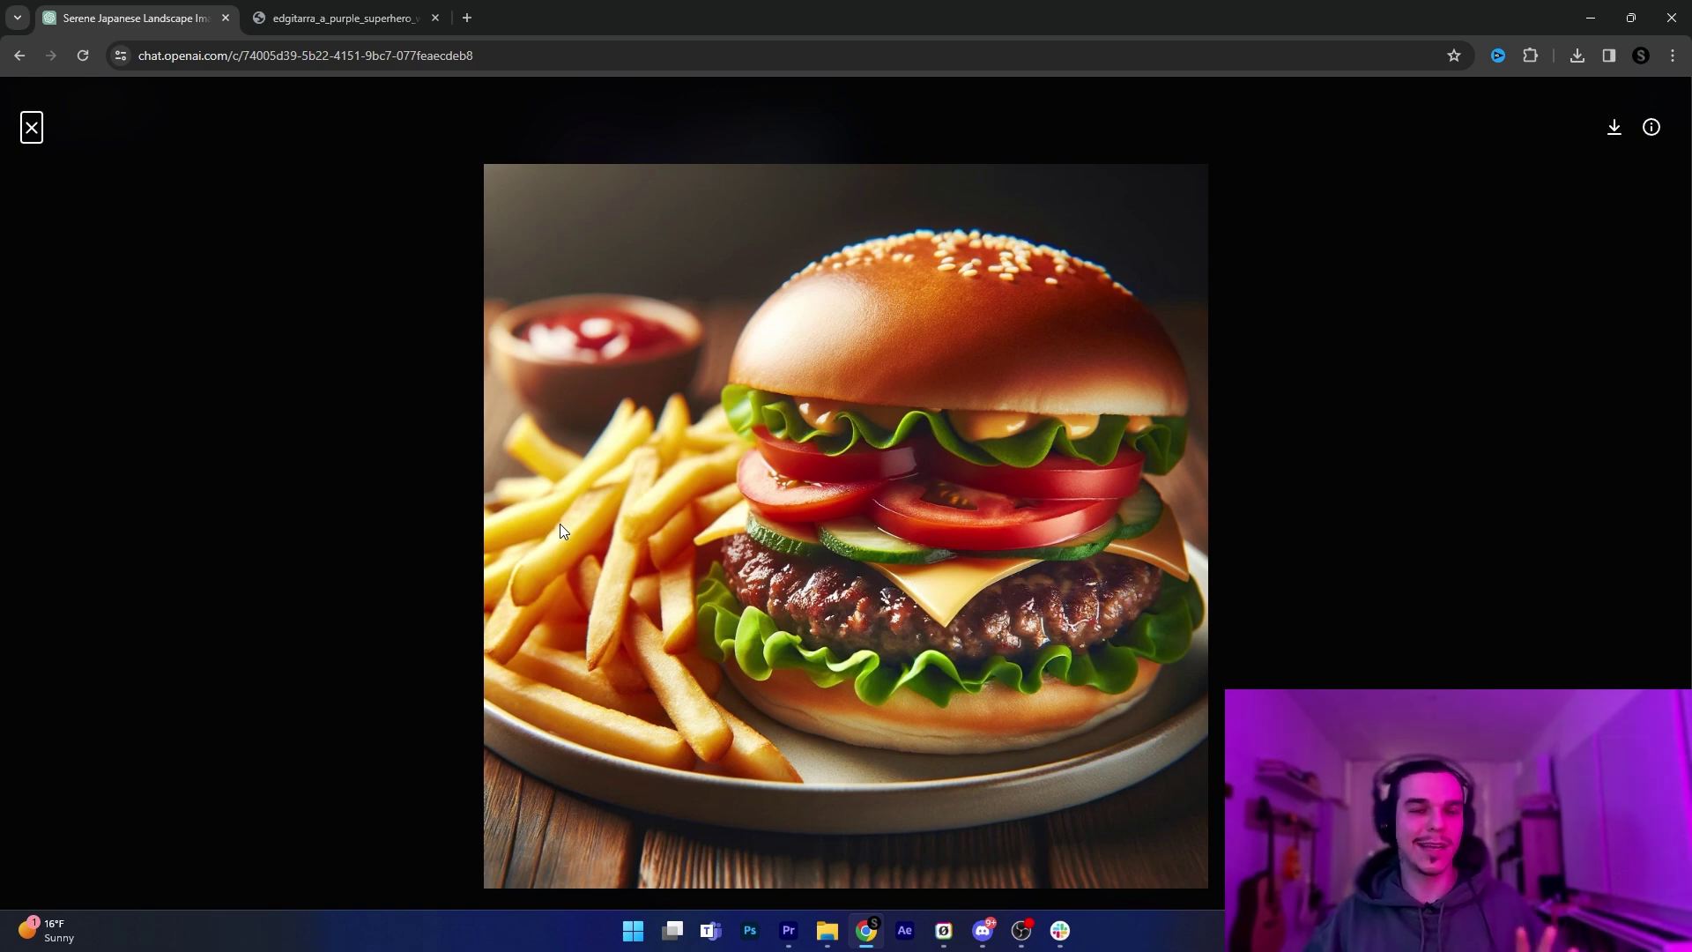
click(32, 128)
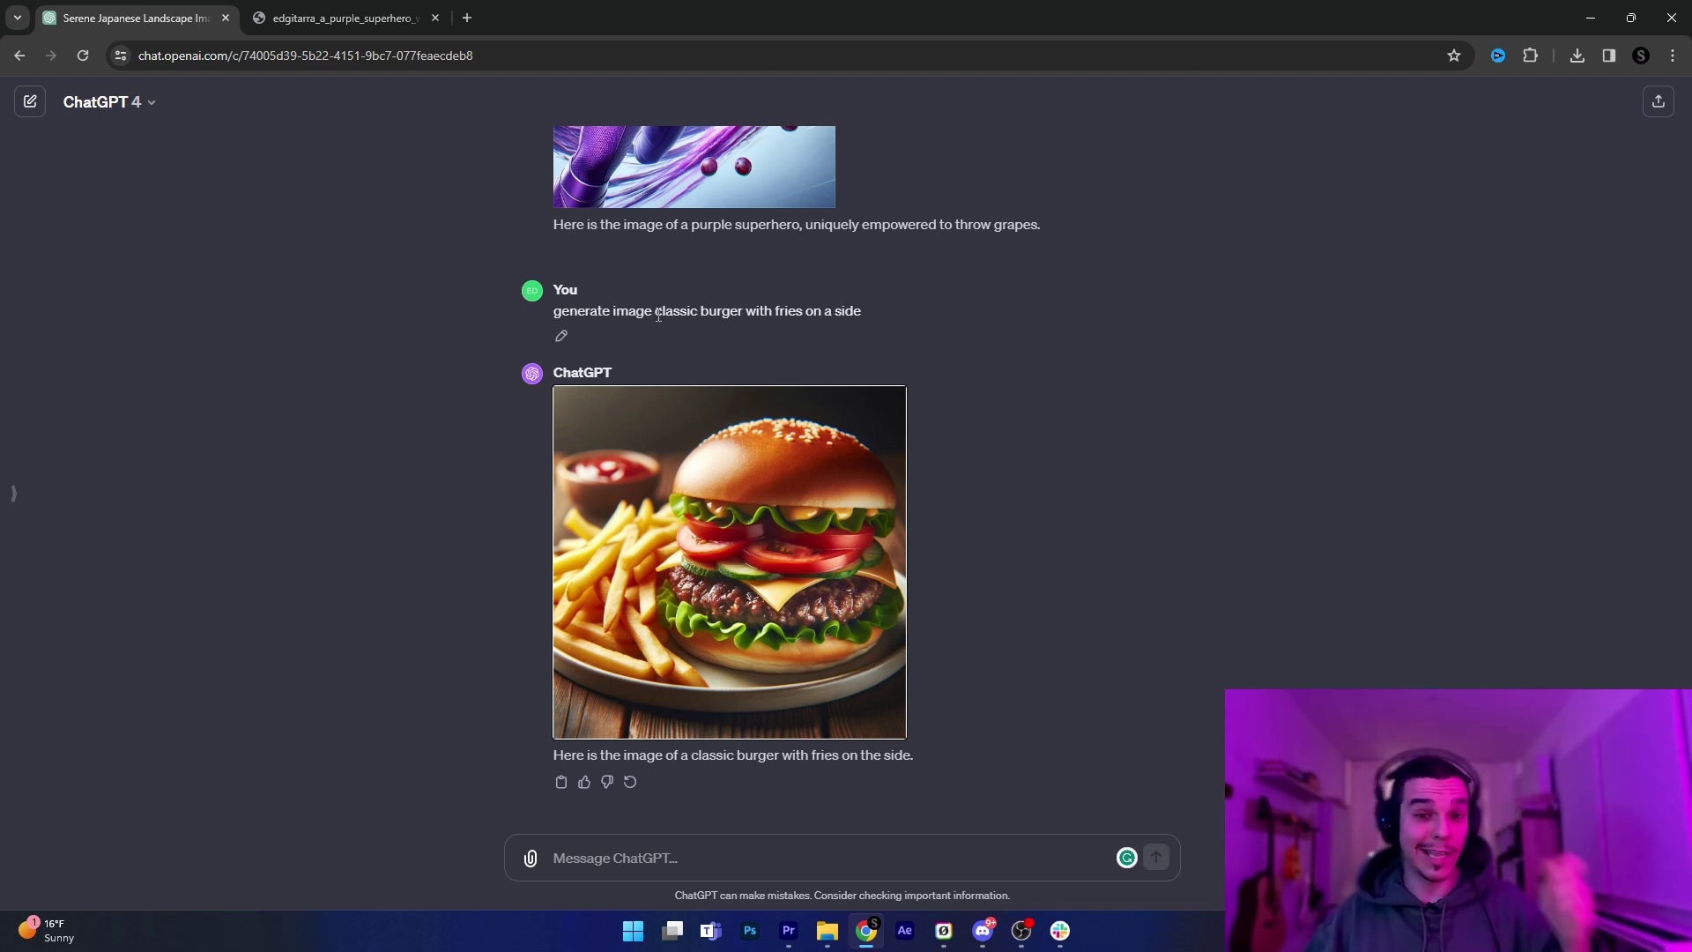
Copy the burger prompt from ChatGPT and run it through Midjourney's /imagine.
drag(658, 315, 1280, 317)
key(ctrl+c)
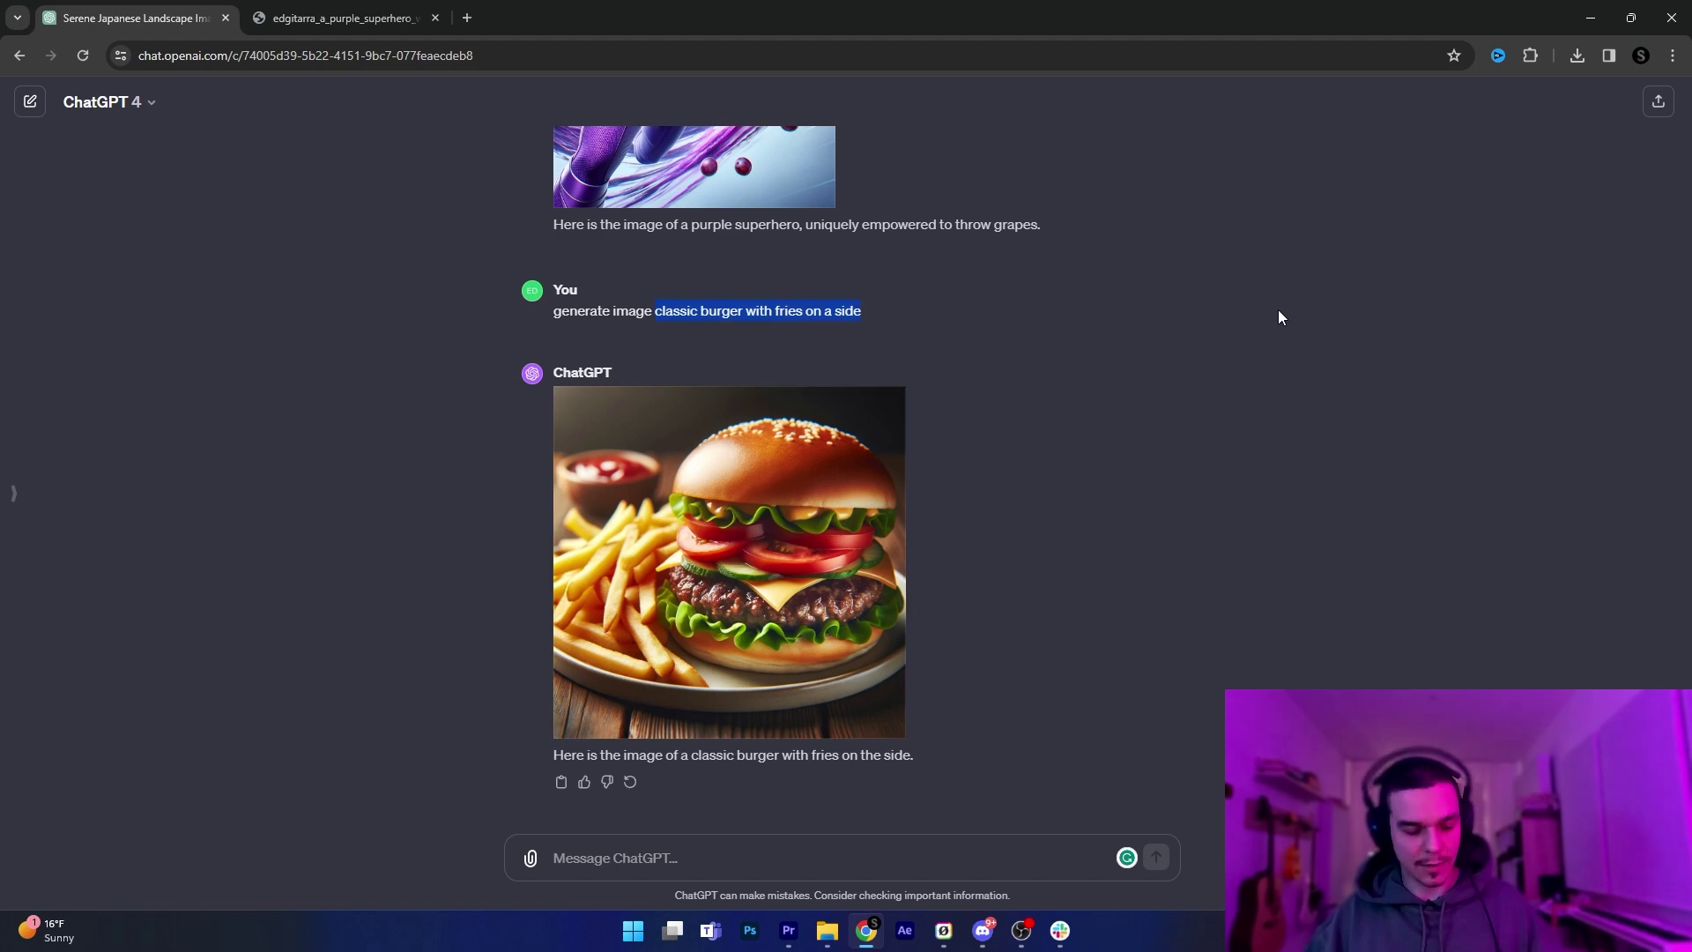
key(alt+Tab)
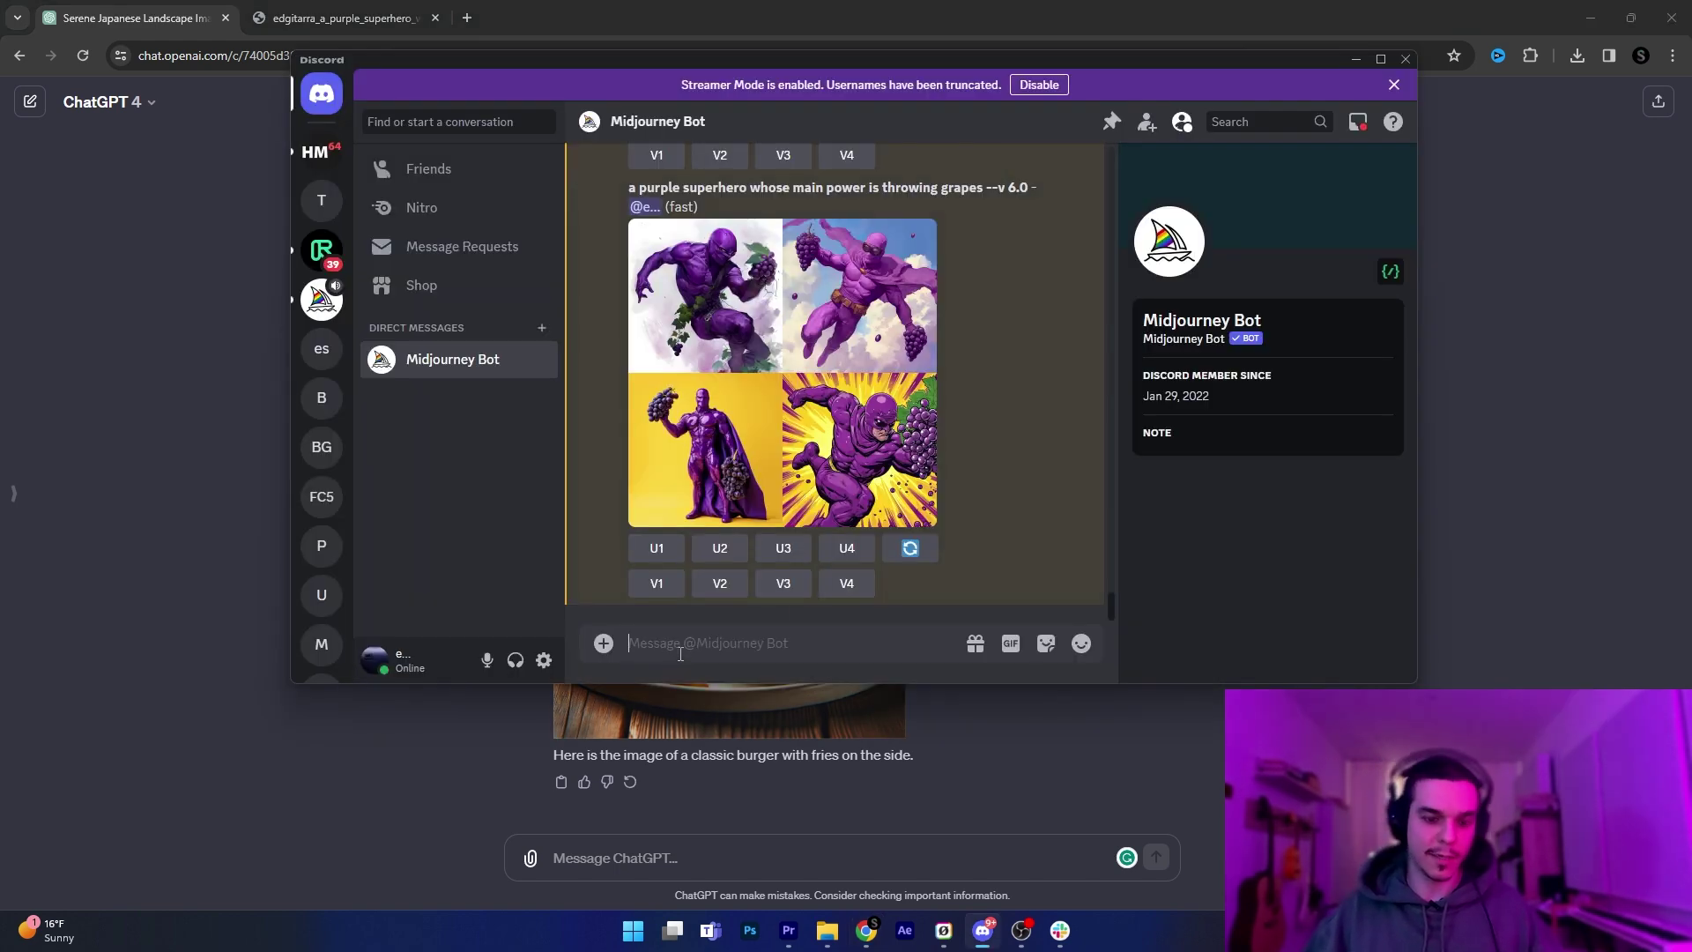
text(/imagine)
key(Tab)
key(ctrl+v)
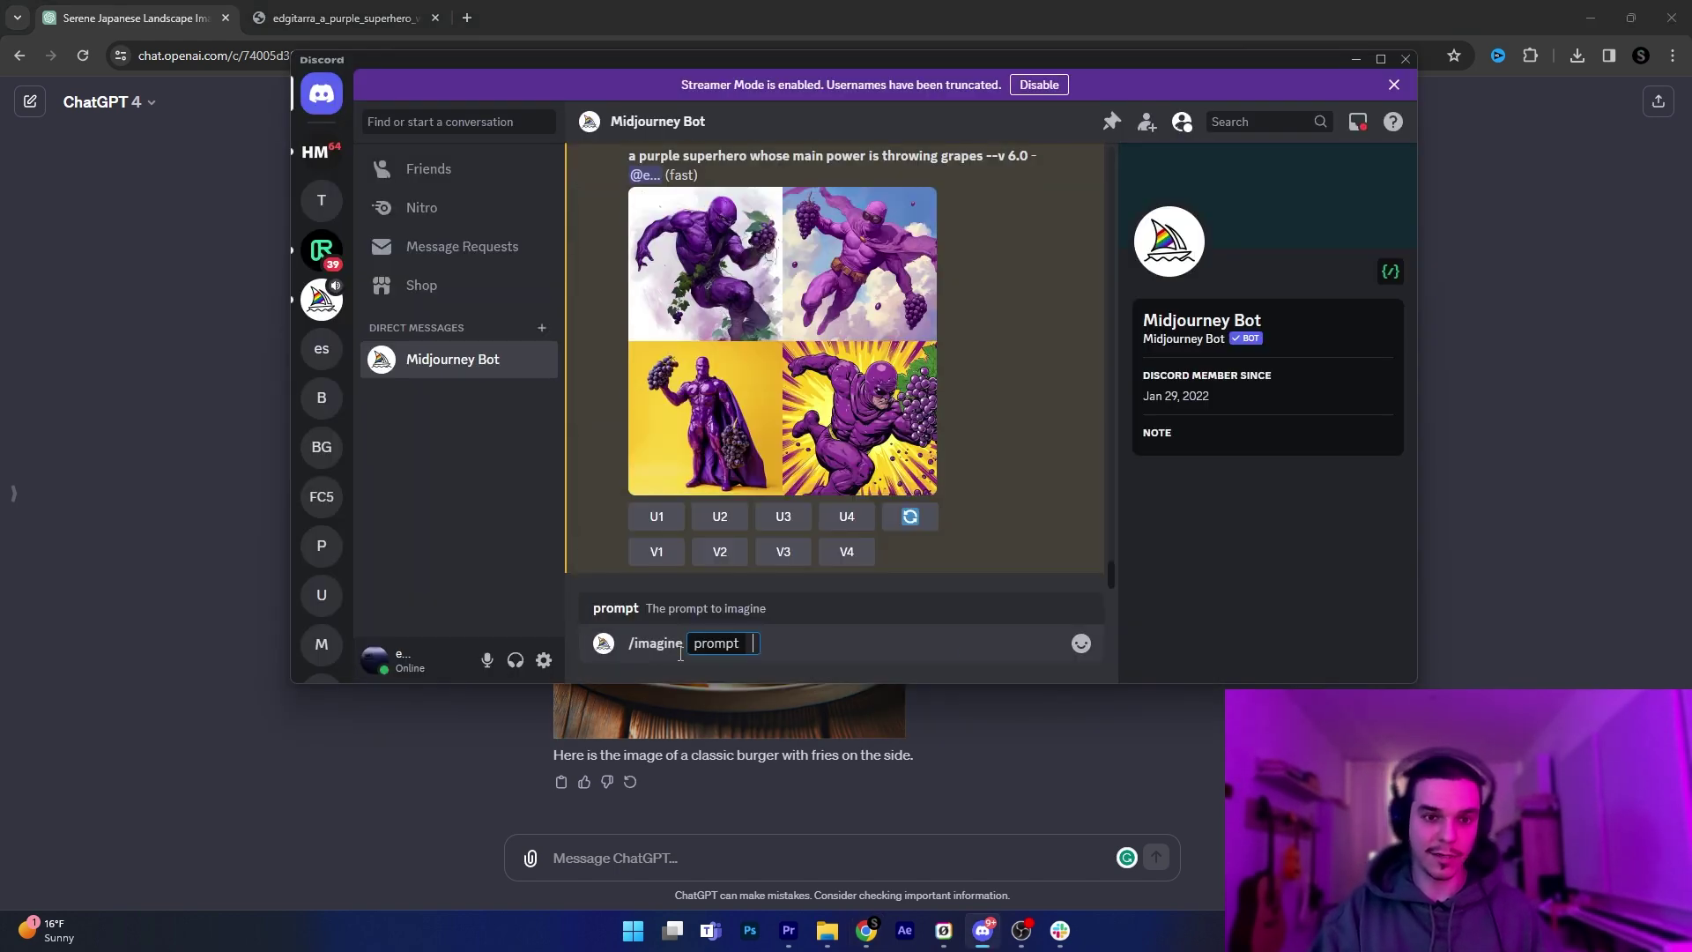
key(Return)
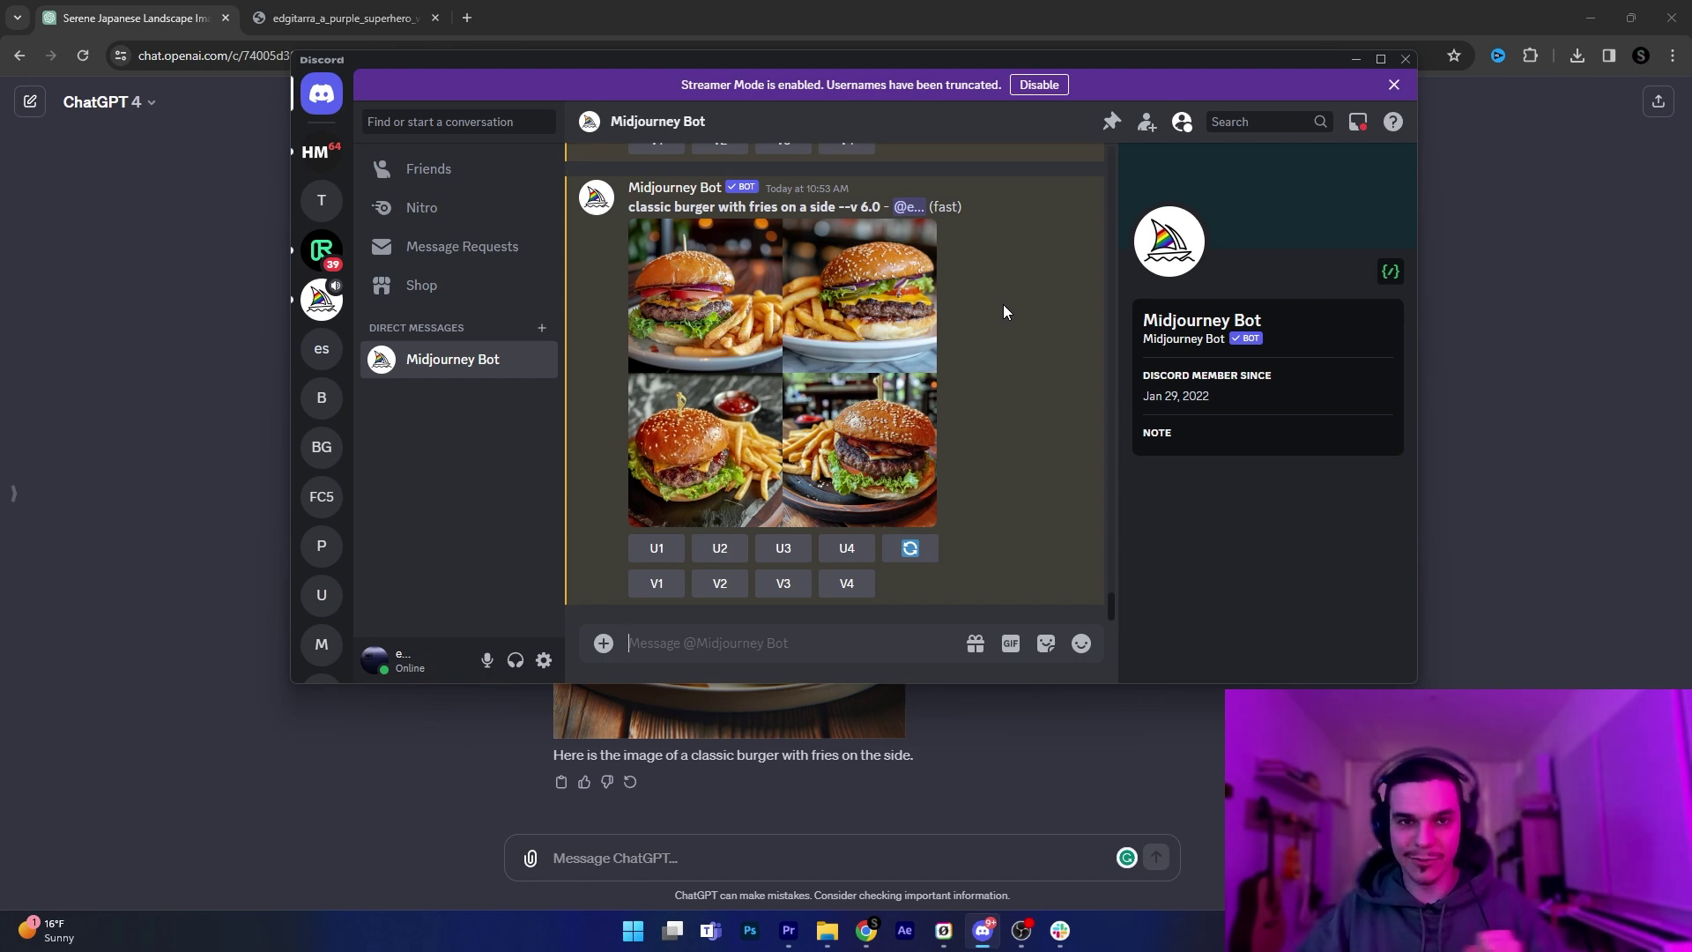
Open the Midjourney burger grid in Chrome and view it at full size.
click(881, 322)
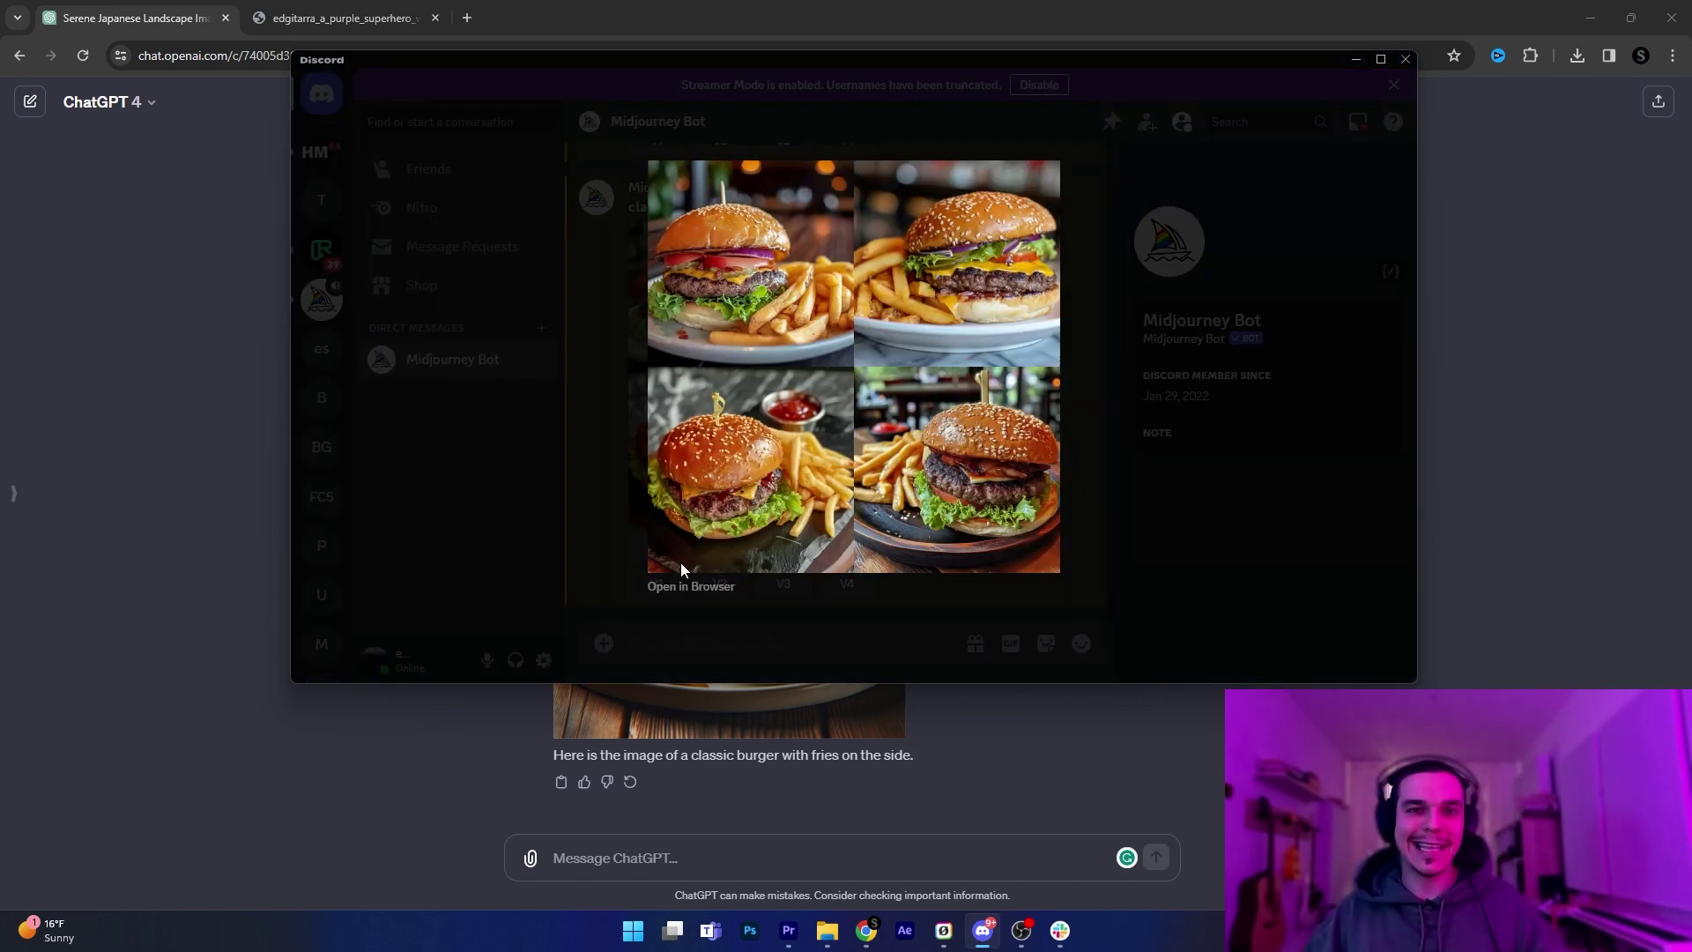
click(678, 589)
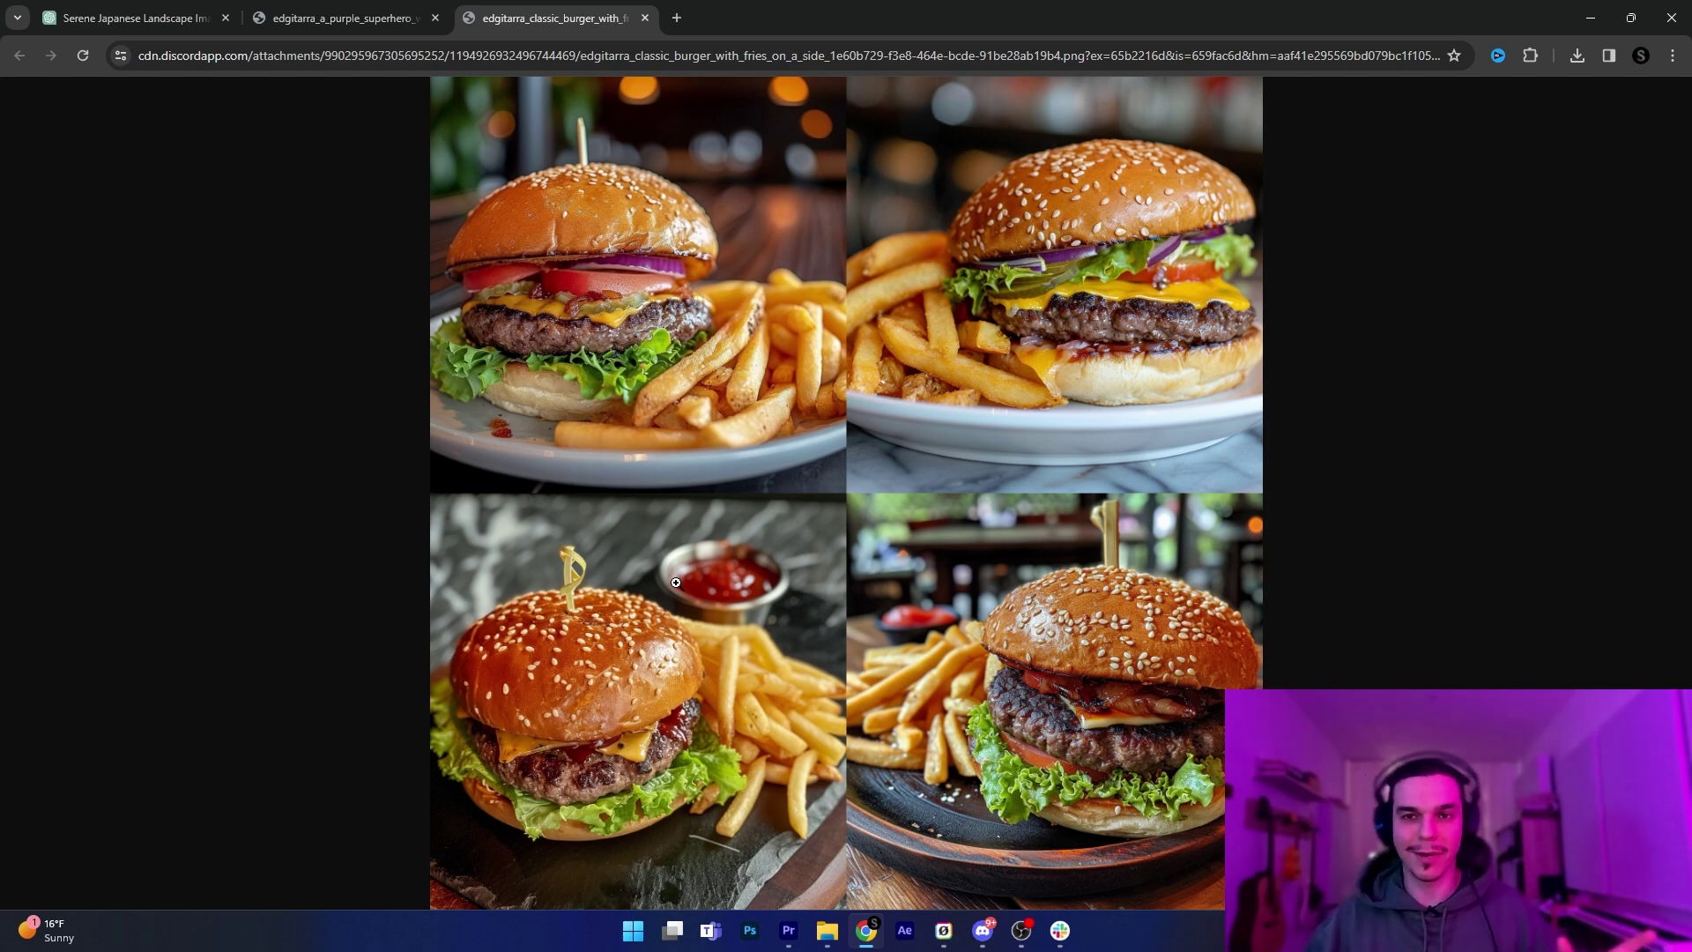
click(584, 248)
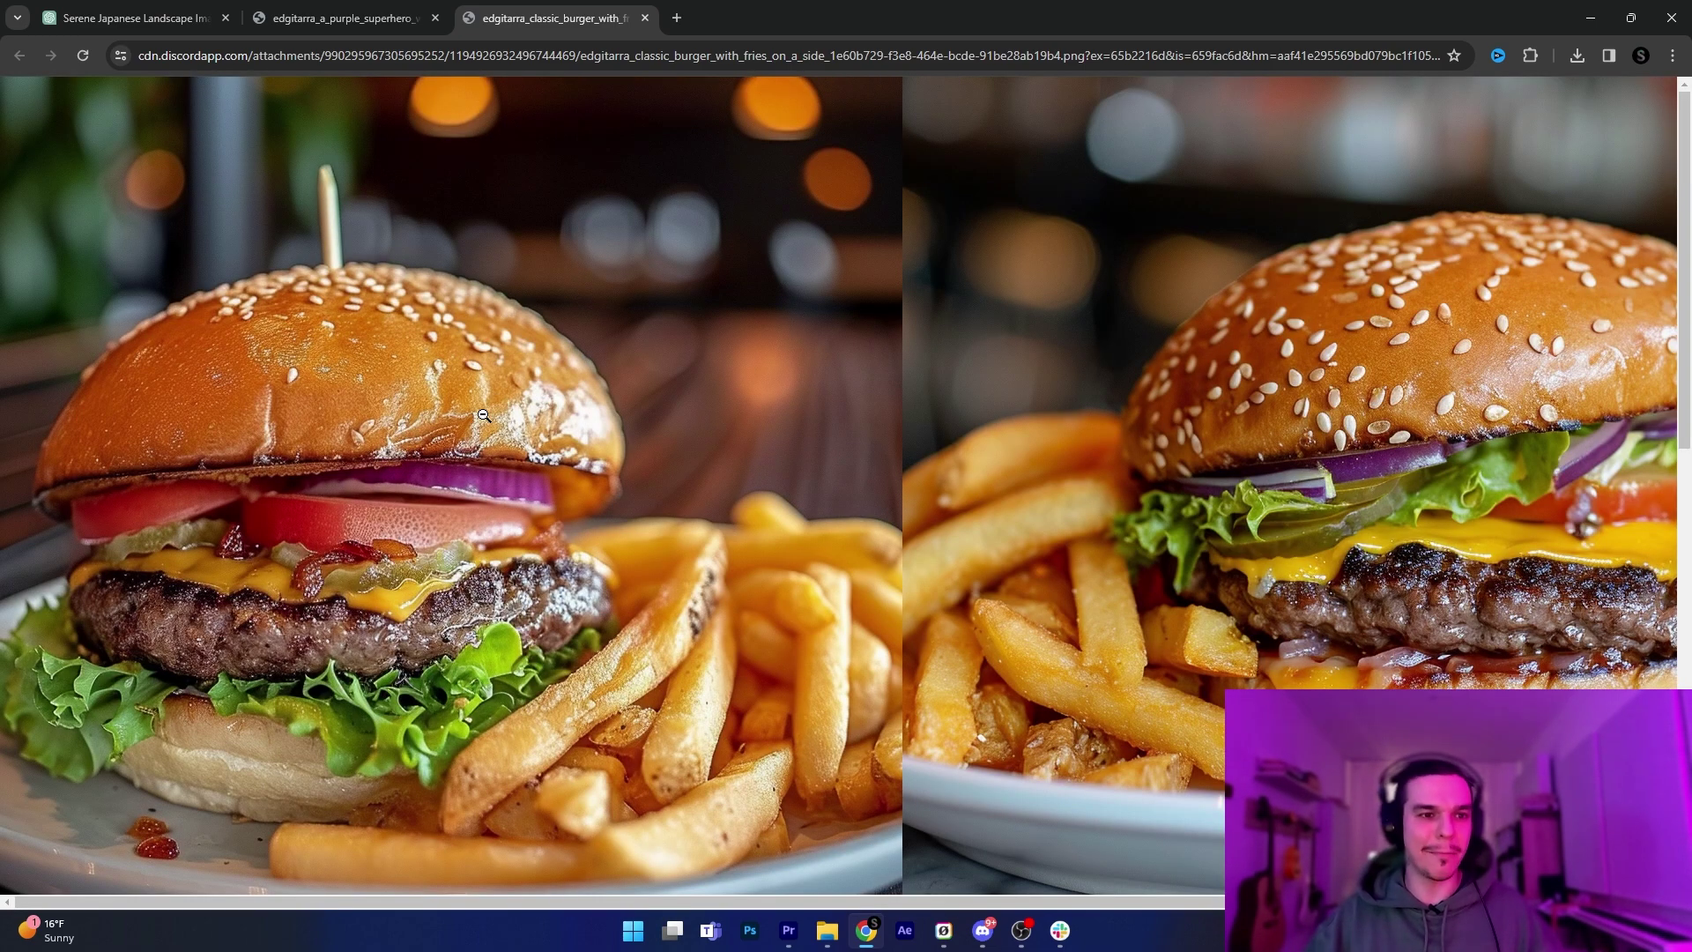
scroll(489, 432, down, 1)
click(502, 455)
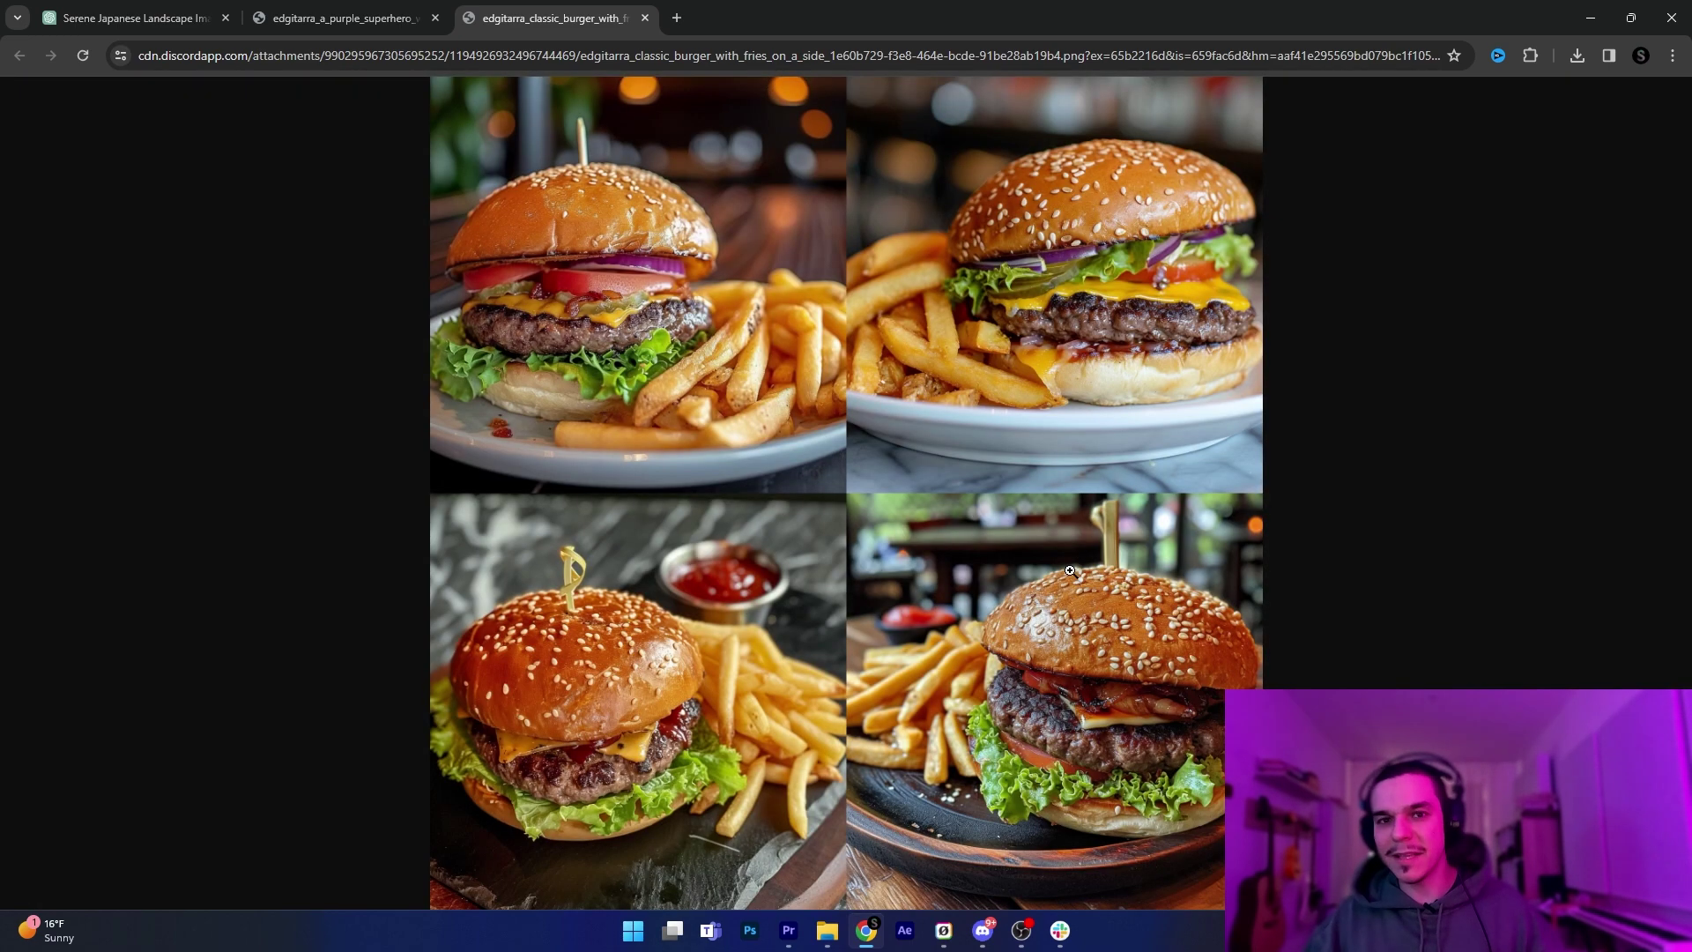
Zoom in on the bottom burgers, including the bottom-right one, then return to the full grid.
click(647, 770)
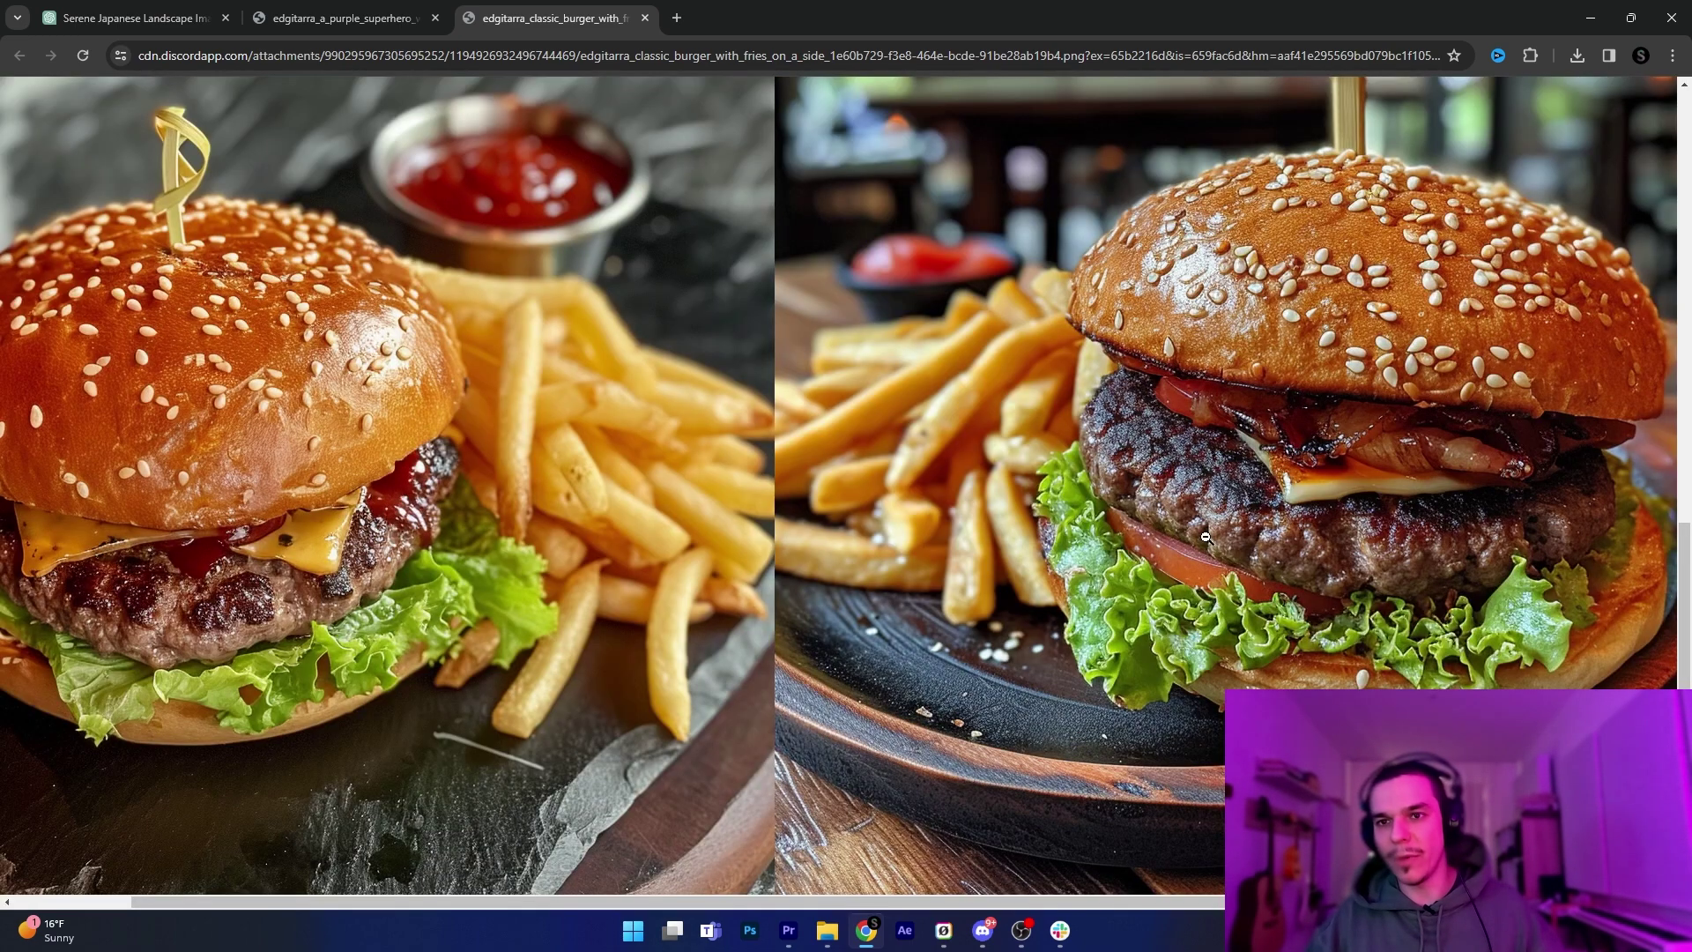
click(1132, 510)
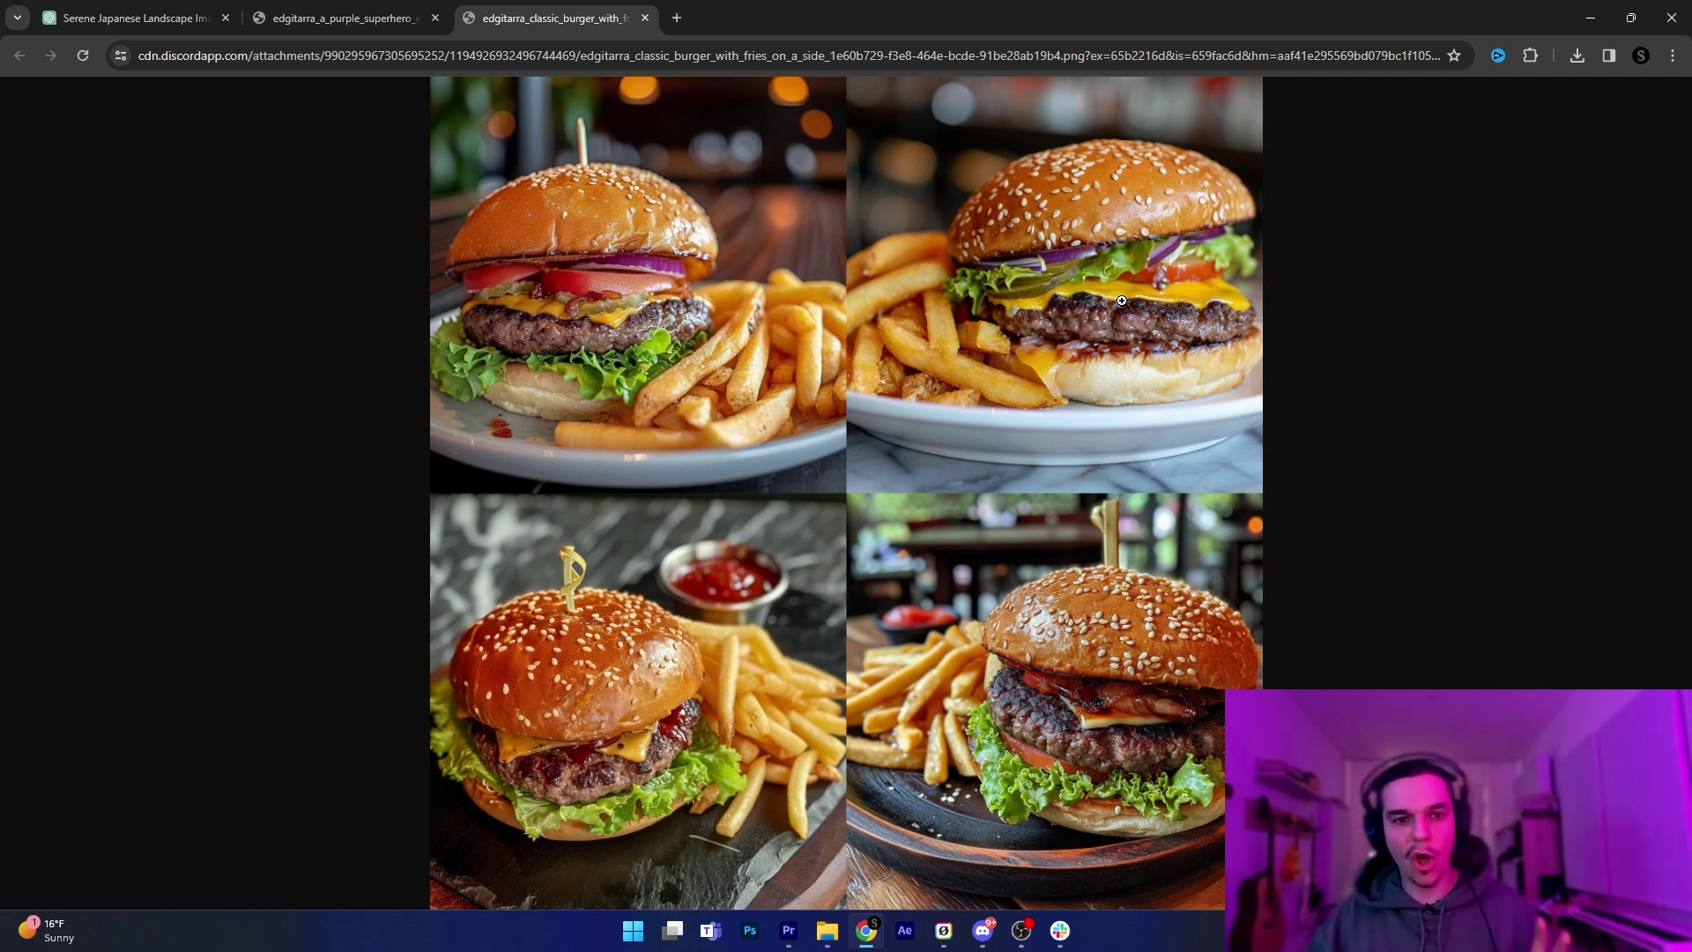
click(1134, 778)
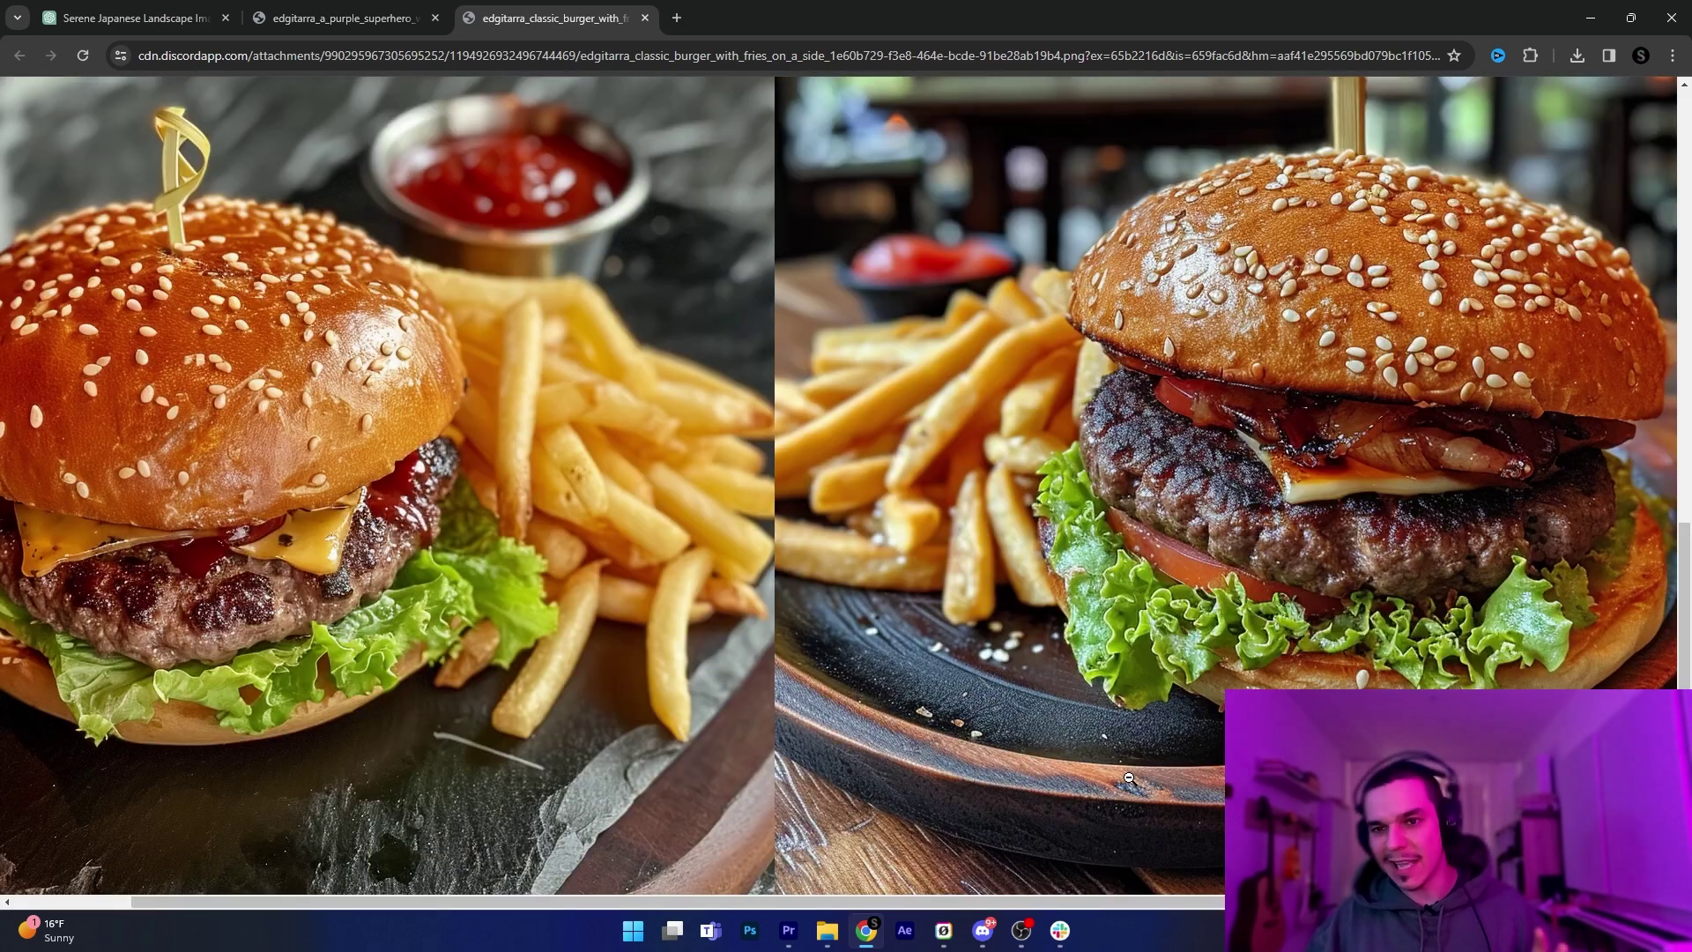
click(1569, 379)
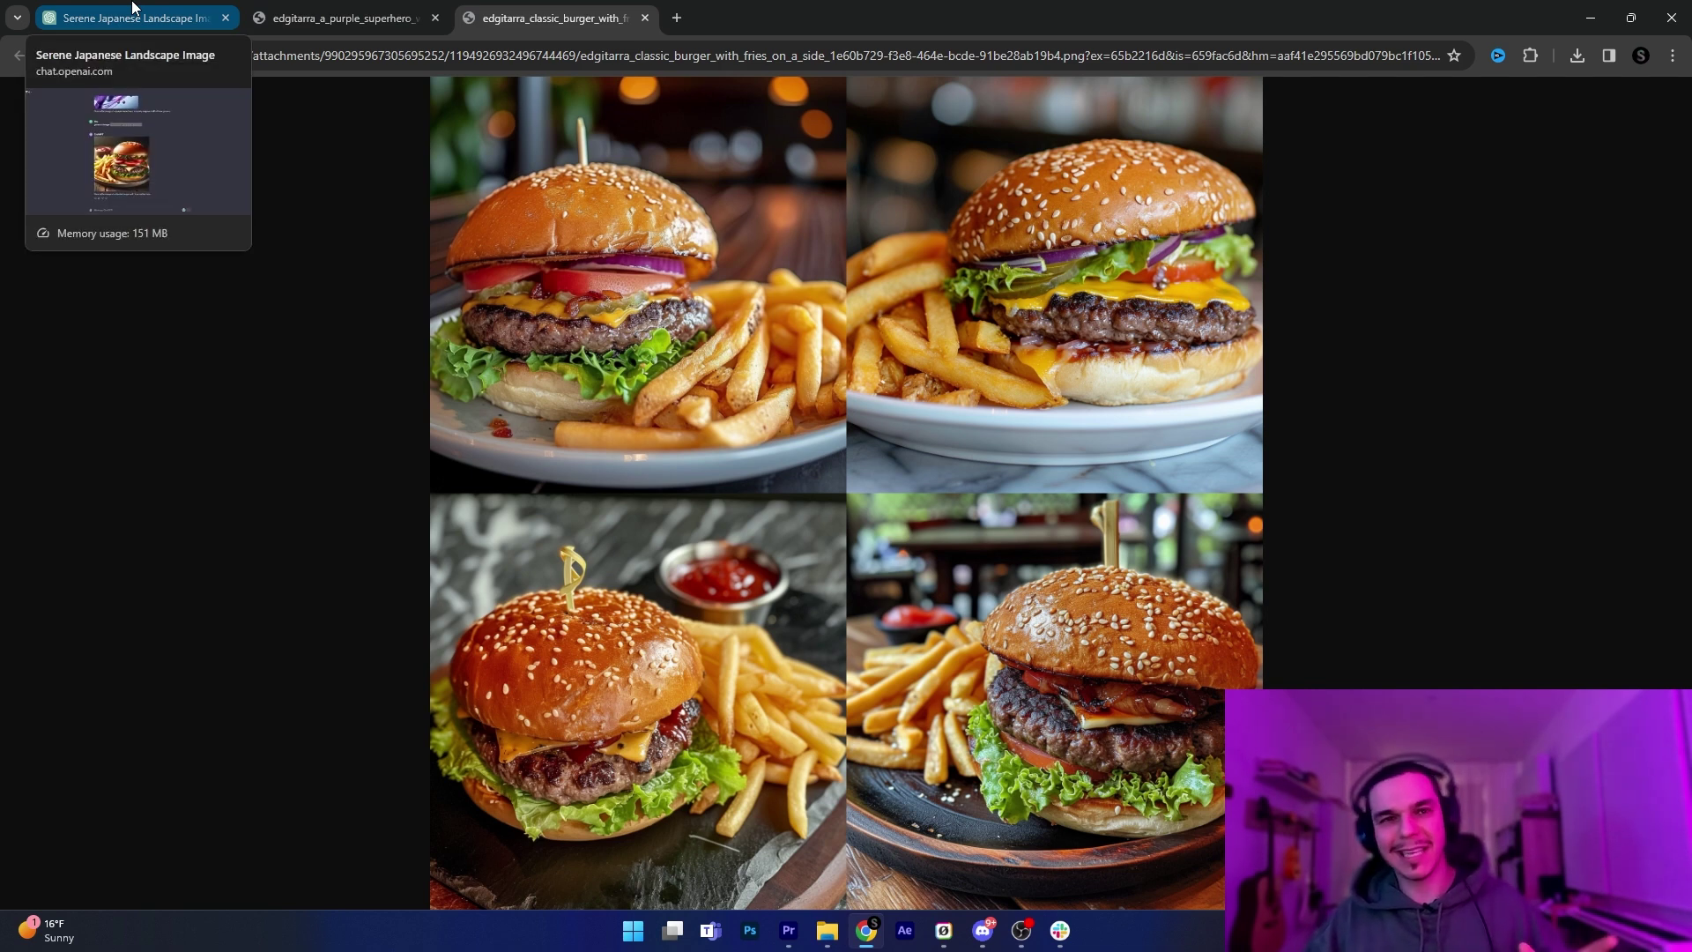
Switch back to the ChatGPT conversation showing the DALL·E classic burger and fries image.
click(133, 7)
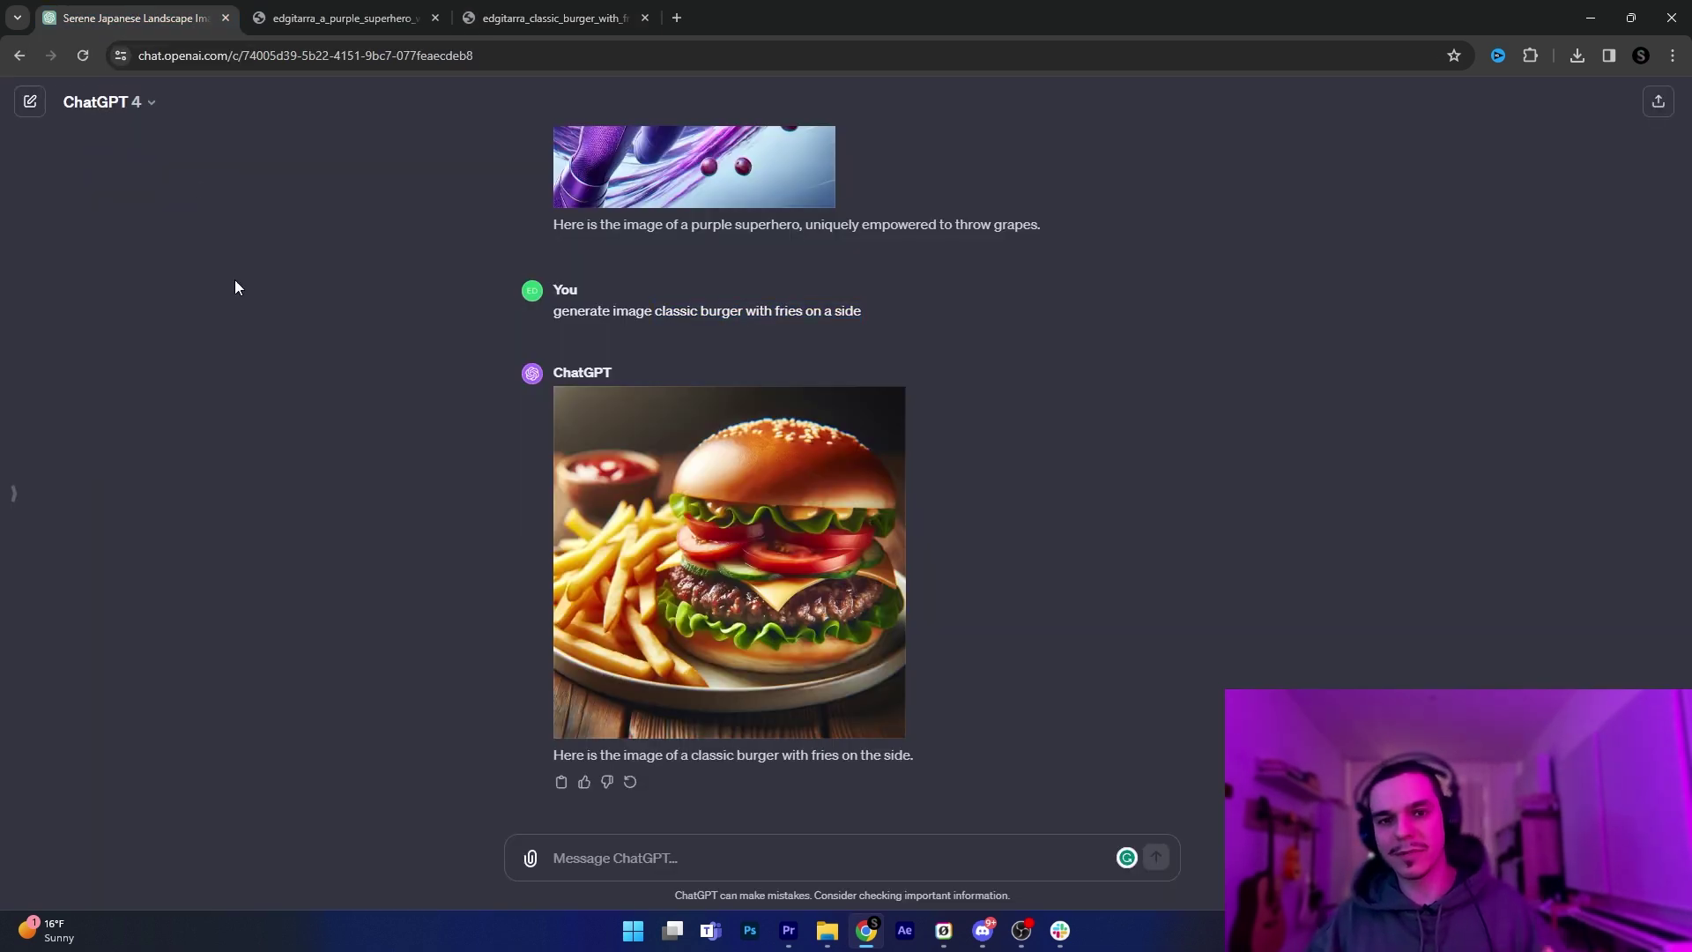